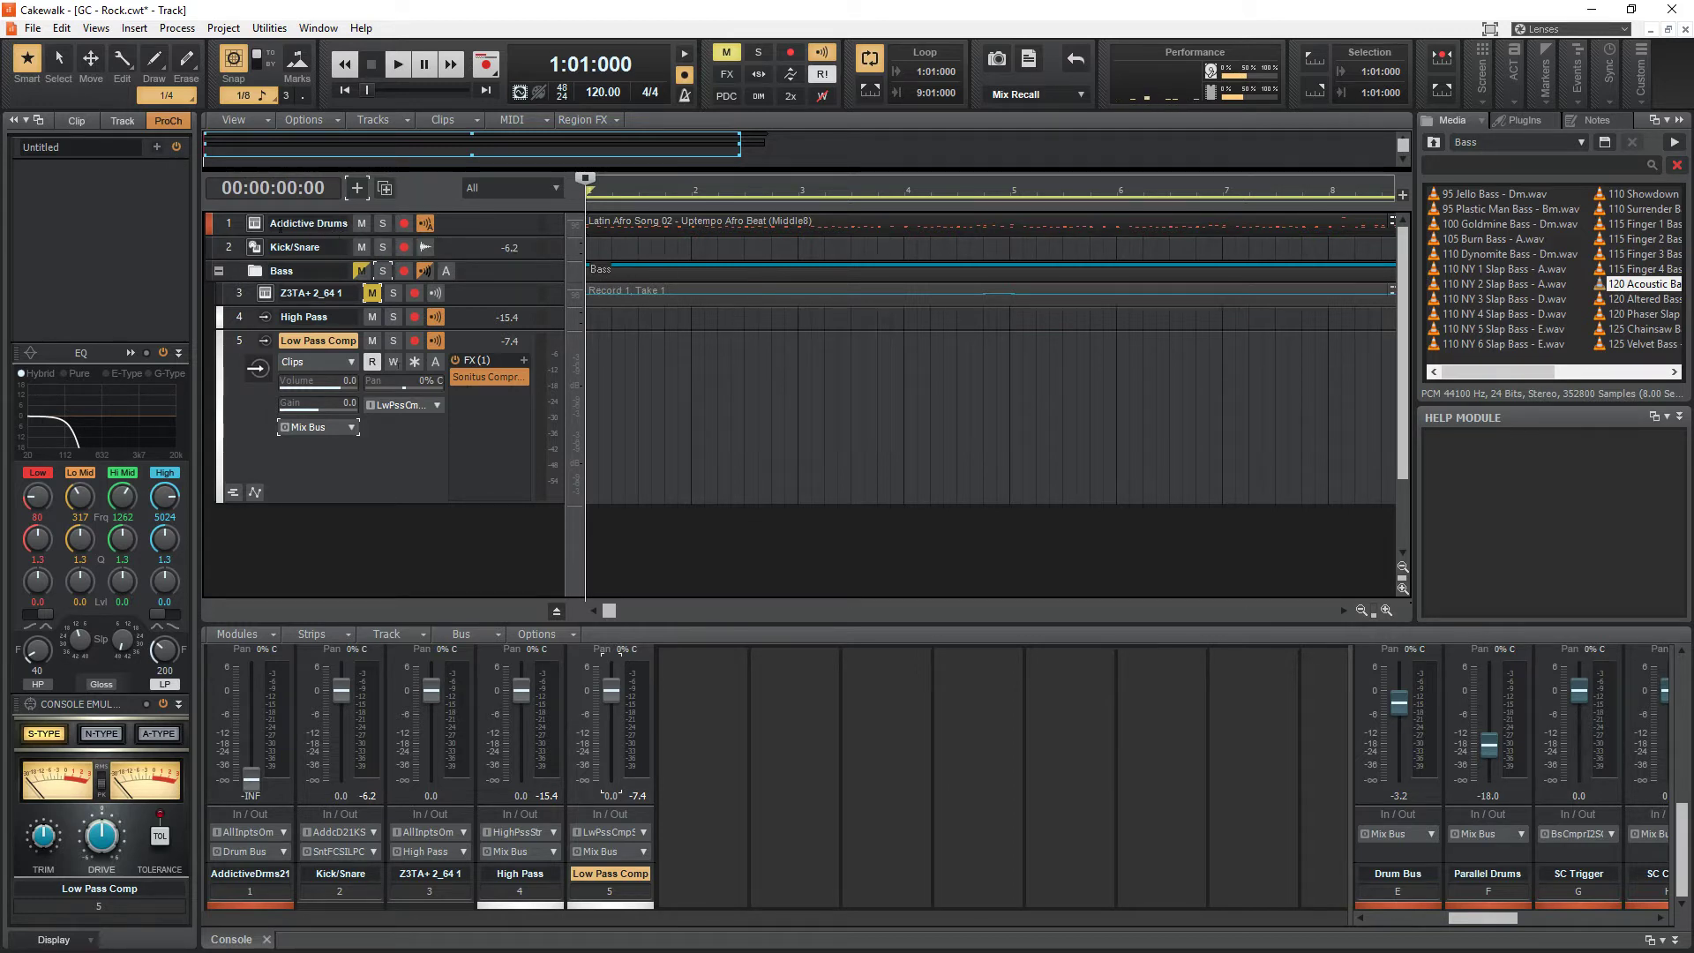
# - Select and expand track 1, Addictive Drums, to show its routing and effect settings
pyautogui.click(268, 223)
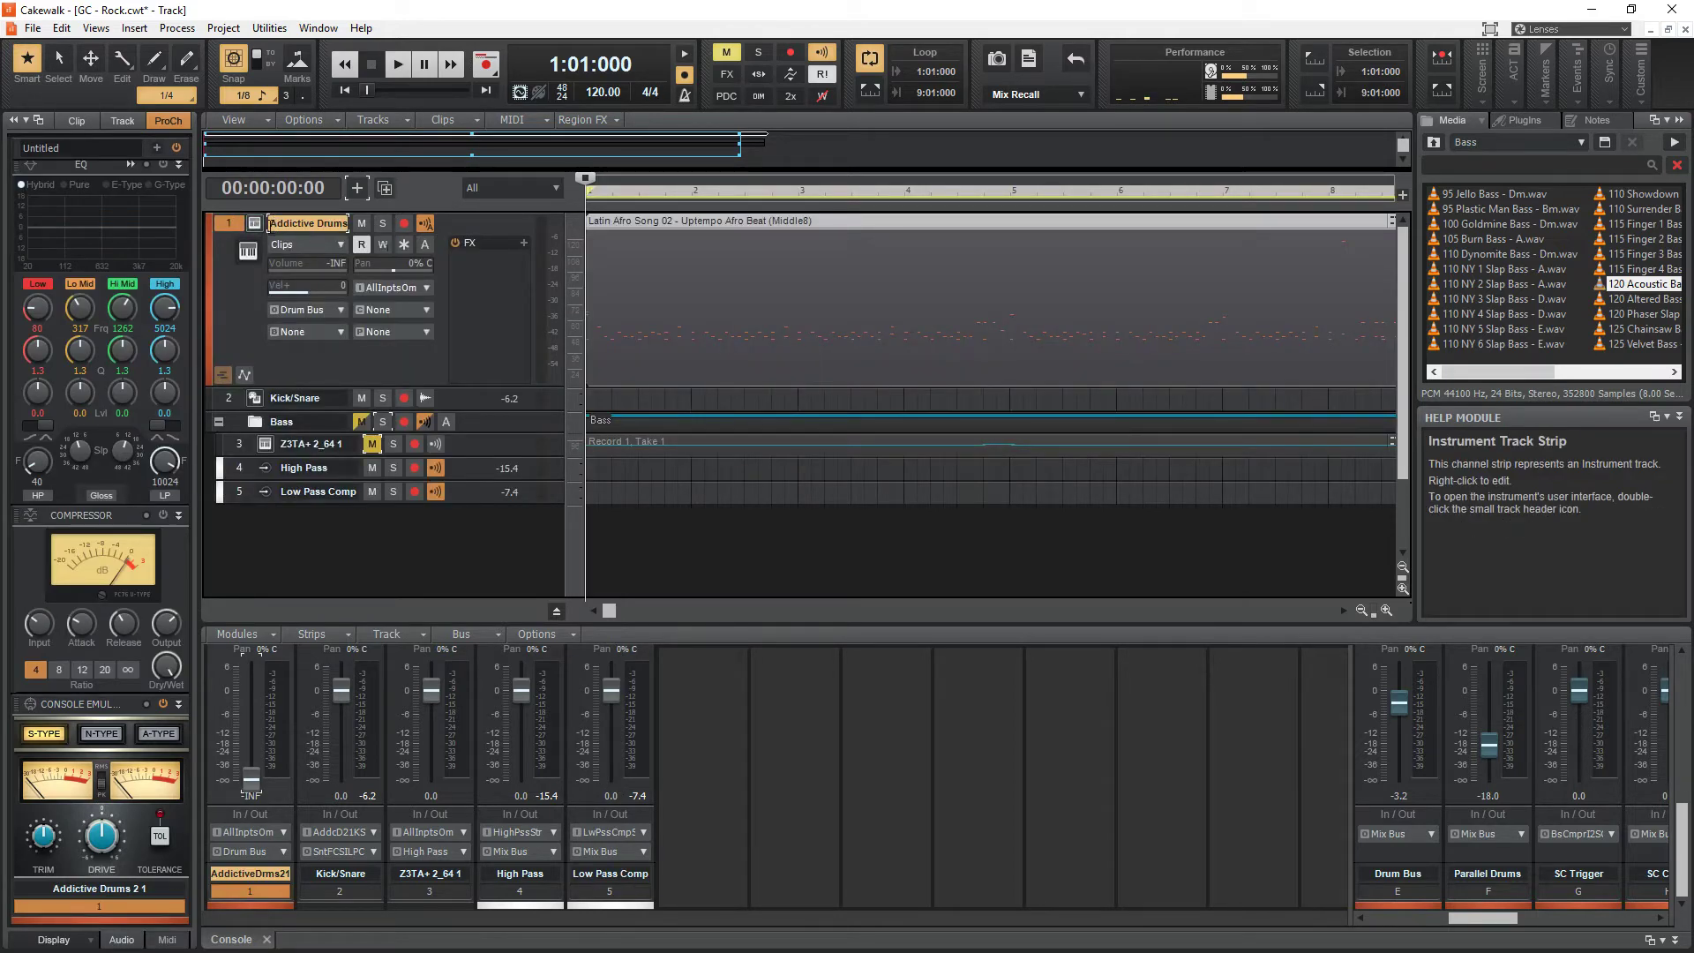
# - In Addictive Drums 2, set the Kick output to Separate Out (Pre Fader) + Master, then close the plugin
pyautogui.doubleClick(256, 223)
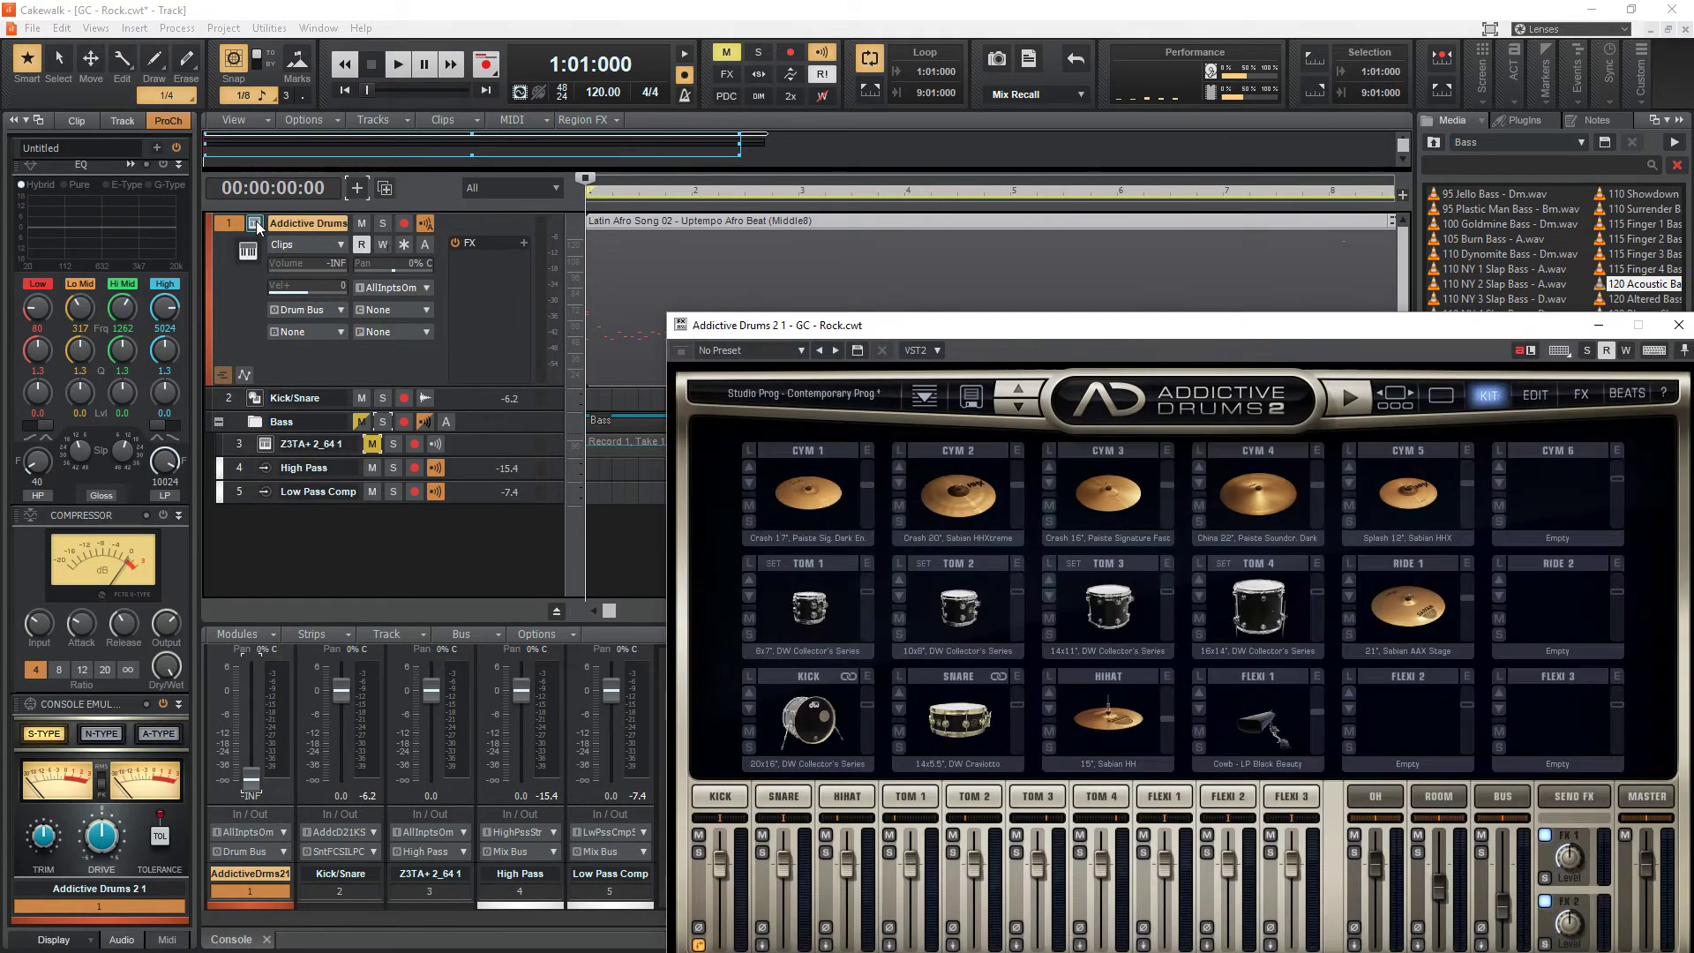
pyautogui.moveTo(1173, 328); pyautogui.dragTo(870, 97)
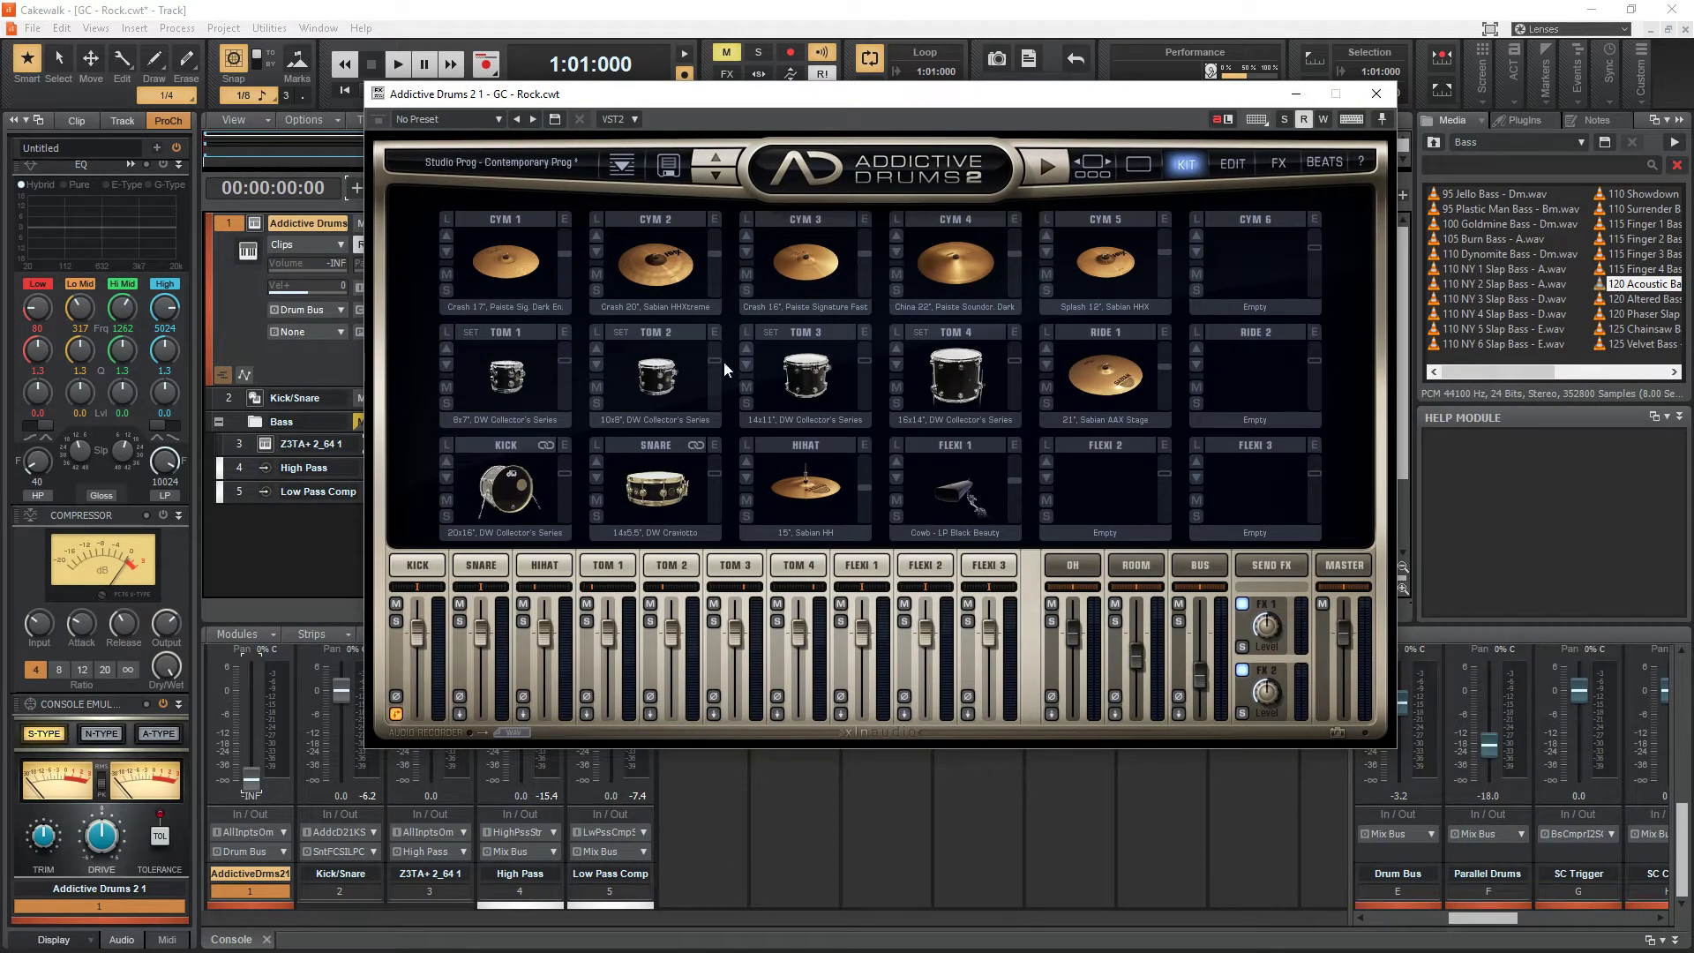
pyautogui.moveTo(882, 101); pyautogui.dragTo(835, 176)
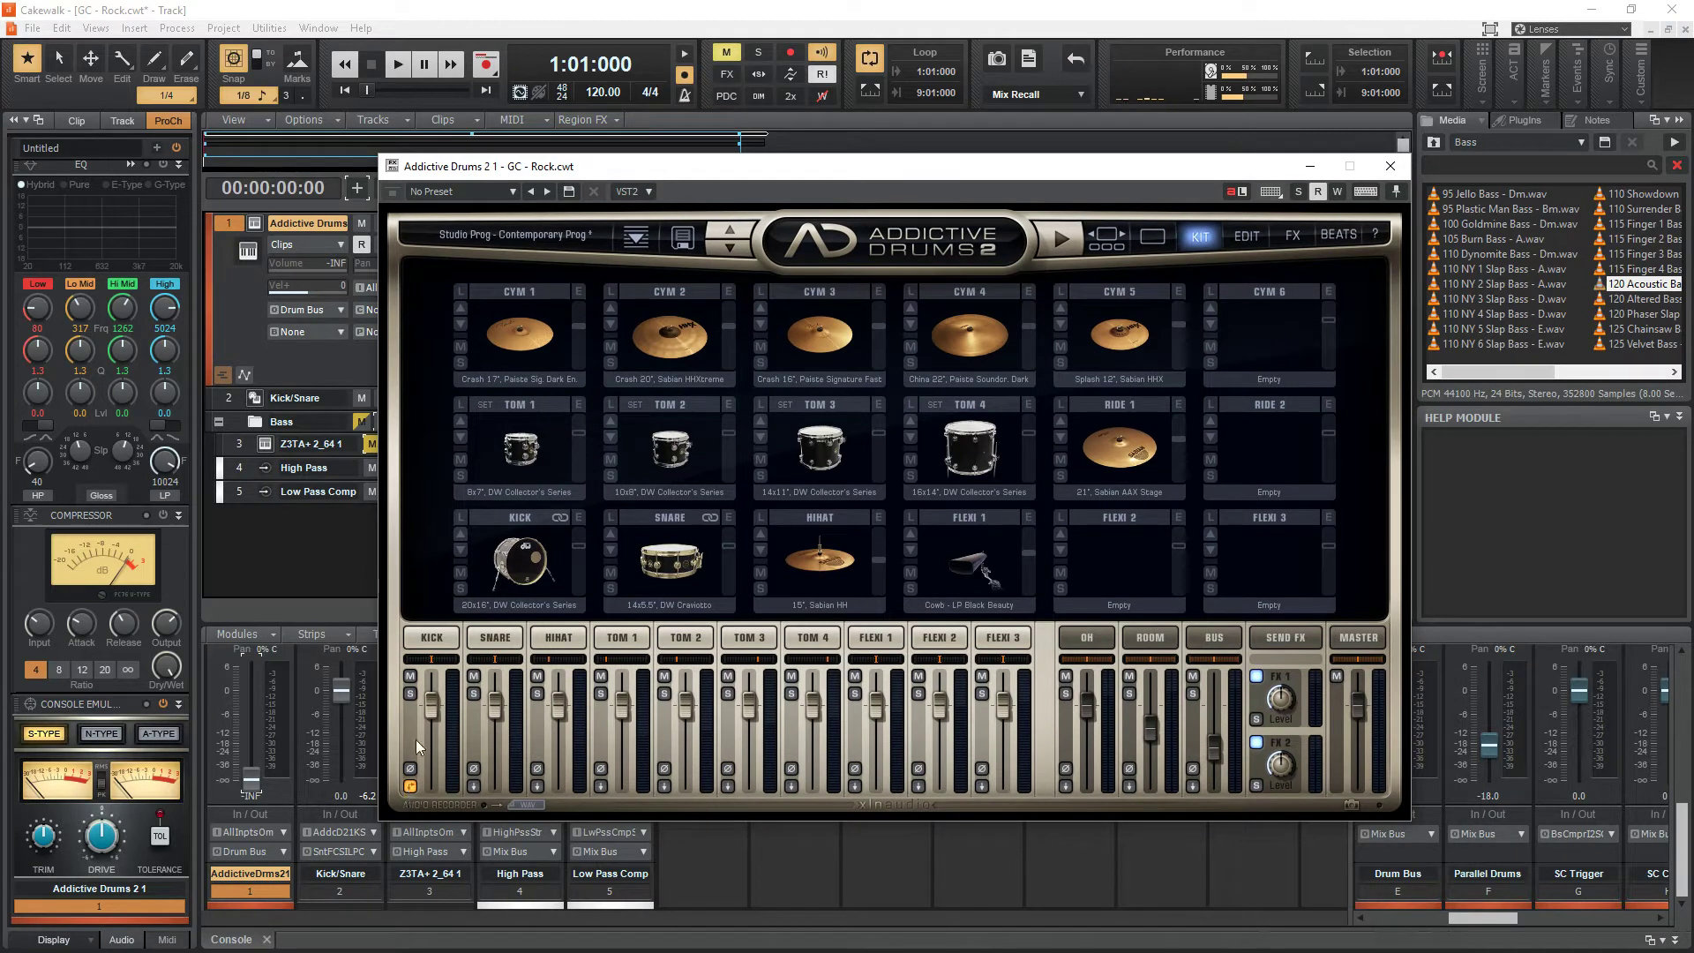
pyautogui.click(409, 786)
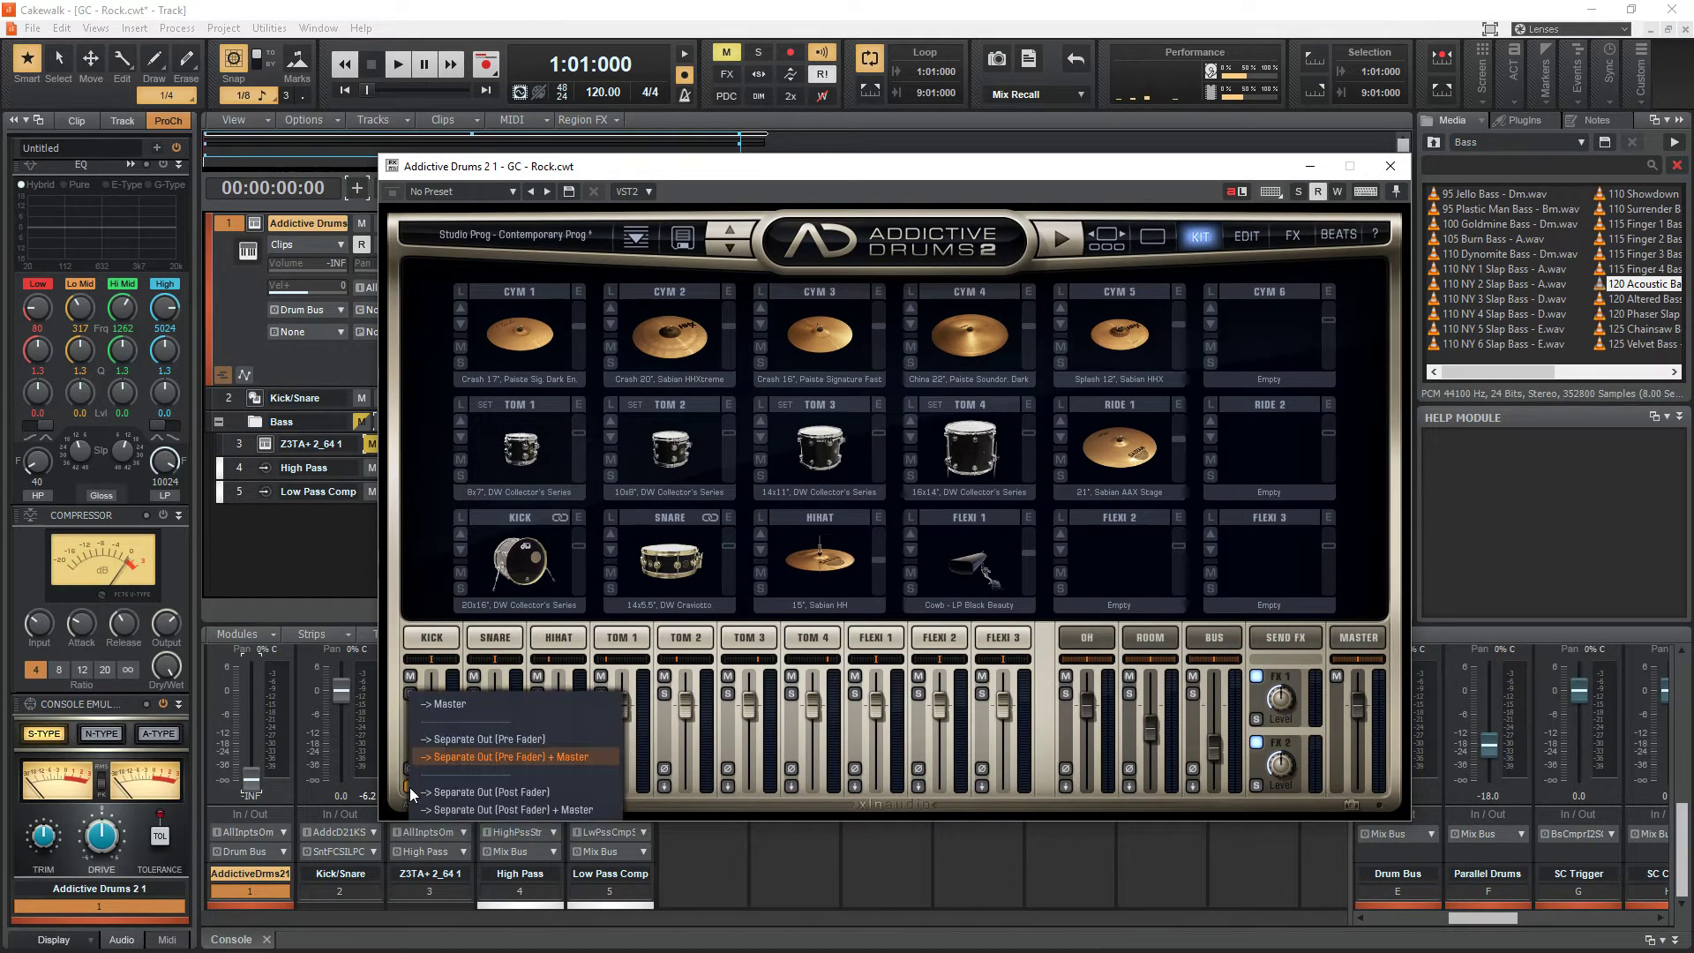
pyautogui.click(481, 759)
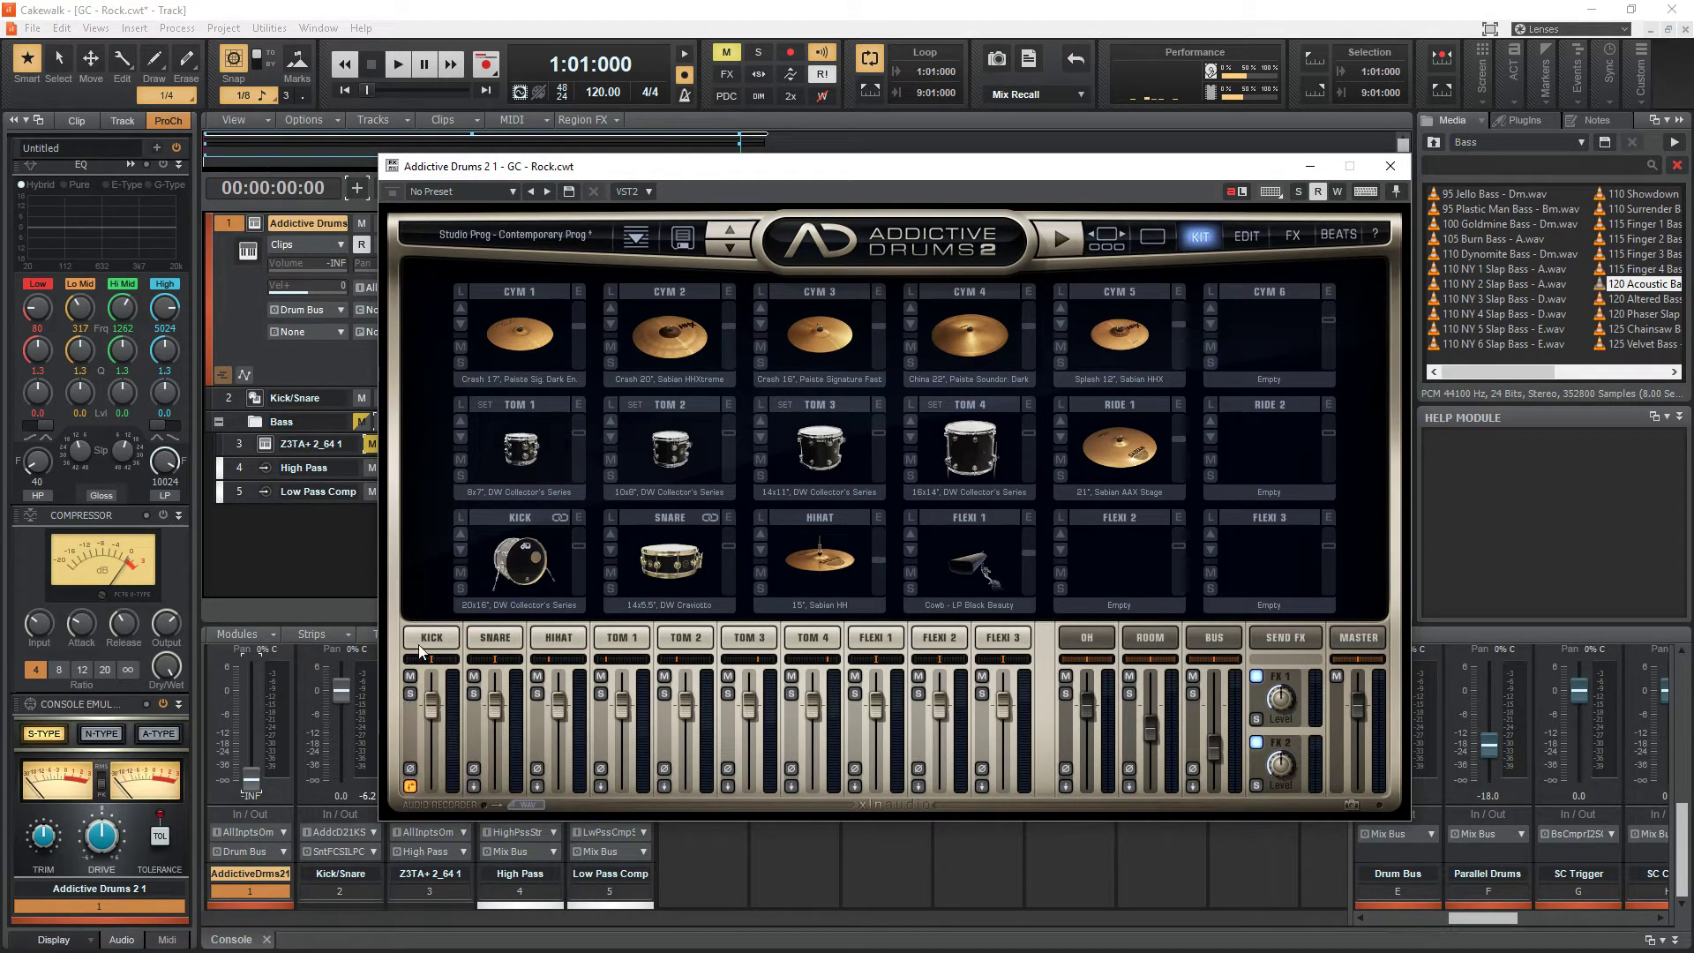
pyautogui.click(1391, 174)
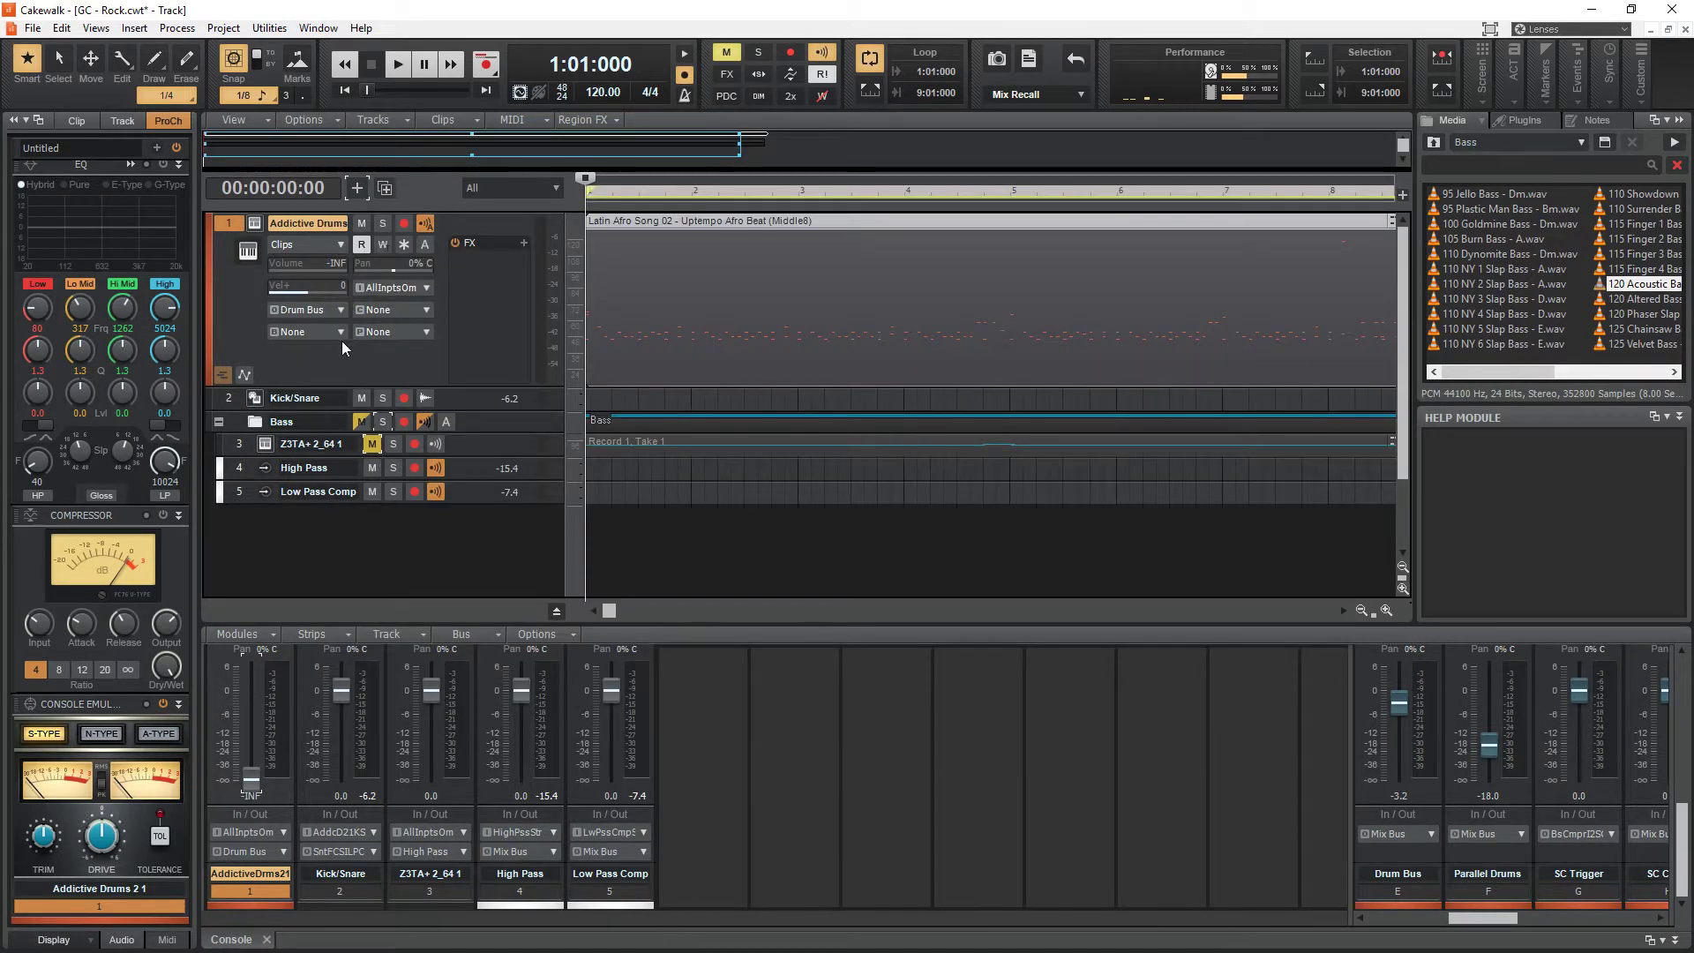
# - Set the Kick/Snare track's input to Addictive Drums 2 1 Kick: Left (mono), leaving its output unchanged
pyautogui.click(252, 407)
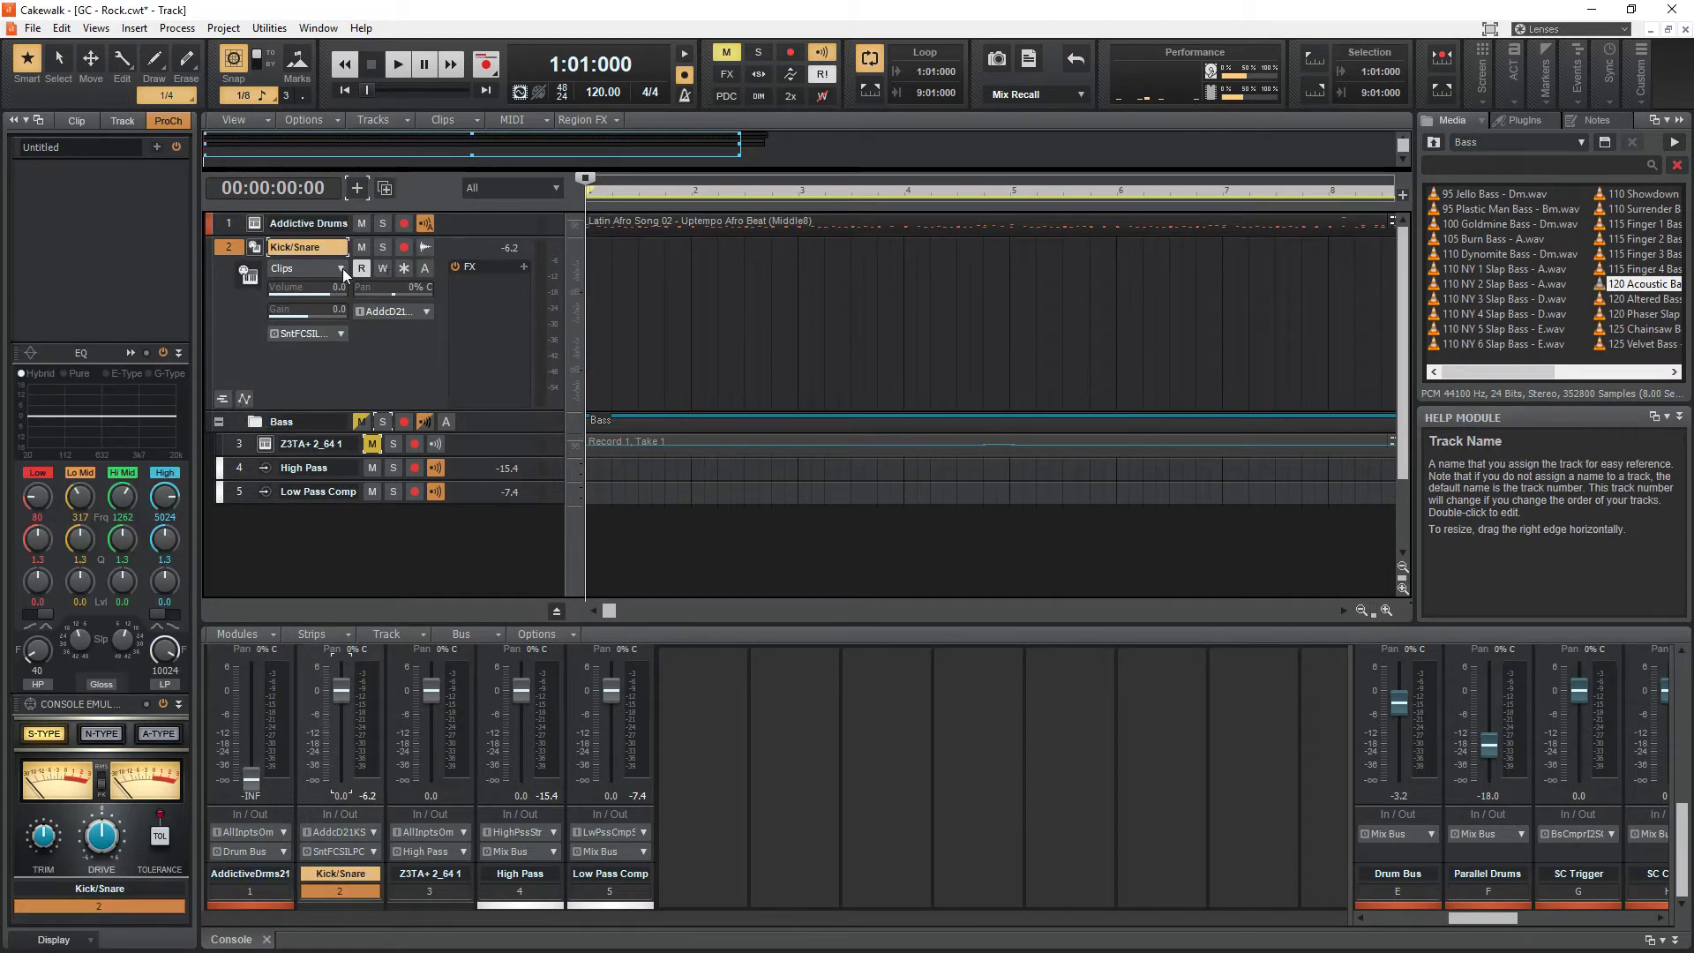
pyautogui.click(430, 312)
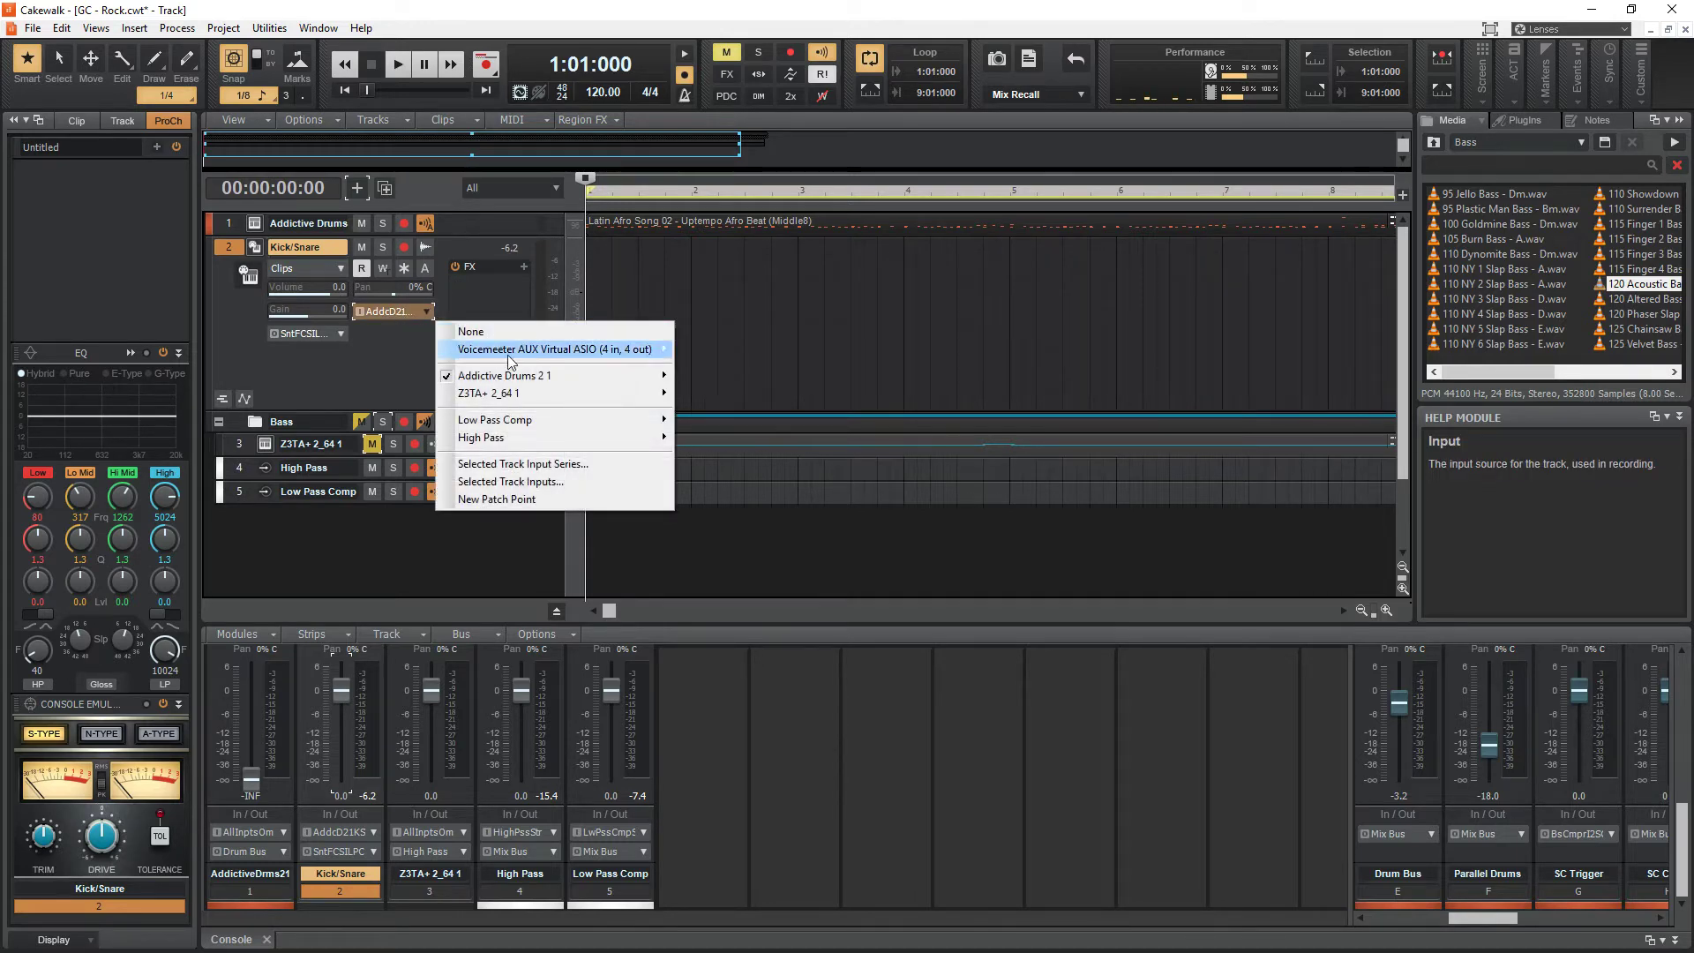
pyautogui.moveTo(527, 380)
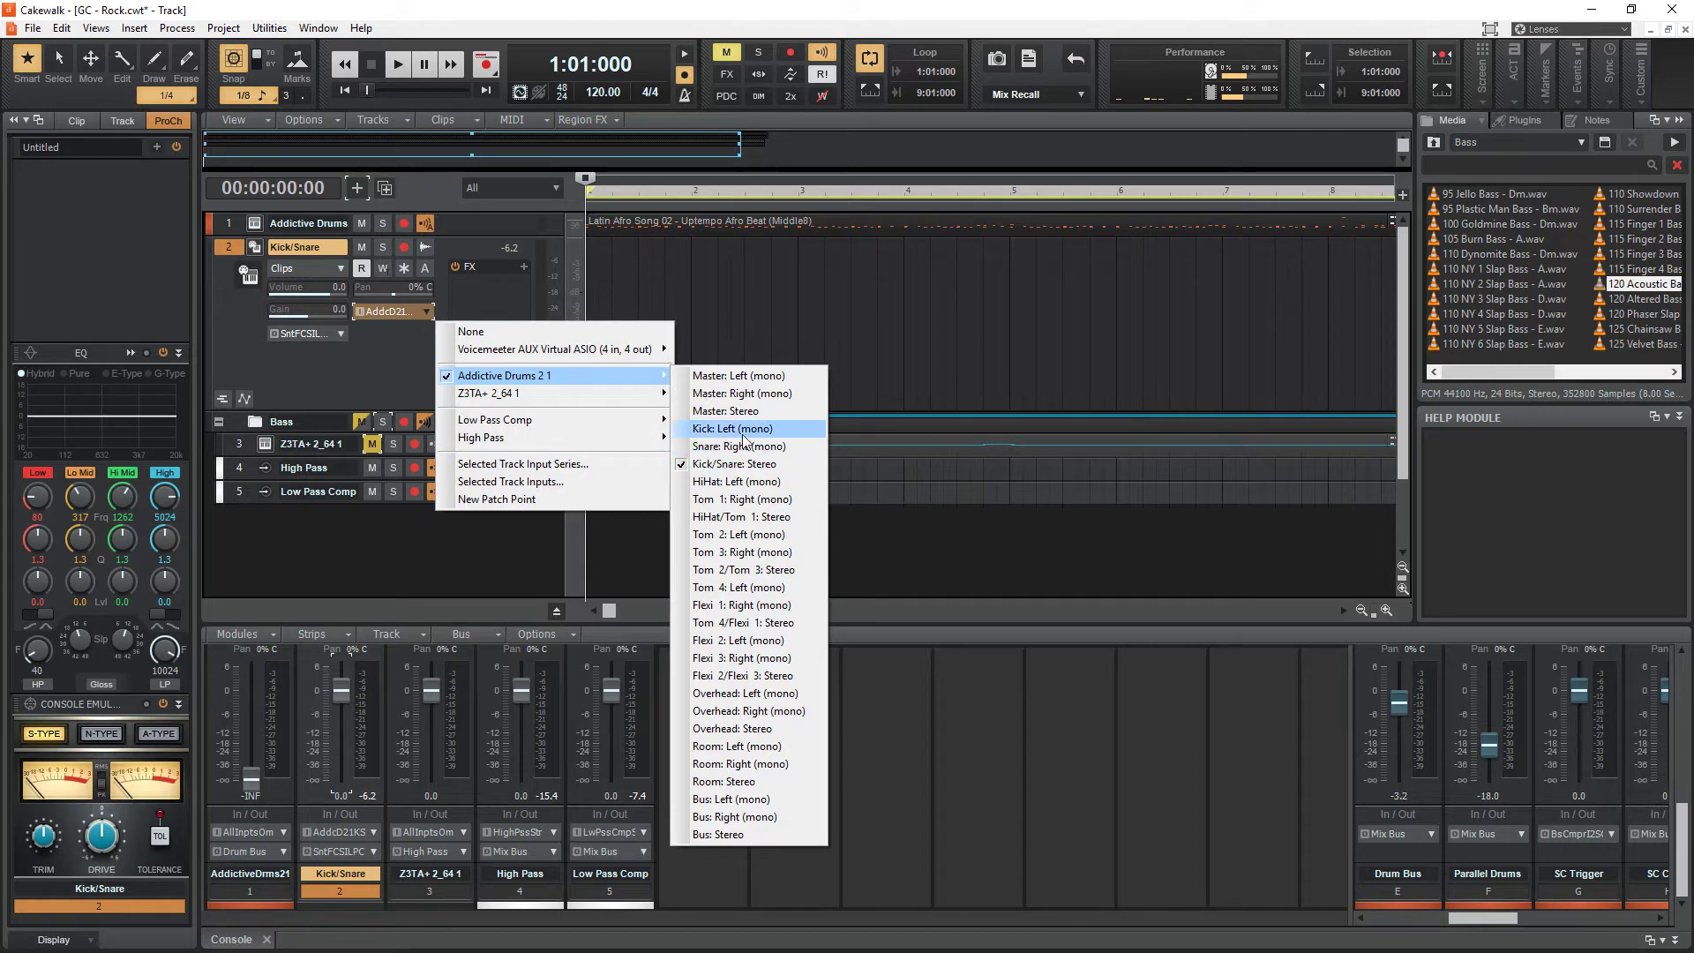
pyautogui.click(743, 430)
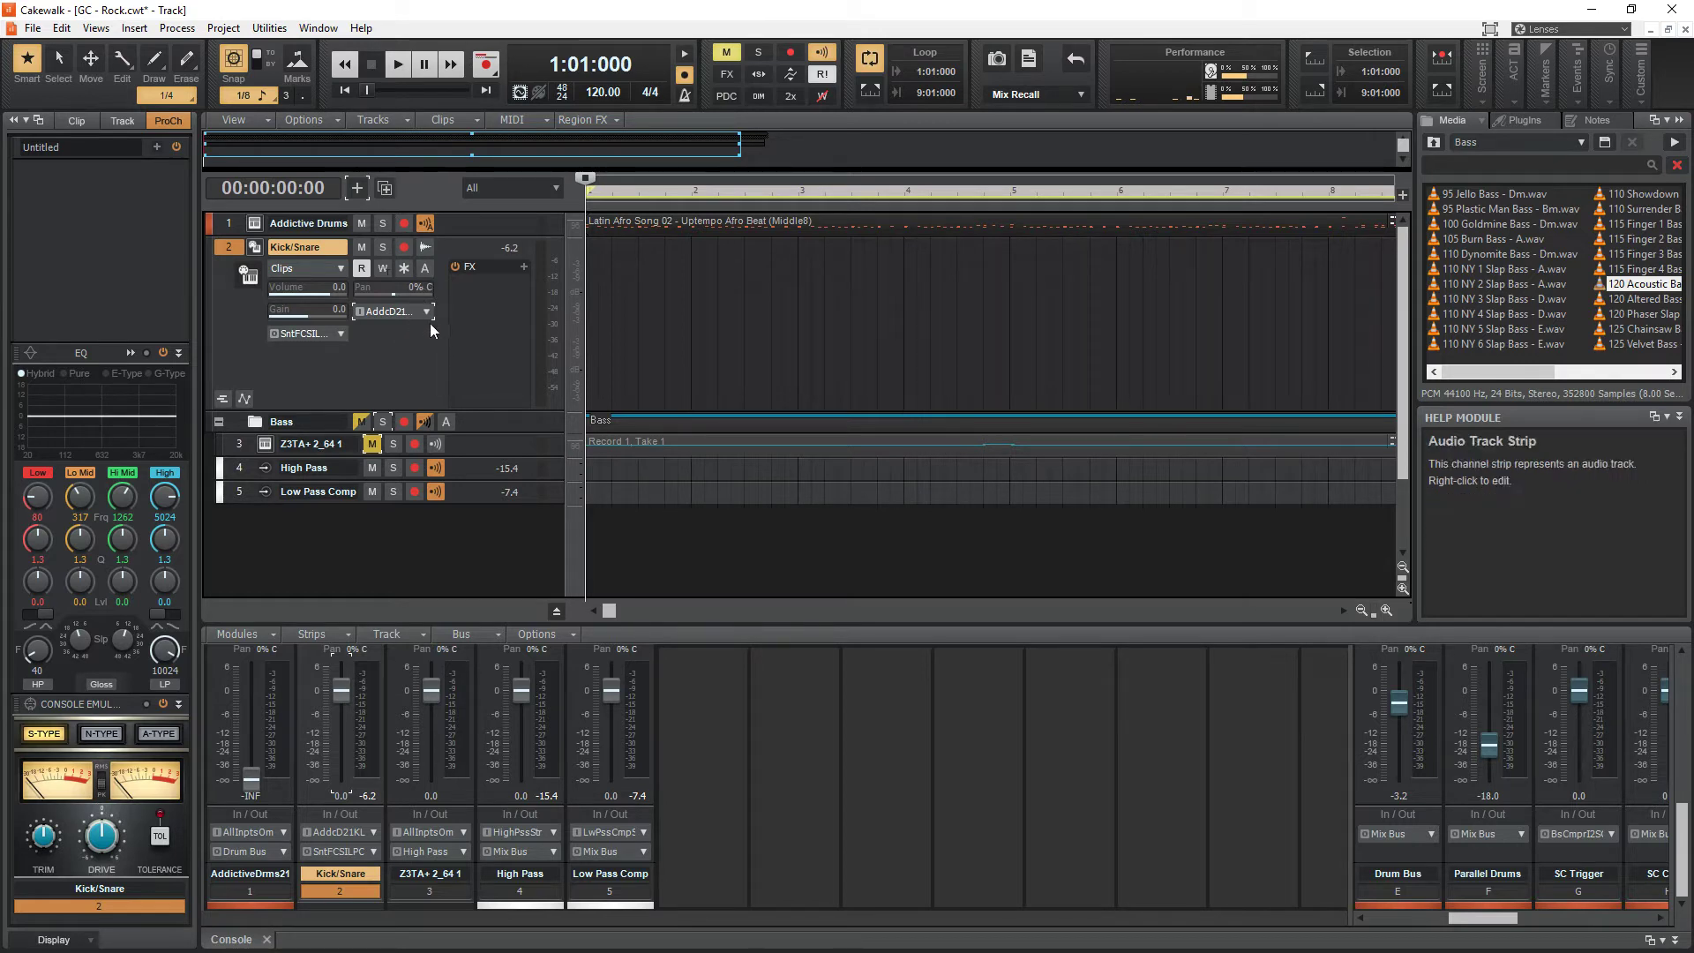
pyautogui.click(343, 334)
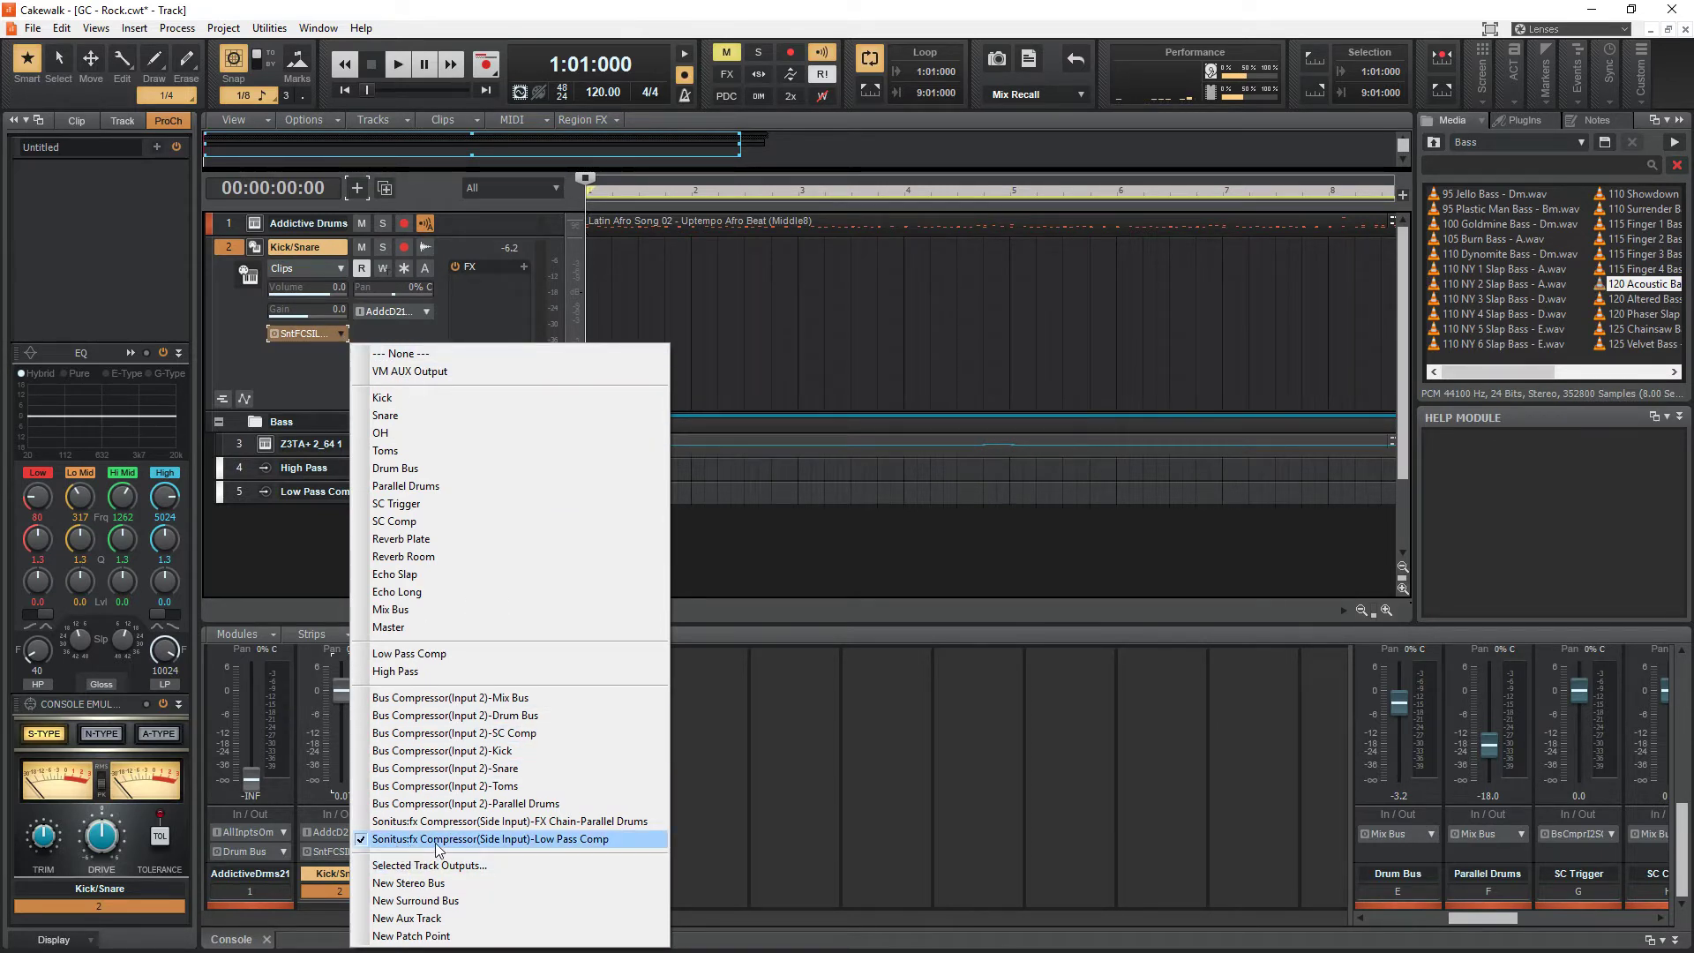
pyautogui.click(286, 553)
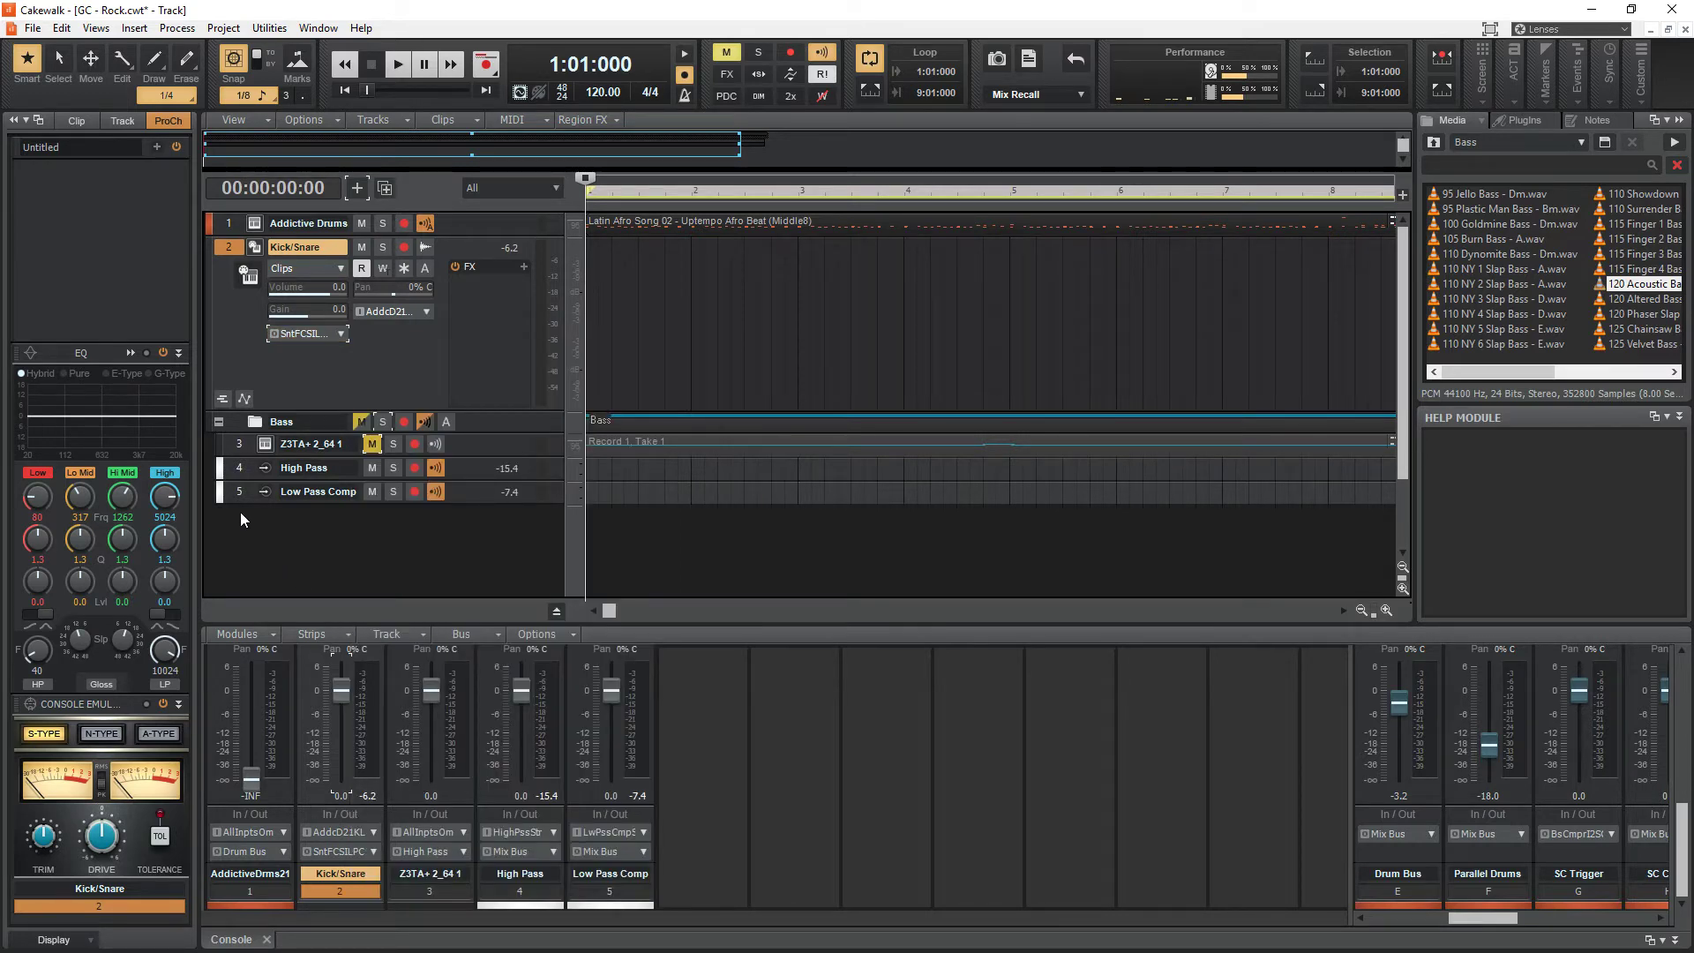
# - Expand the Z3TA+ 2_64 1 bass track, then the High Pass aux track with its 200 high-pass EQ
pyautogui.click(239, 443)
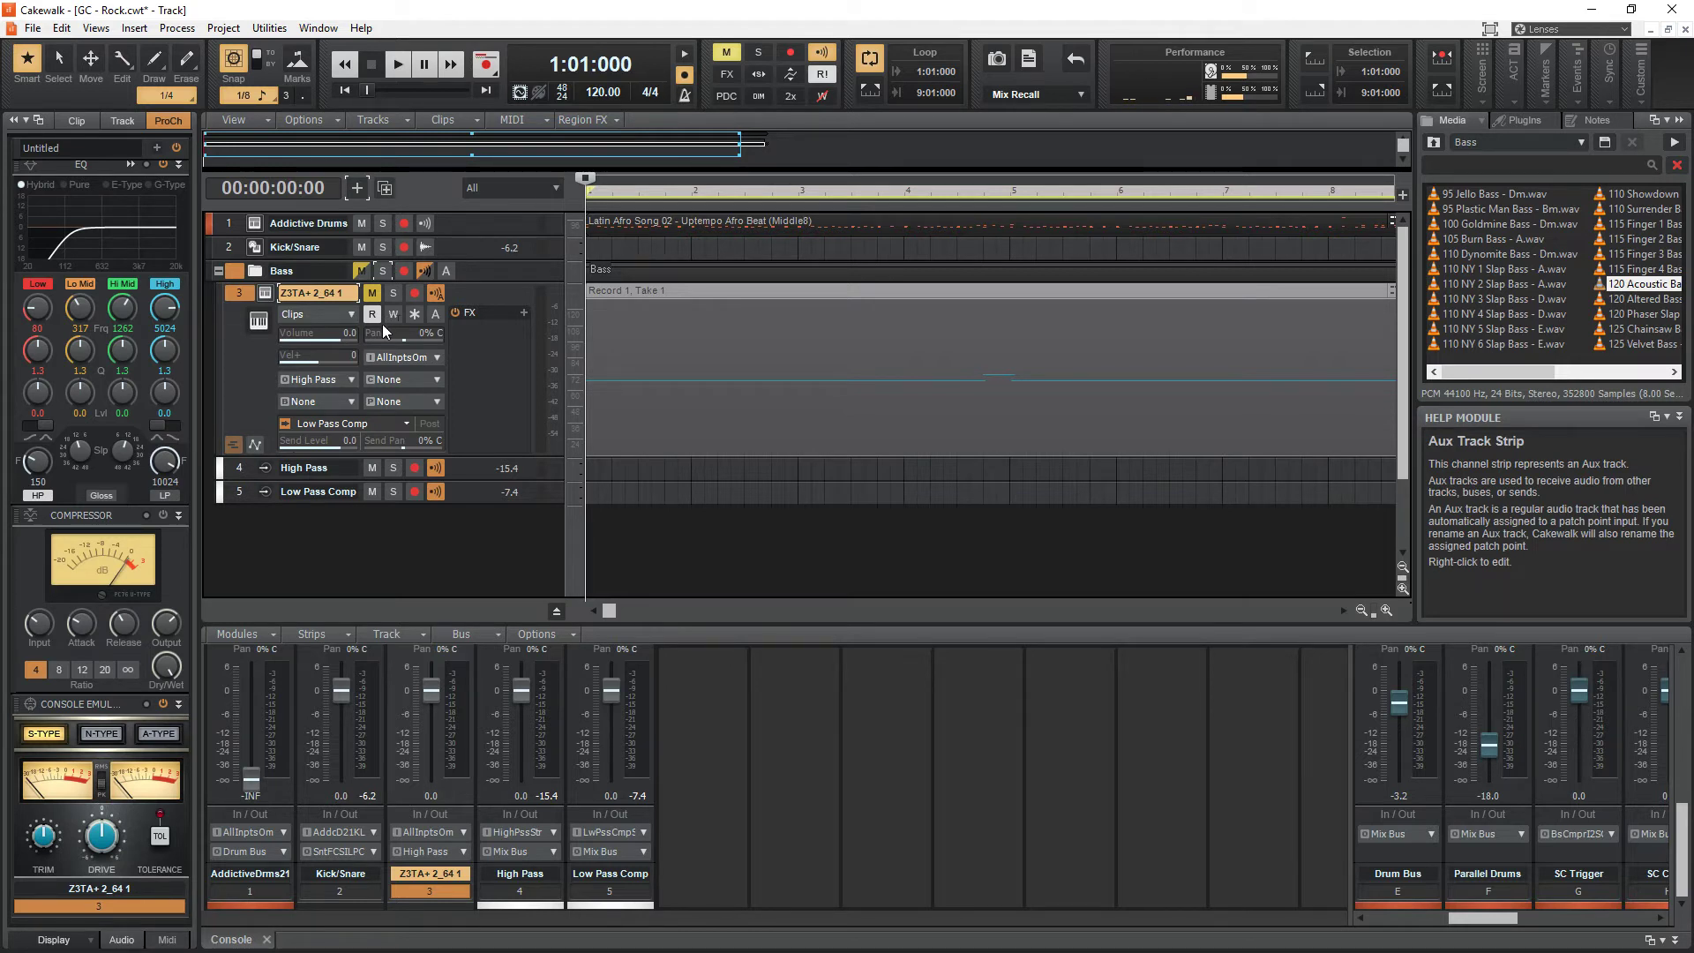
pyautogui.click(241, 466)
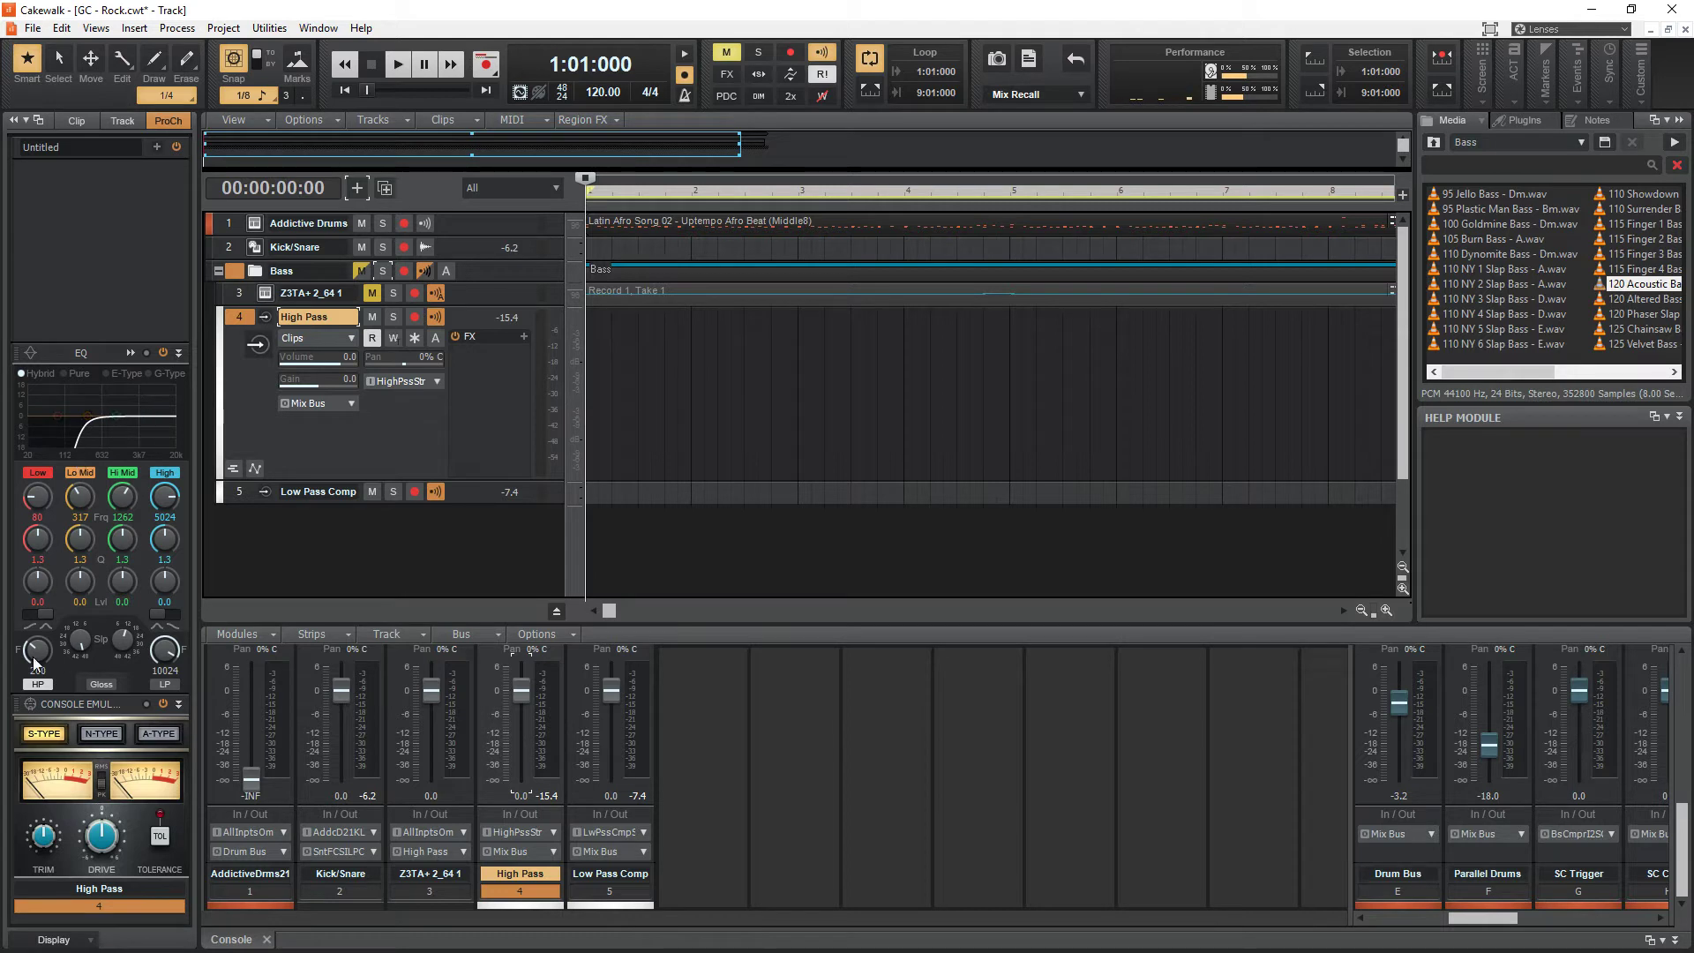
# - Check the High Pass HP Freq, reselect Z3TA+, then show the Low Pass Comp aux track's settings
pyautogui.moveTo(37, 660)
pyautogui.click(238, 294)
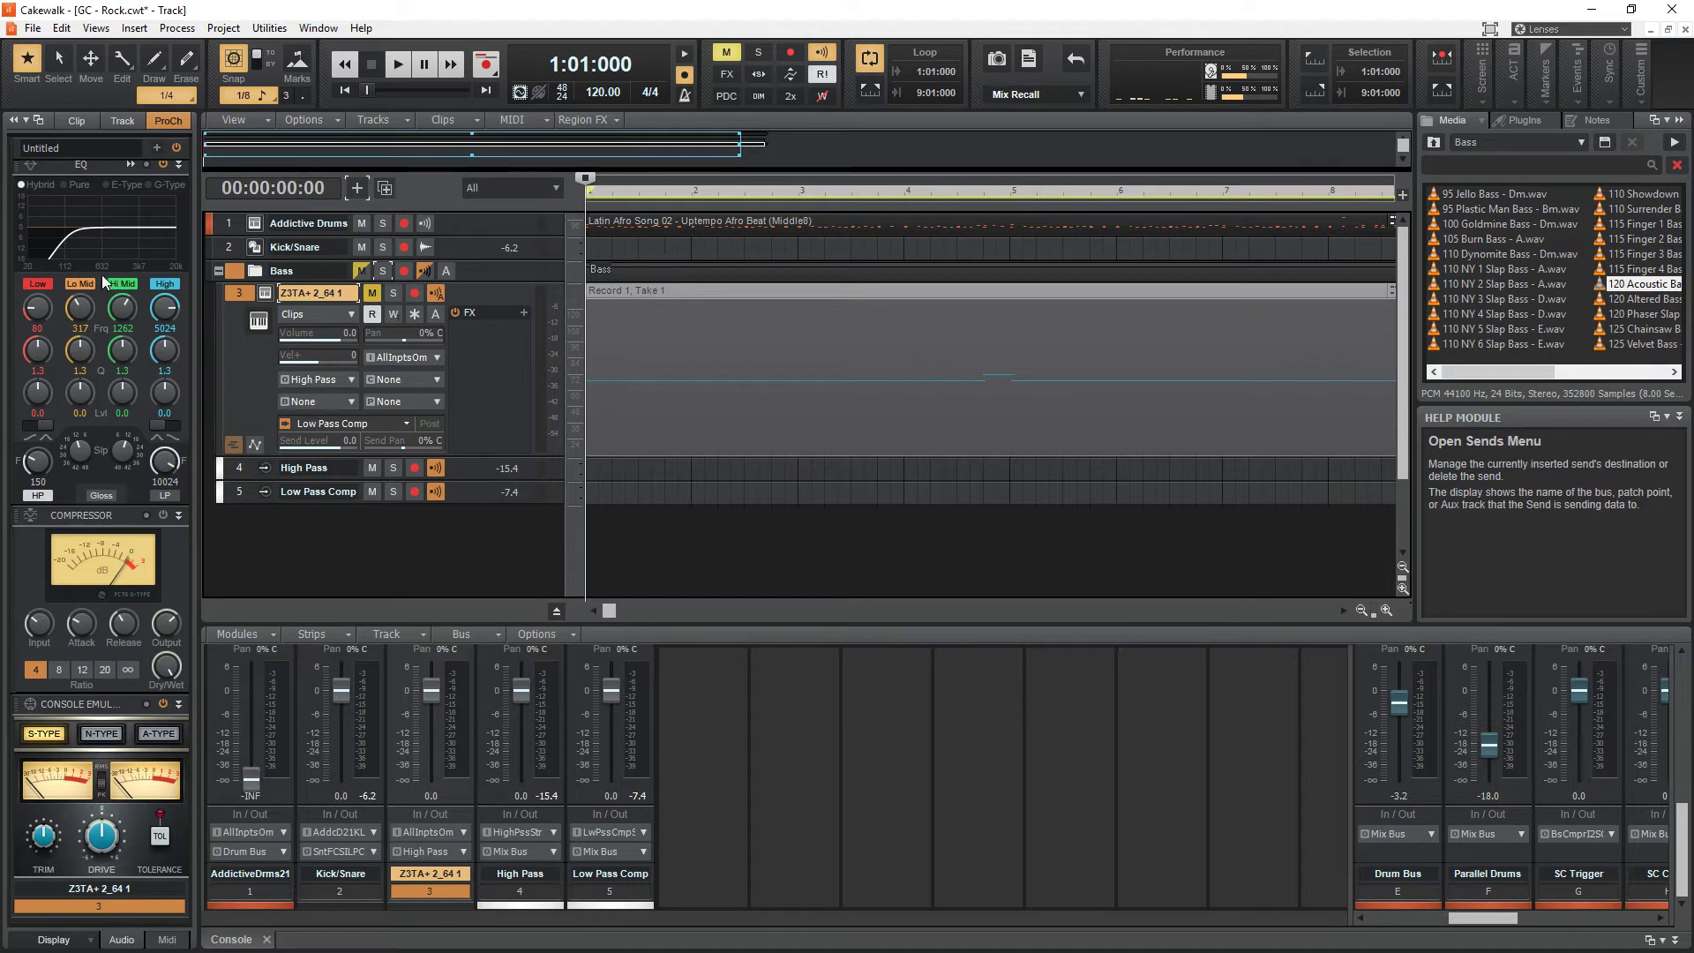
pyautogui.click(236, 495)
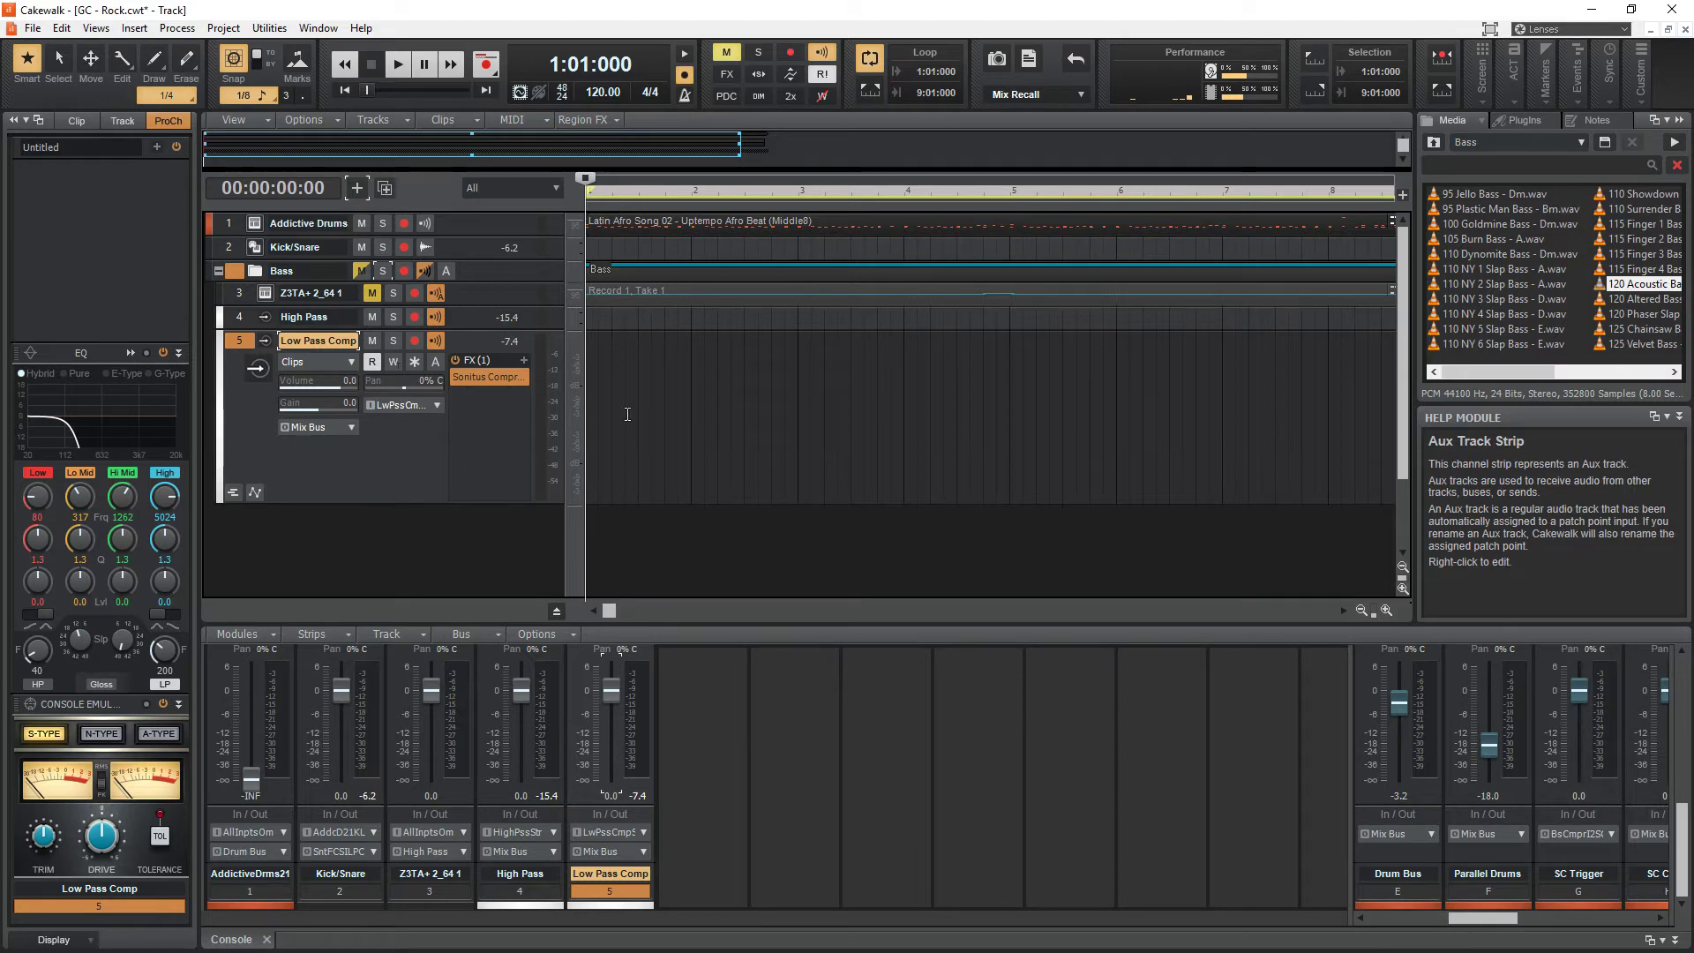
# - Unmute Z3TA+, pull the Addictive Drums volume down to -INF, and play the project
pyautogui.click(371, 294)
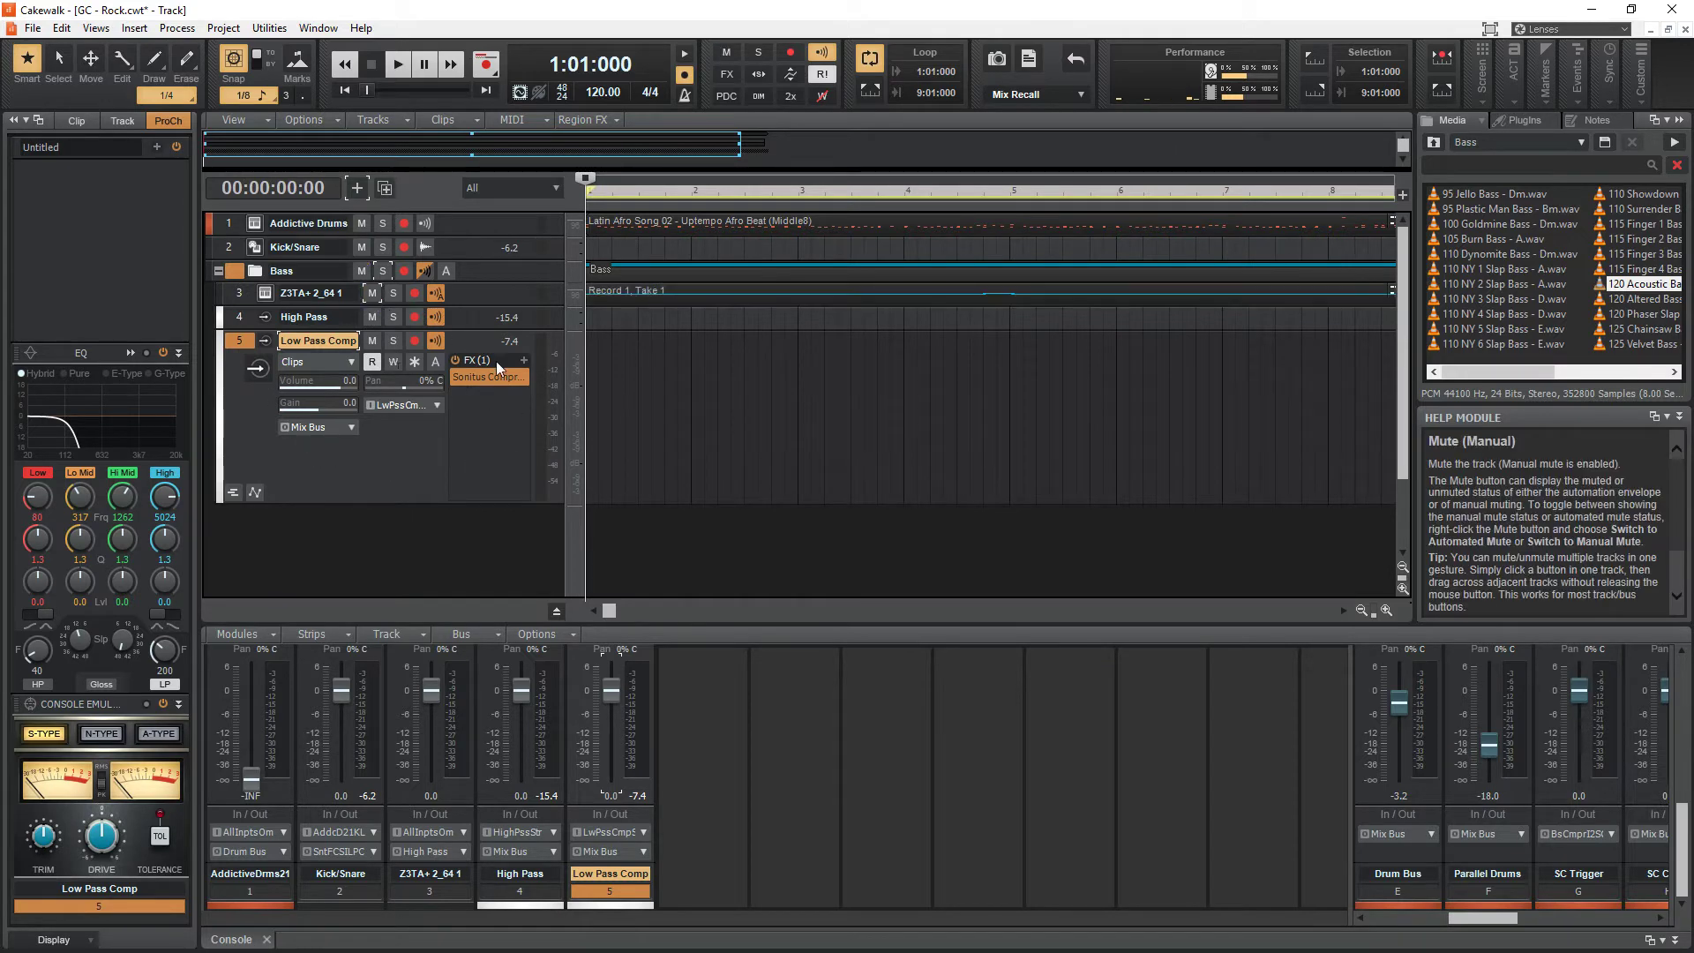
pyautogui.press('space')
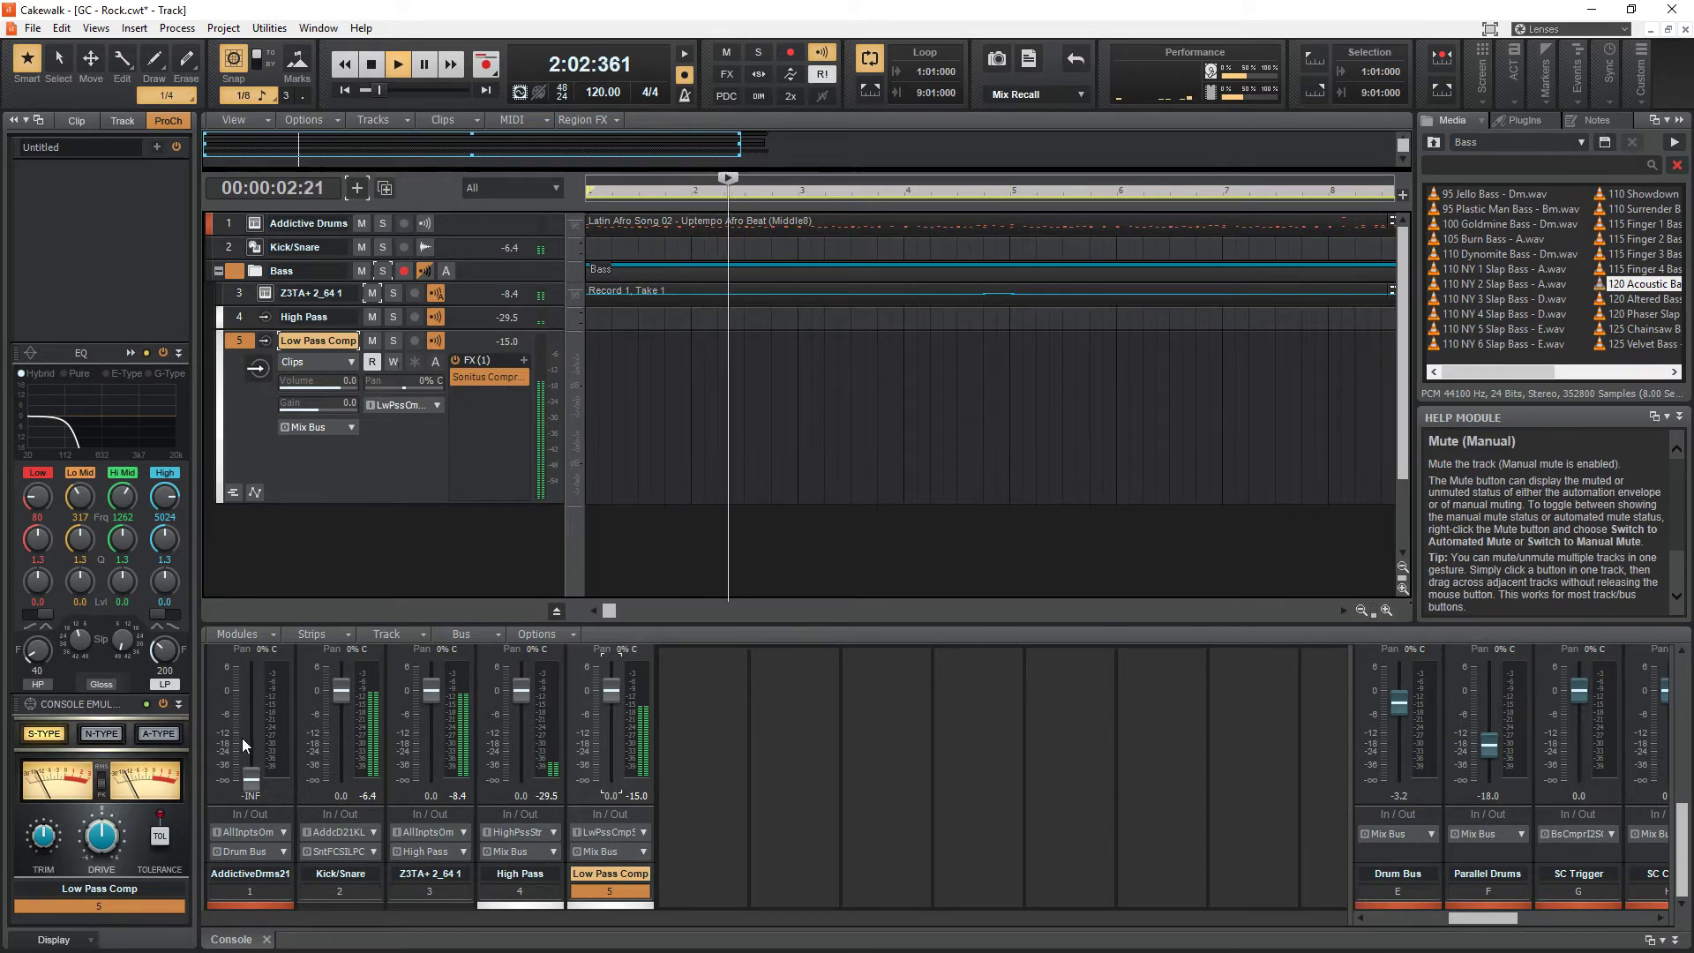
pyautogui.click(250, 874)
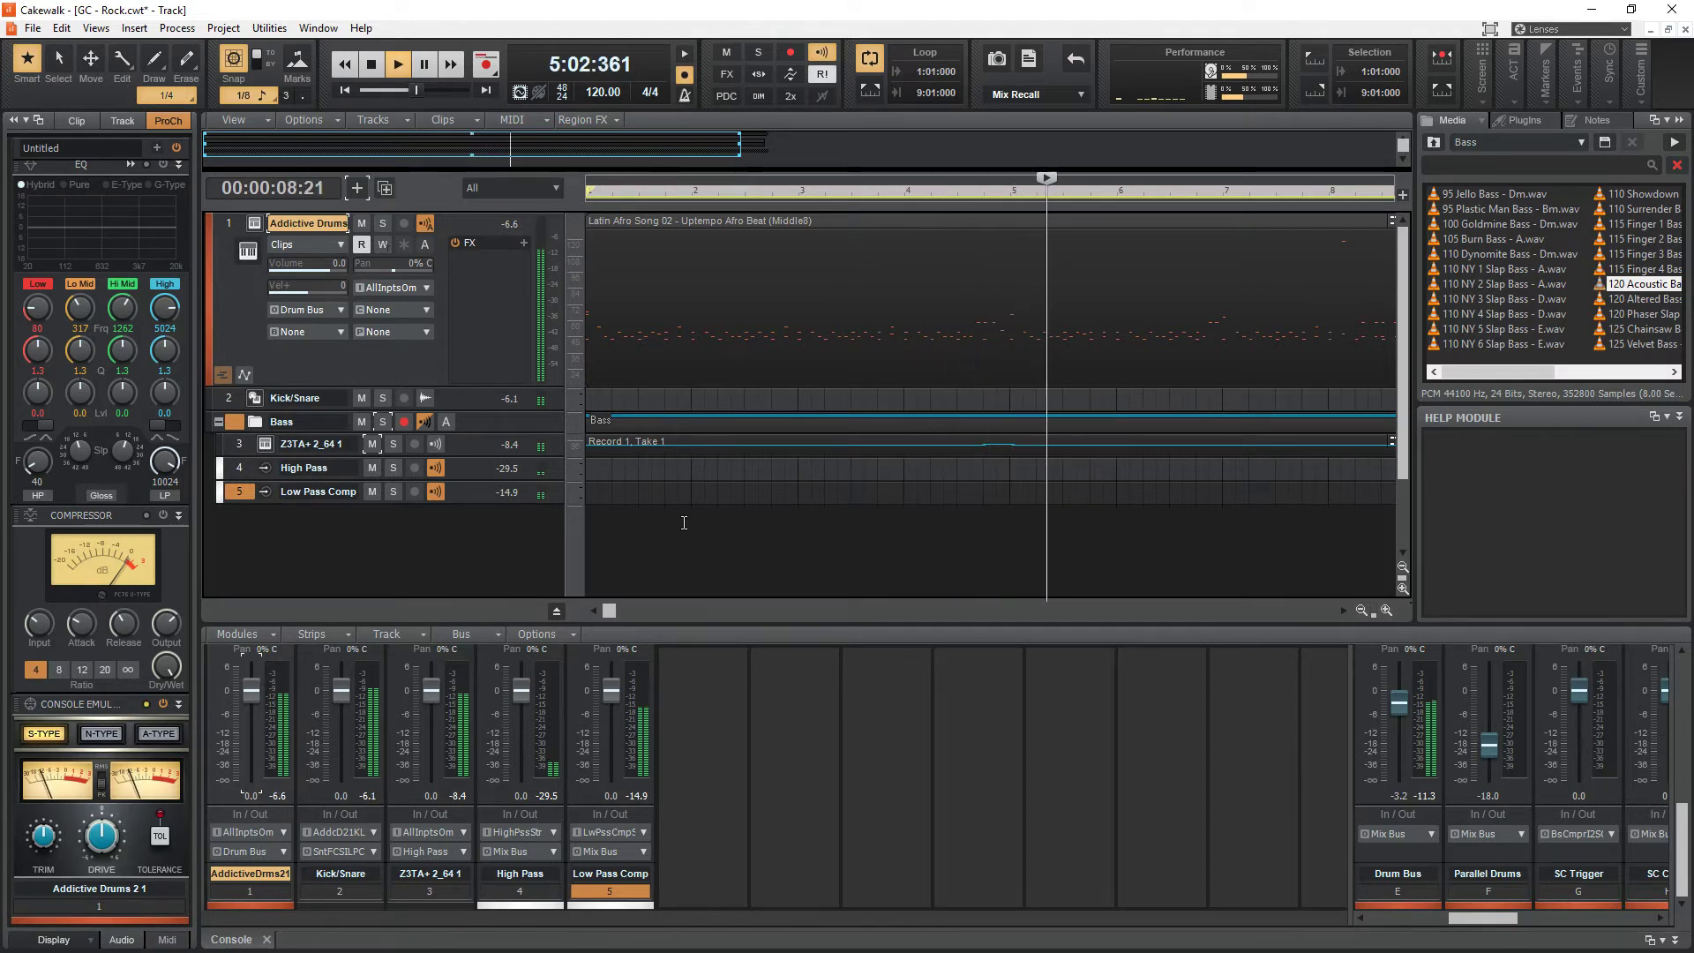
pyautogui.press('space')
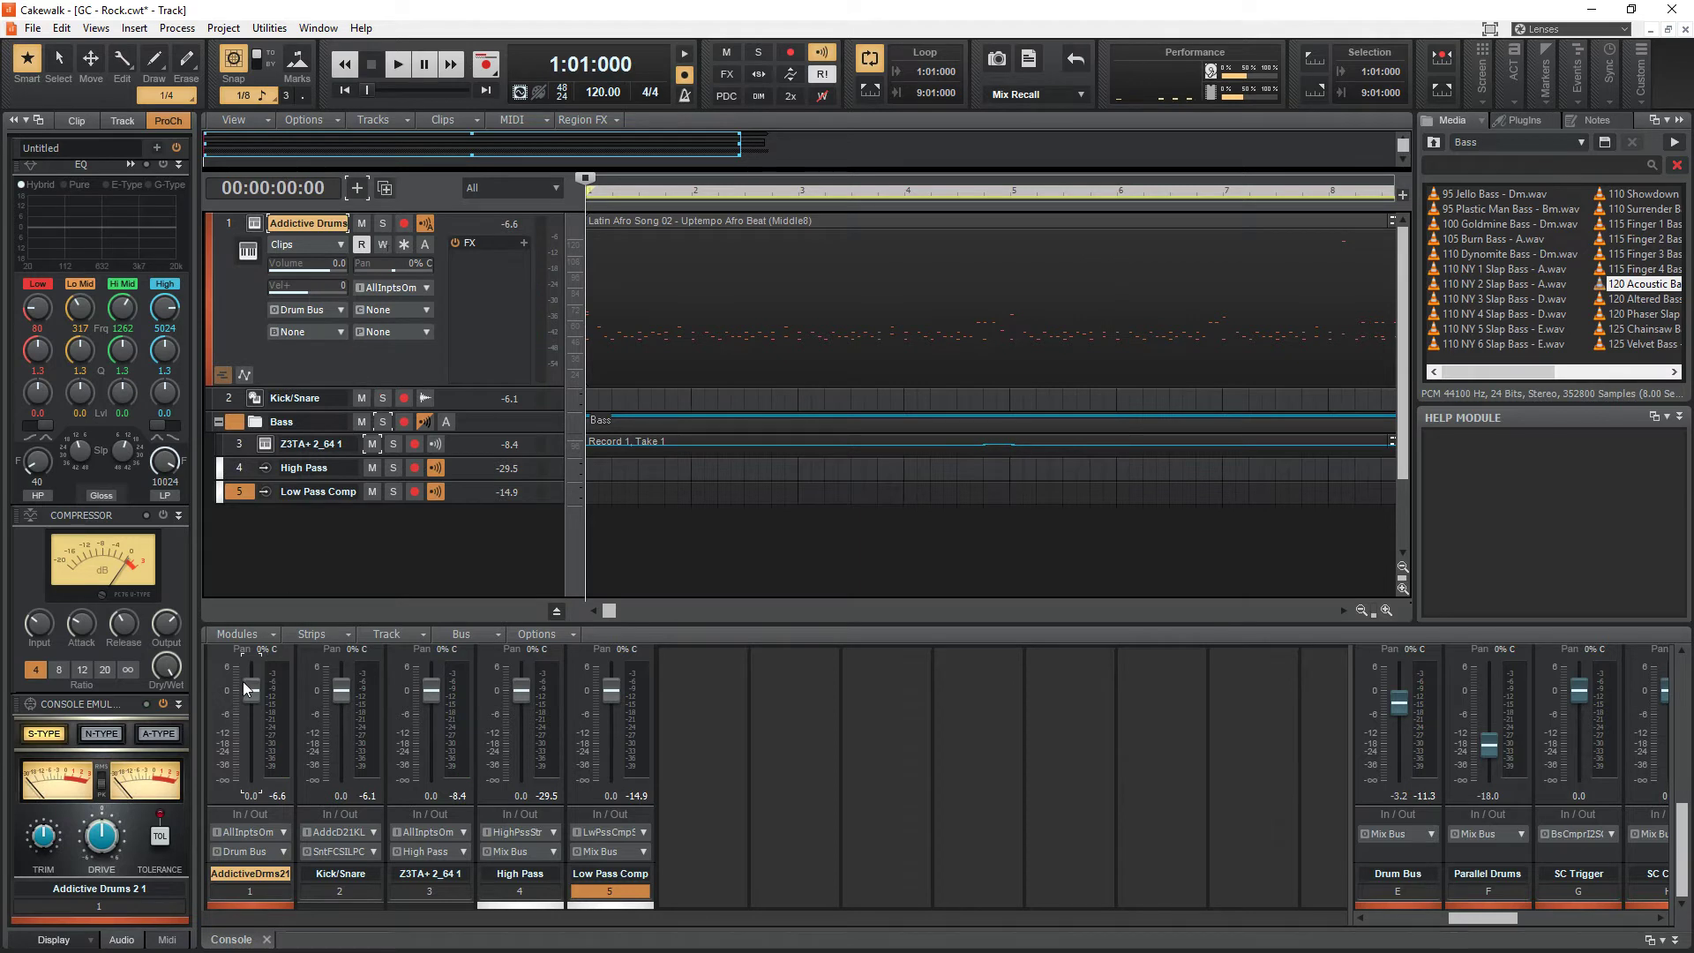
pyautogui.moveTo(246, 690); pyautogui.dragTo(251, 778)
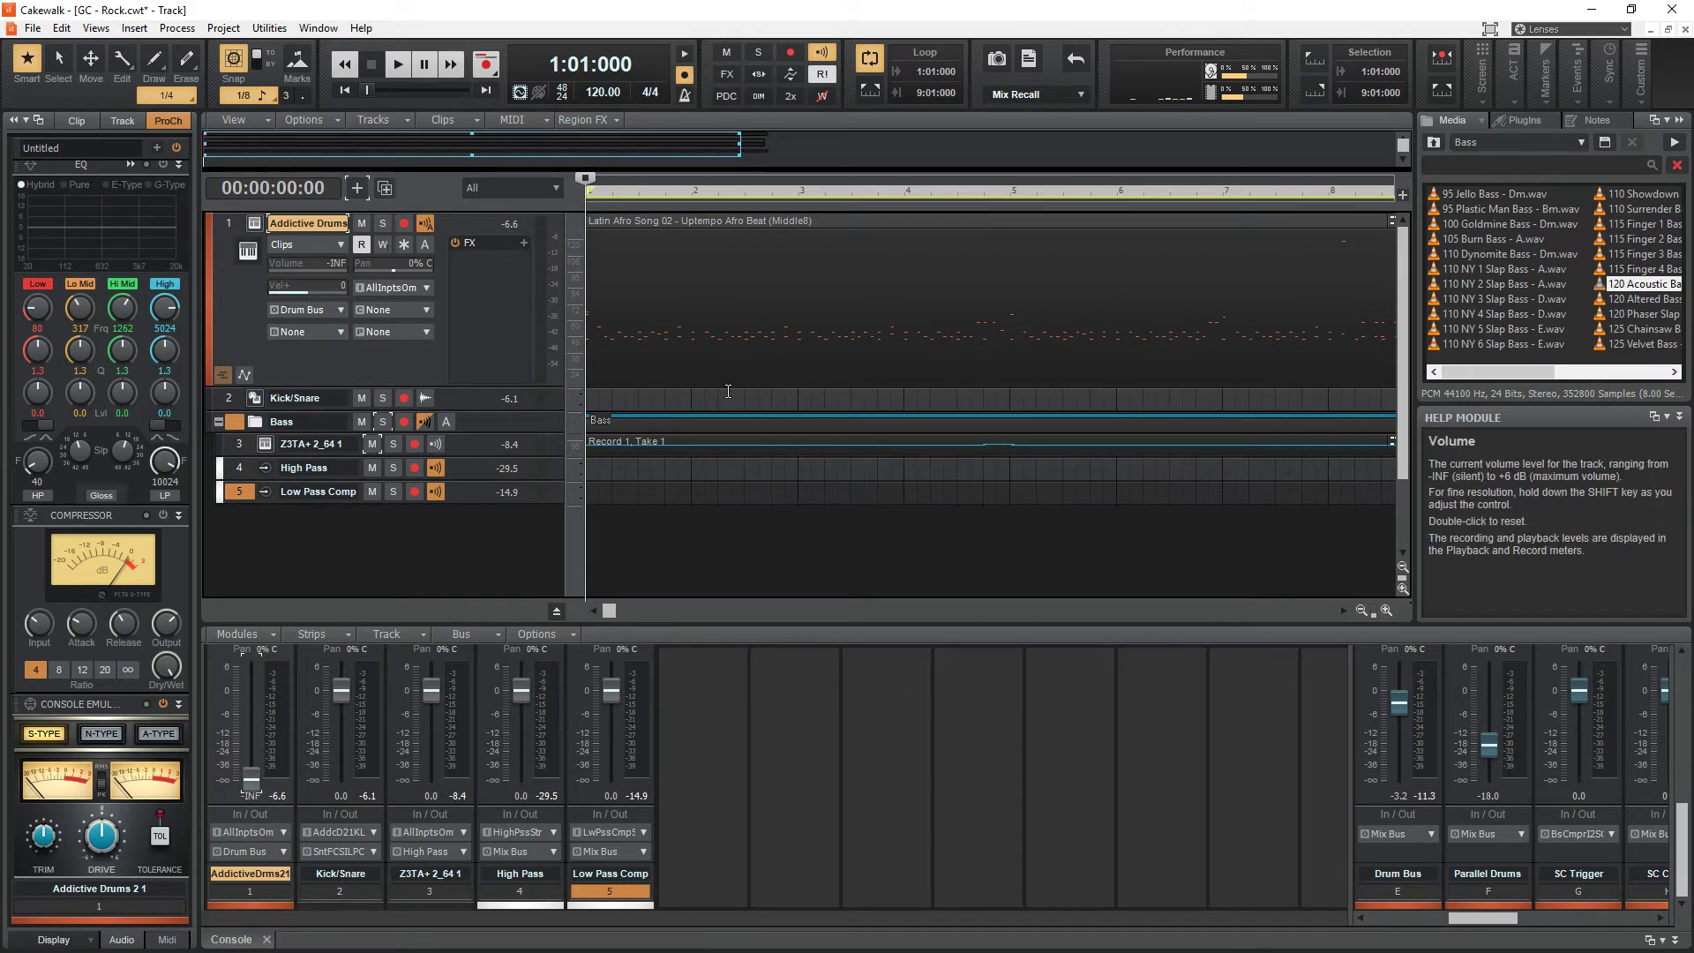
pyautogui.press('space')
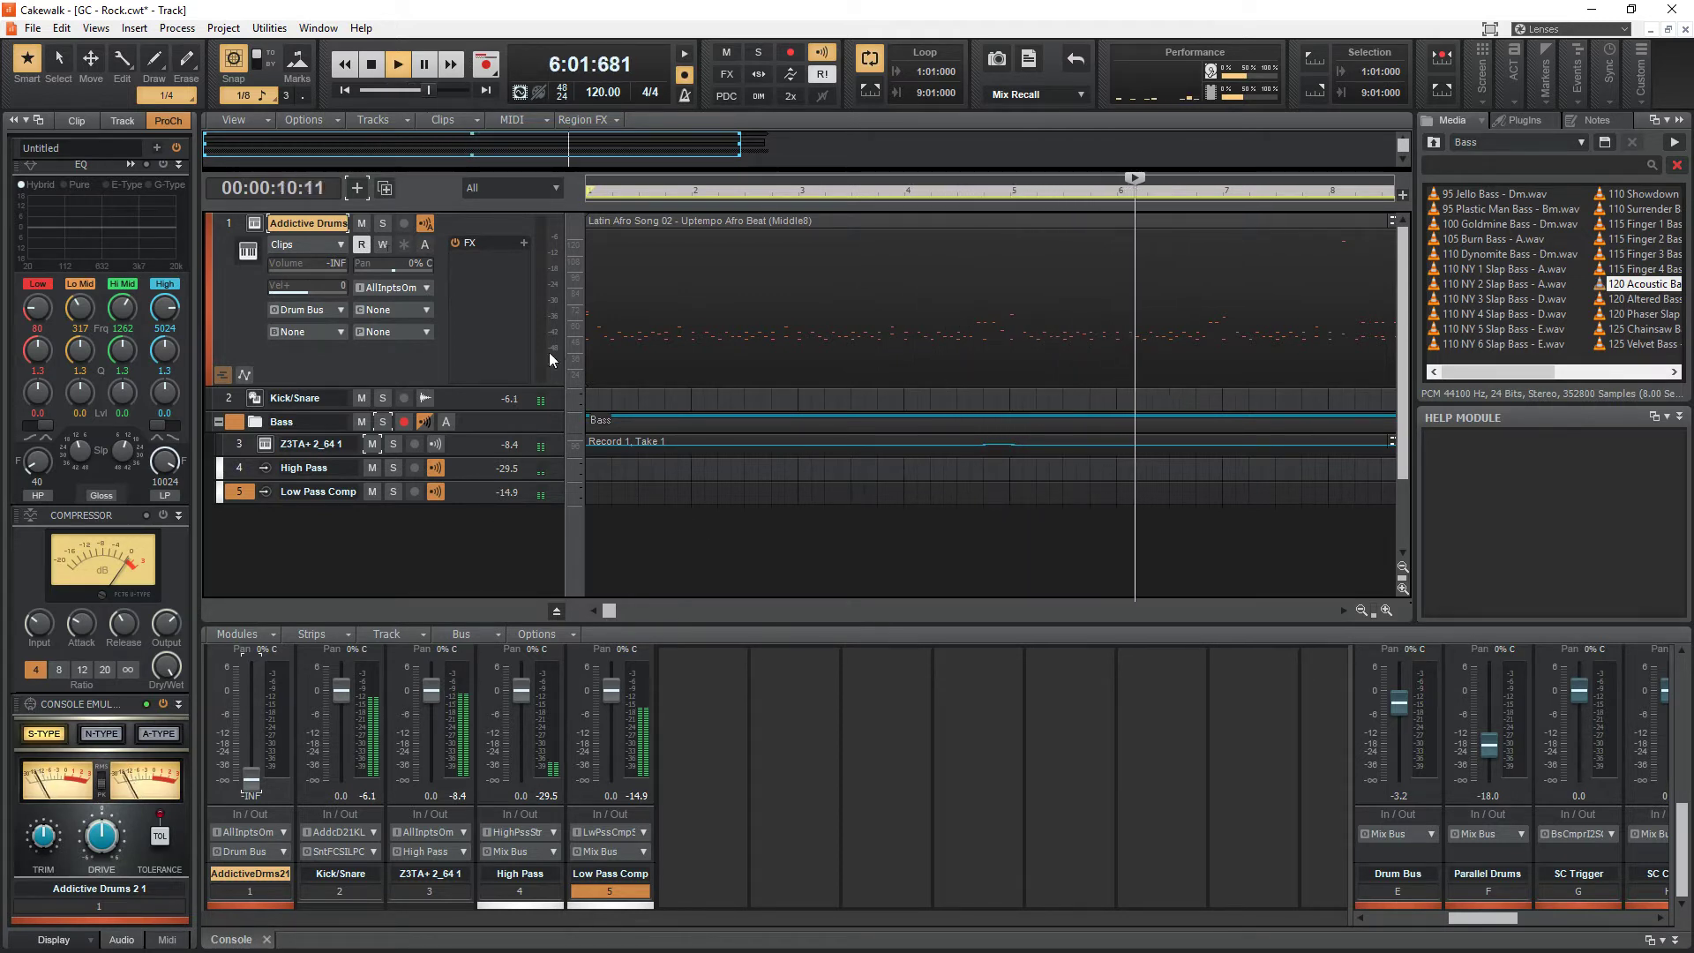
# - Stop playback and rename the Kick/Snare track to 'Kick'
pyautogui.press('space')
pyautogui.click(254, 399)
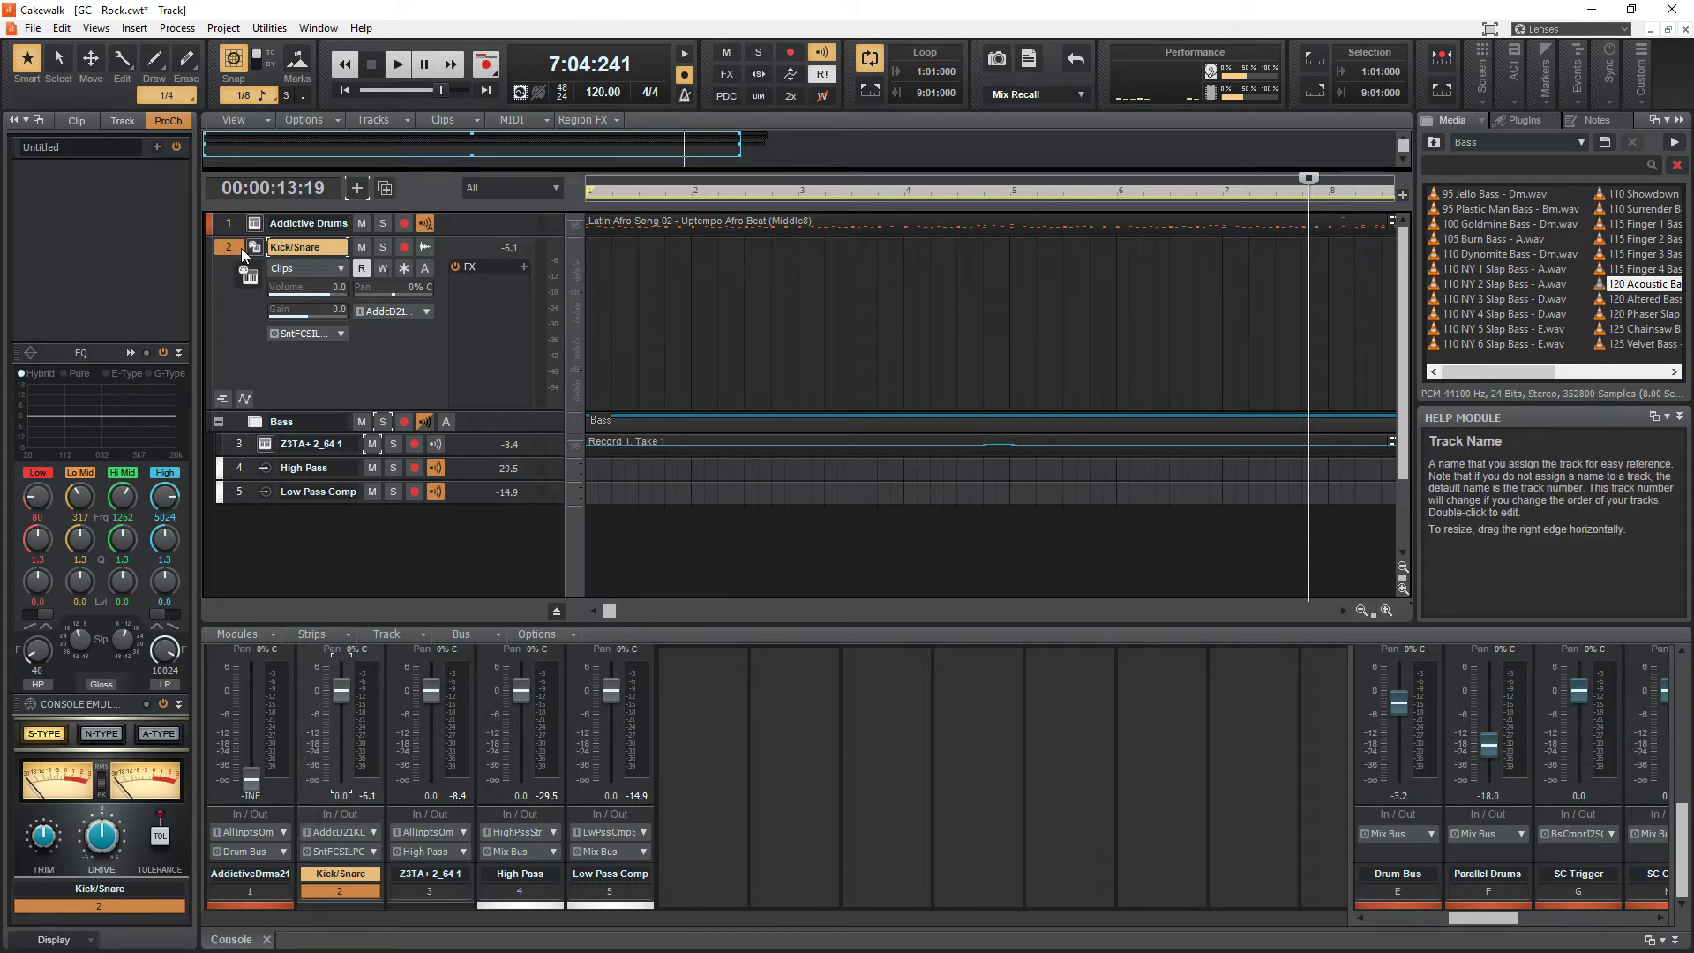
pyautogui.doubleClick(326, 247)
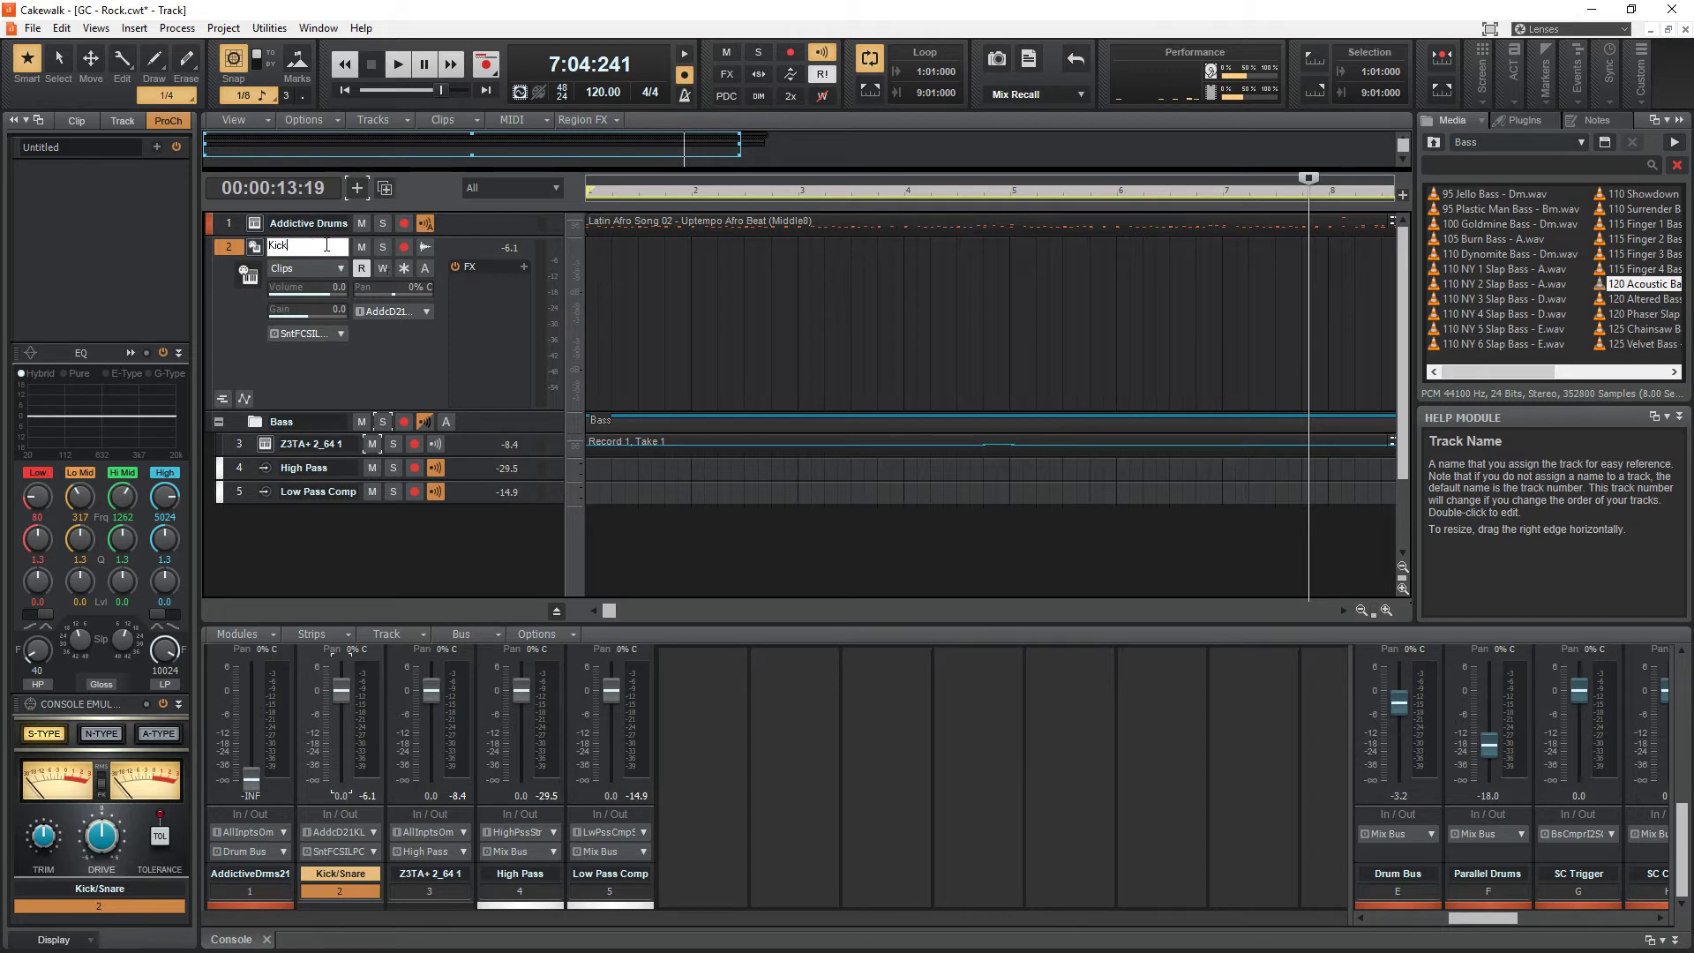
pyautogui.press('Return')
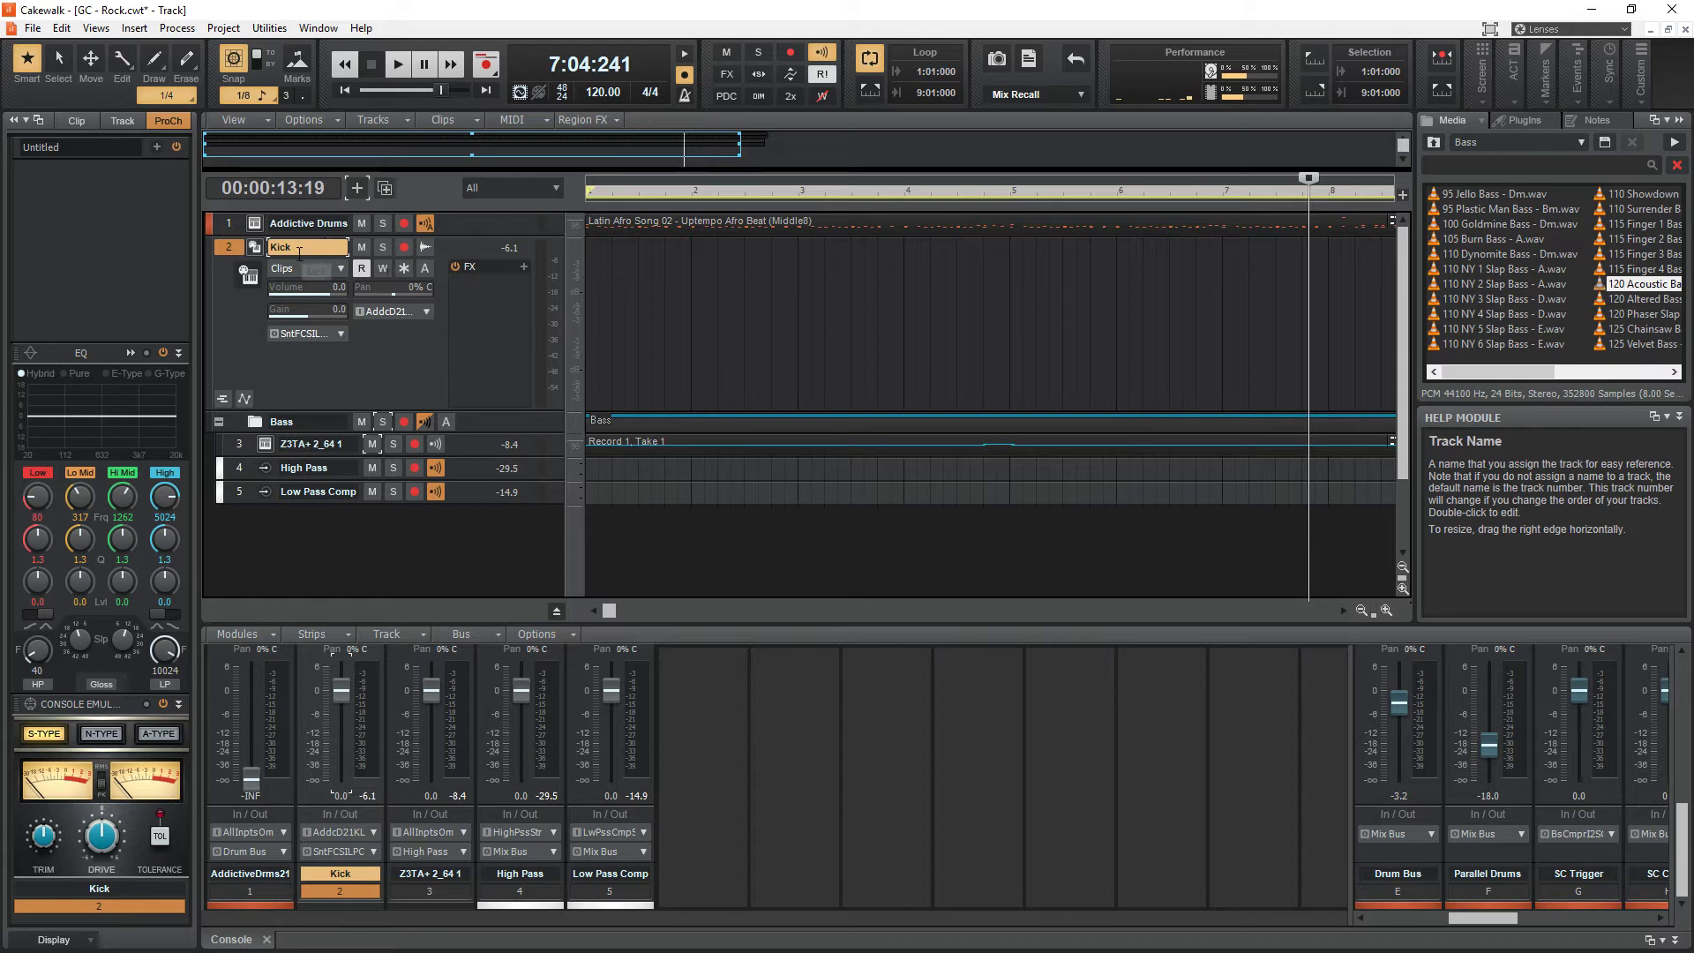
# - View the Kick track's QuadCurve Equalizer during playback, leaving its bands flat, then close it
pyautogui.click(130, 352)
pyautogui.press('space')
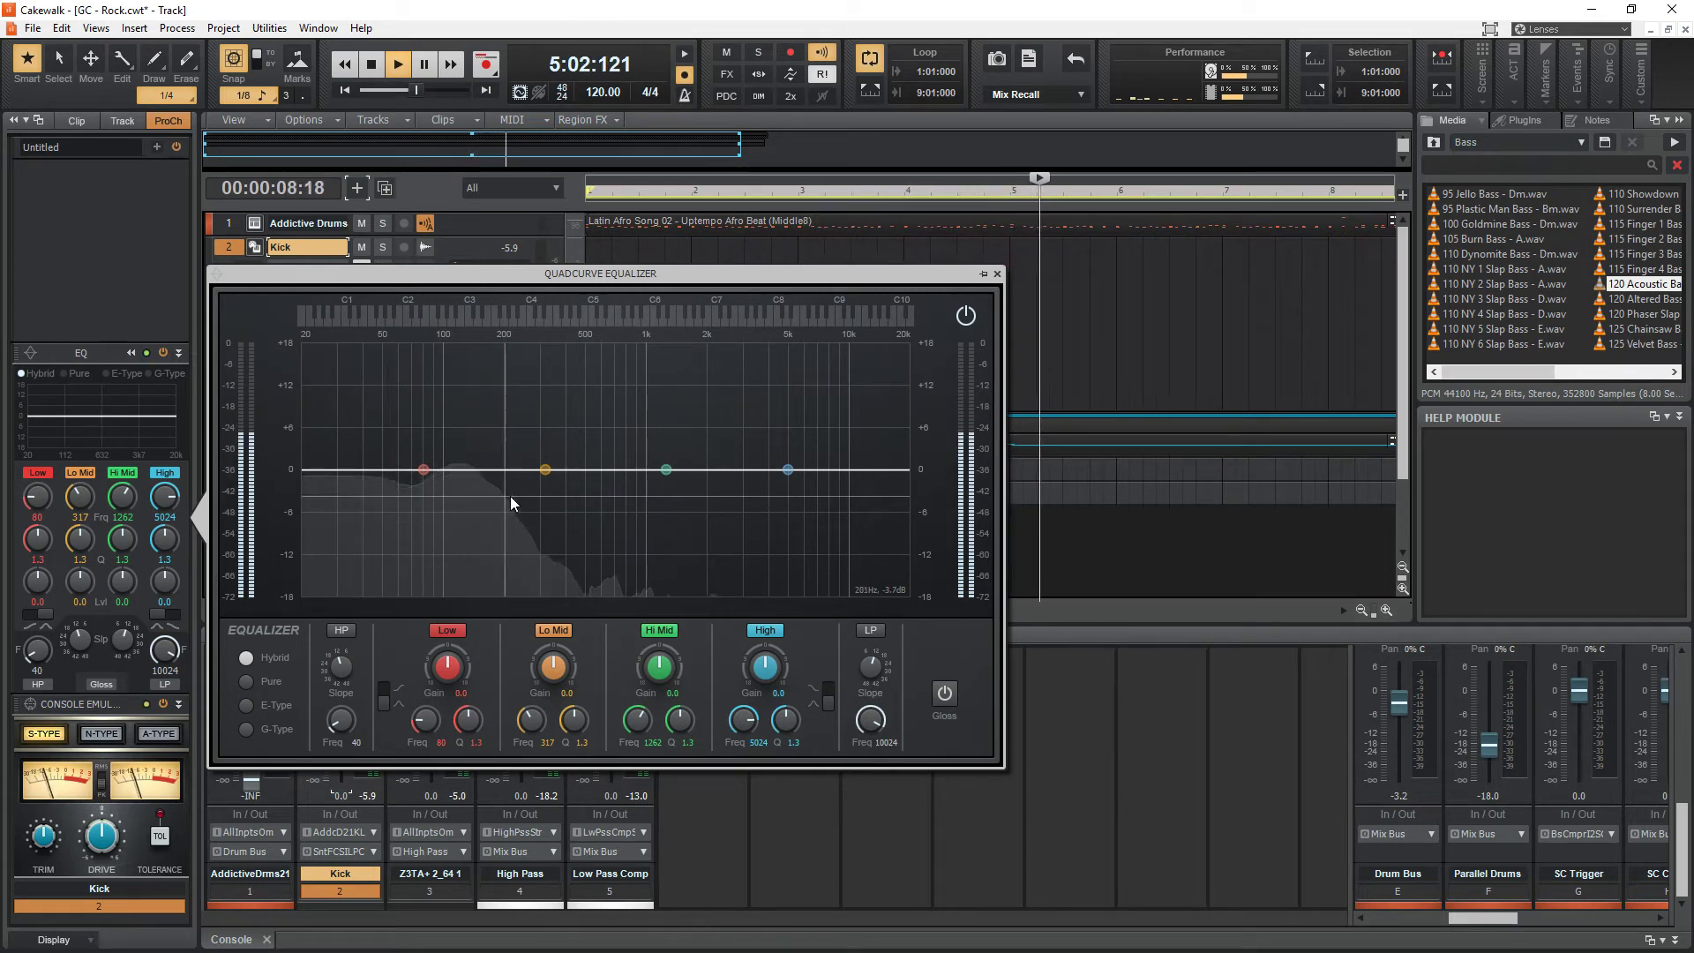
pyautogui.click(997, 274)
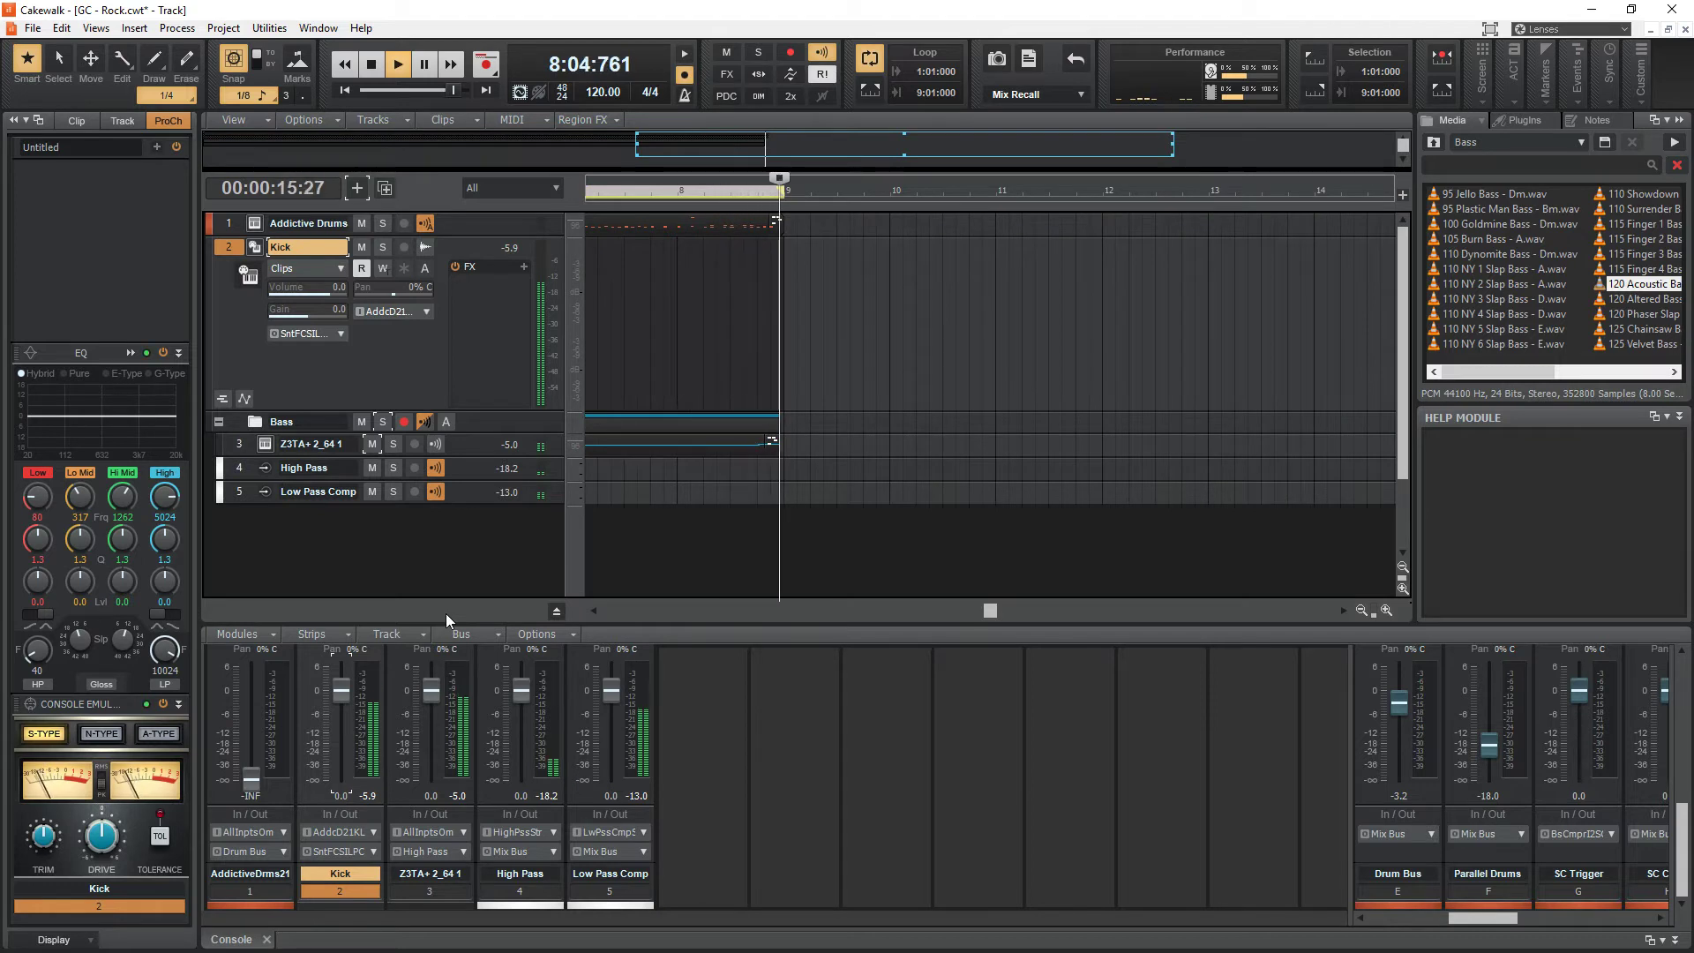
pyautogui.press('space')
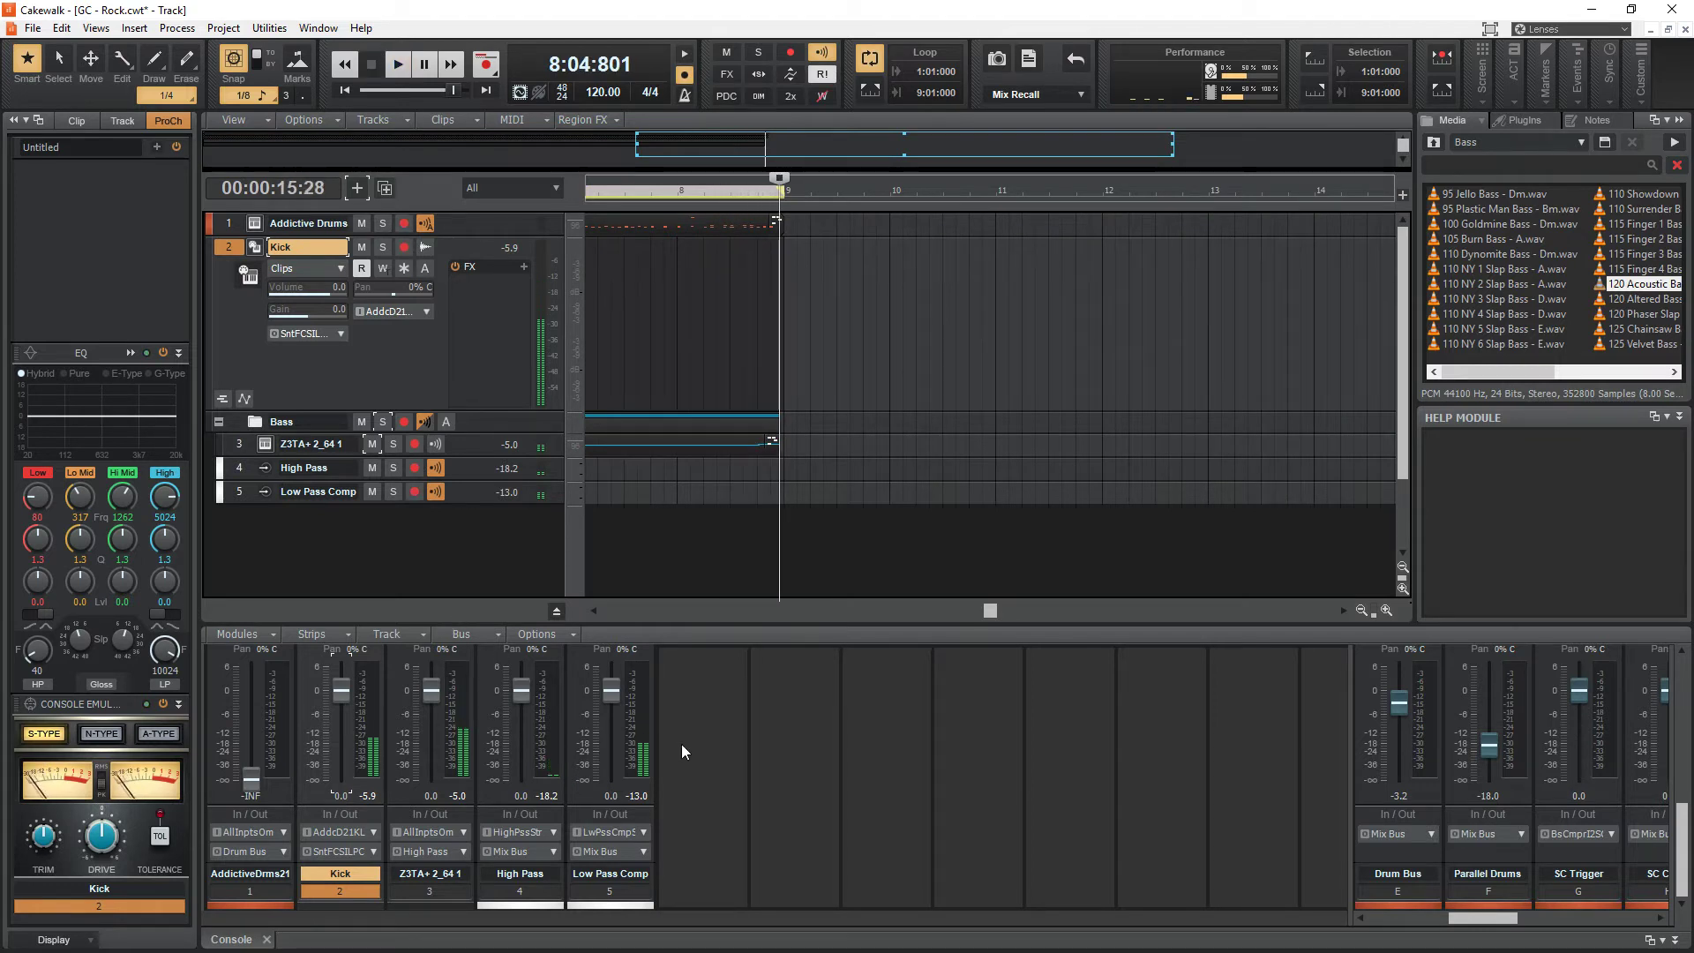
pyautogui.press('w')
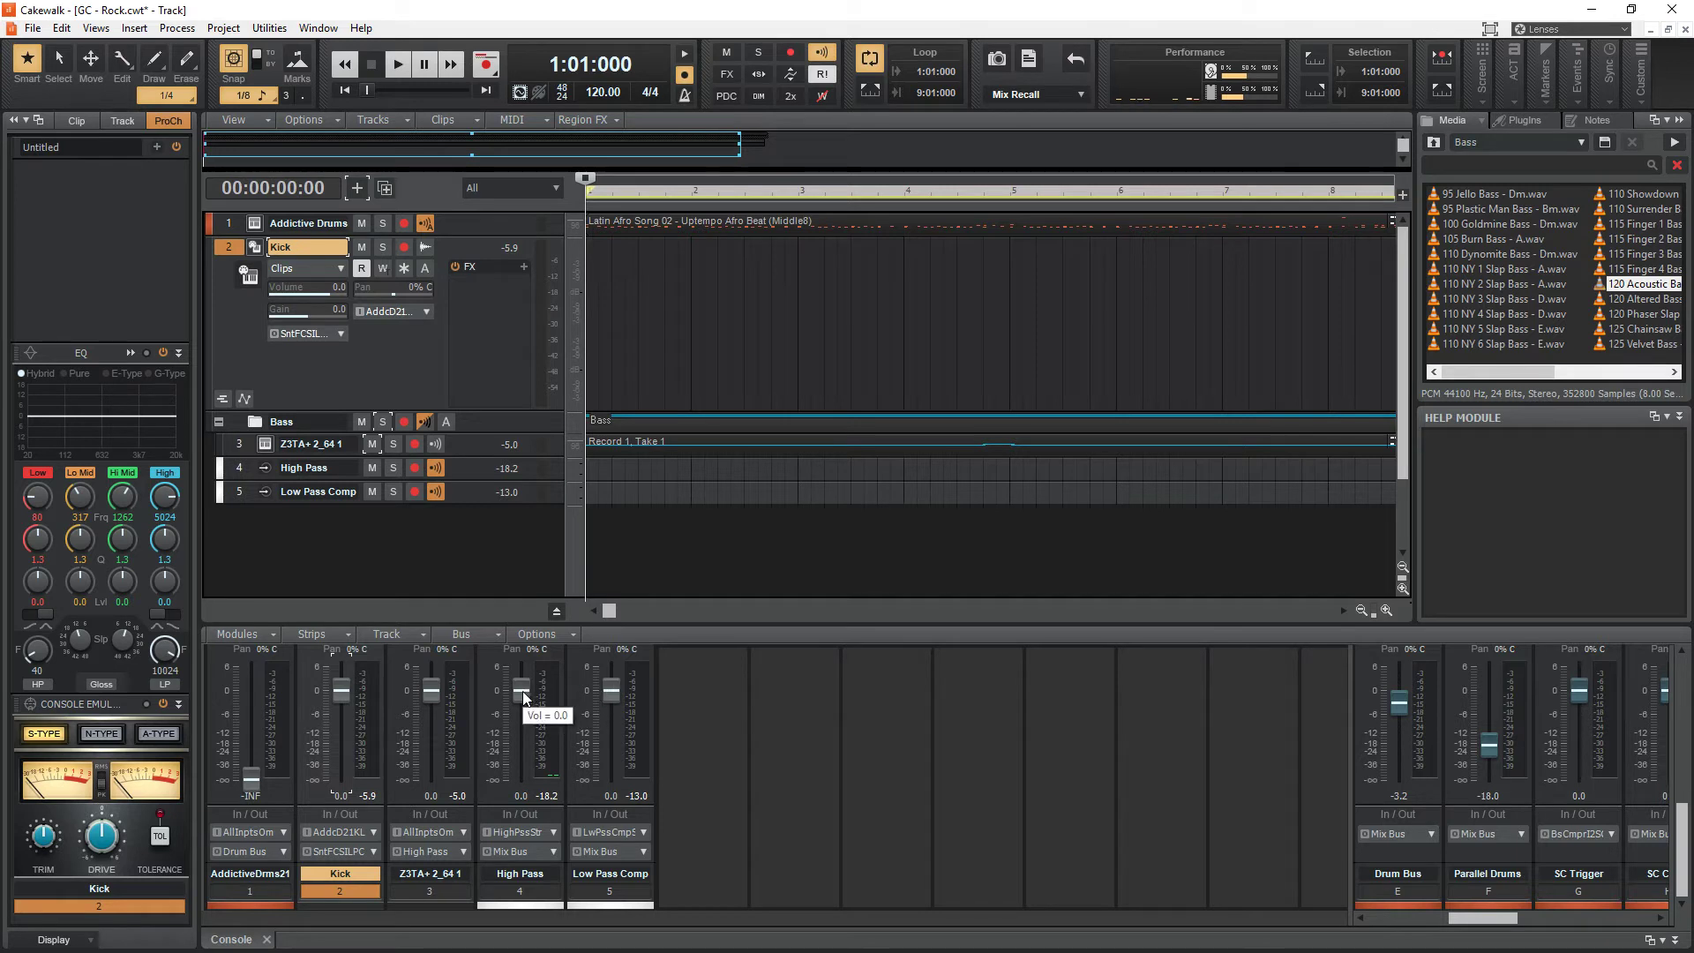
pyautogui.press('space')
pyautogui.moveTo(523, 691); pyautogui.dragTo(522, 780)
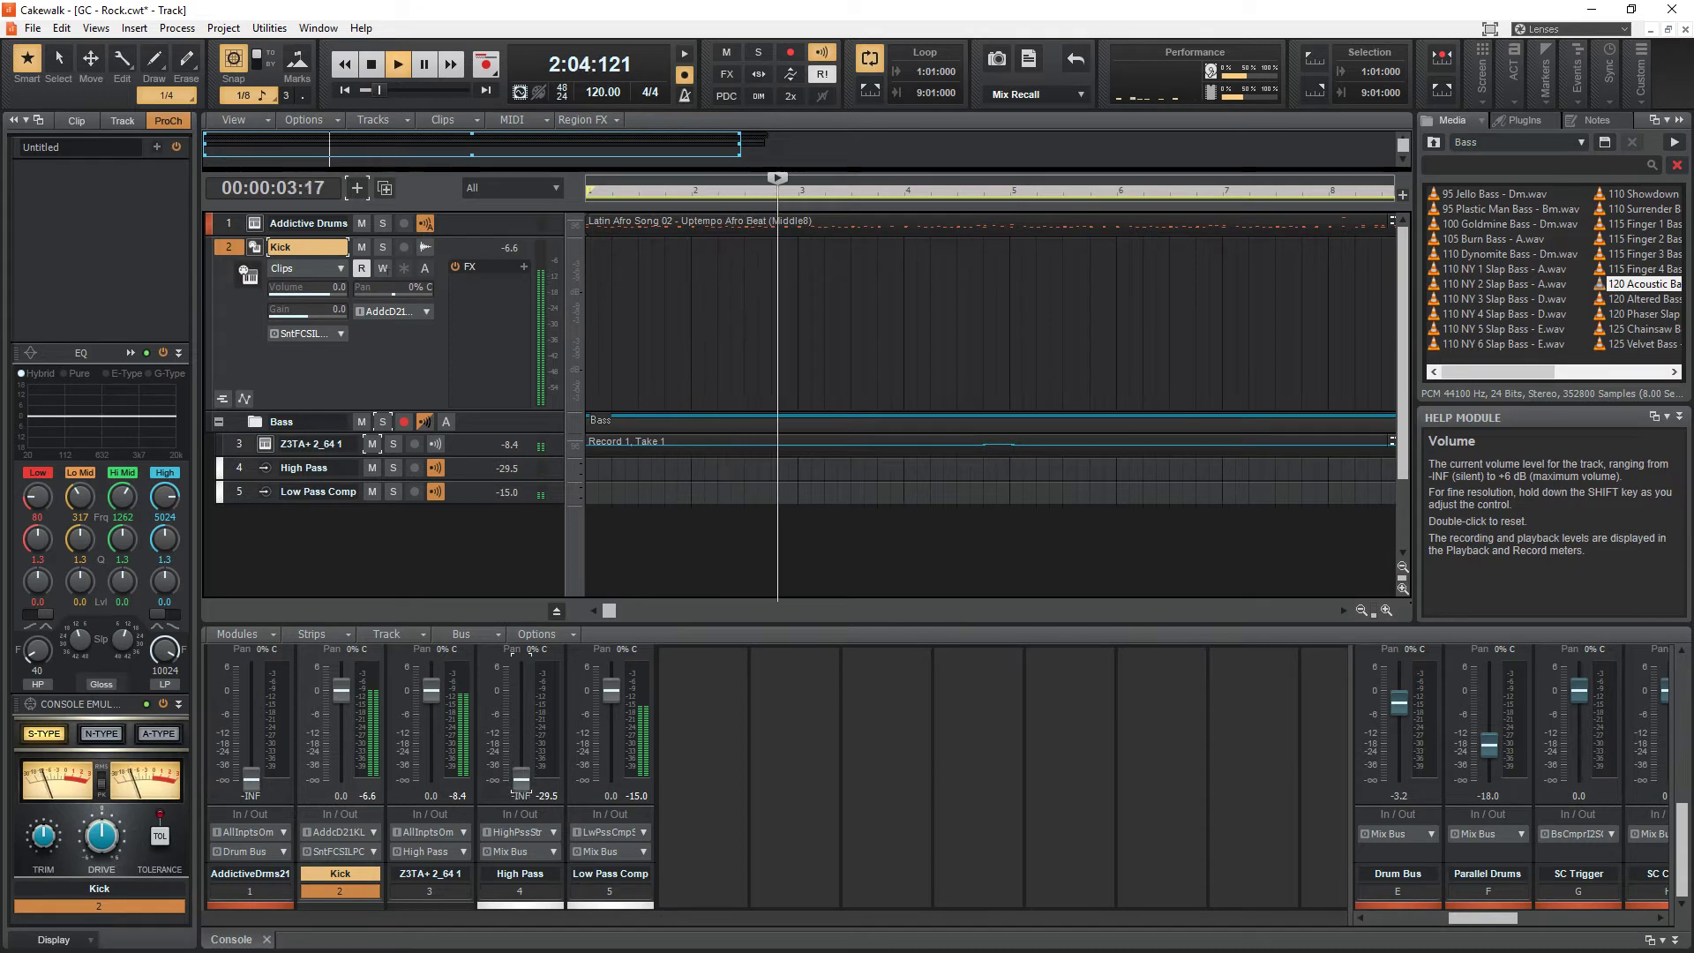
pyautogui.doubleClick(516, 777)
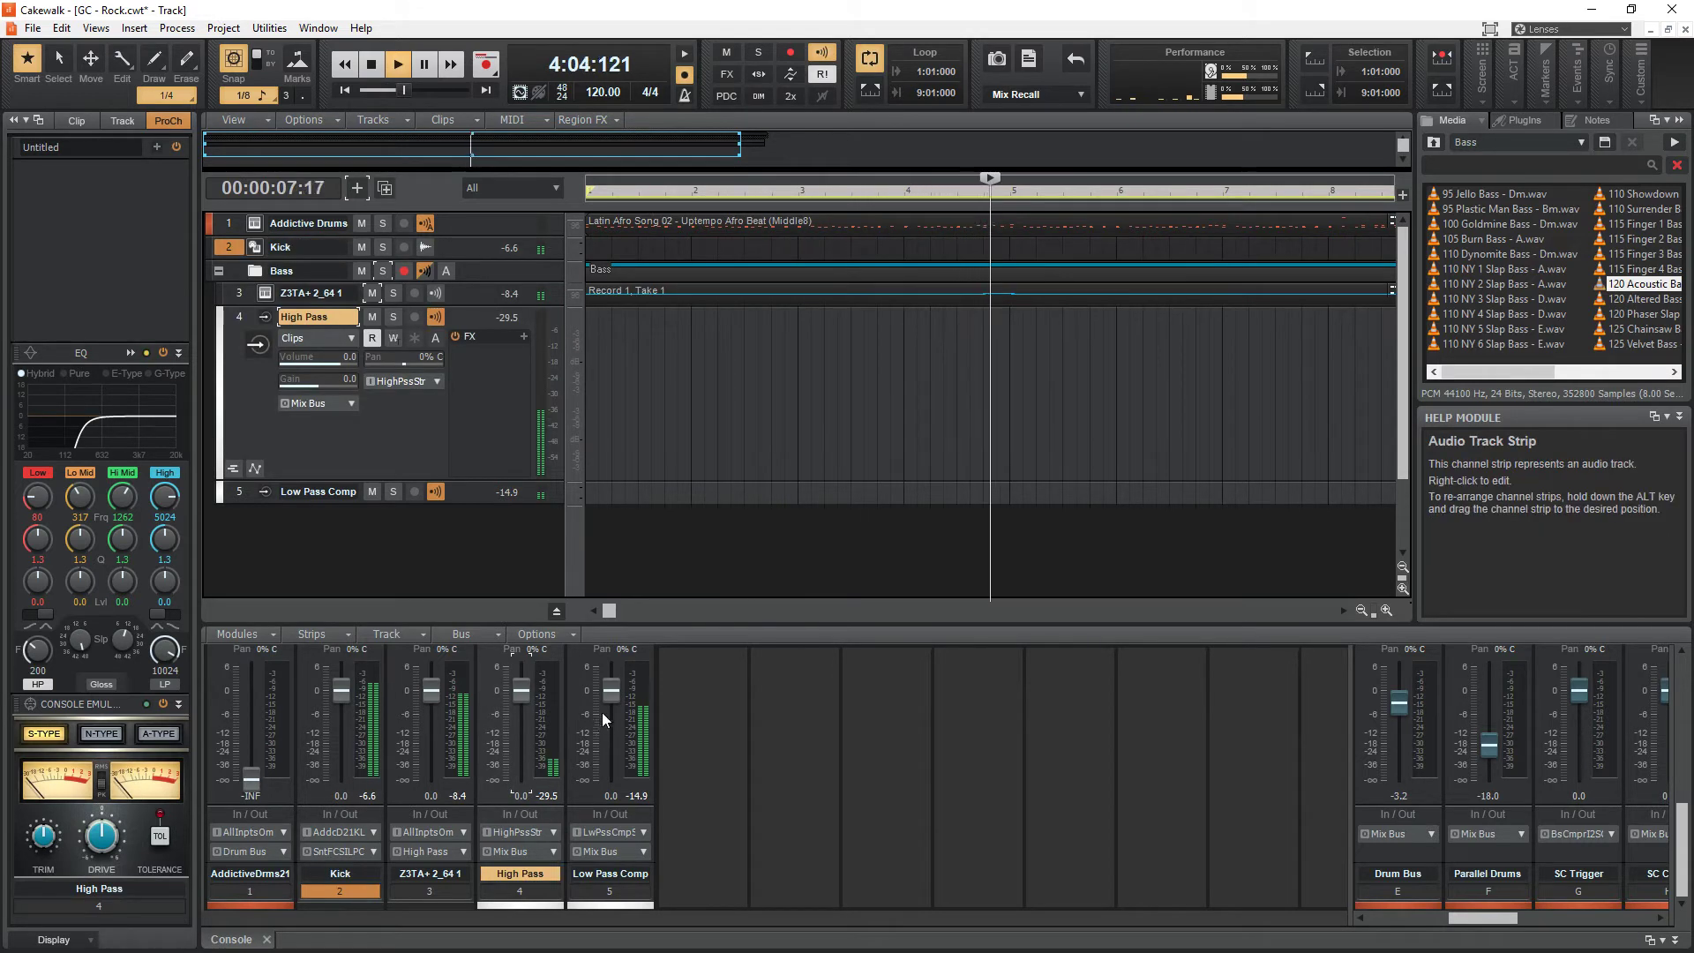
pyautogui.moveTo(610, 690); pyautogui.dragTo(611, 778)
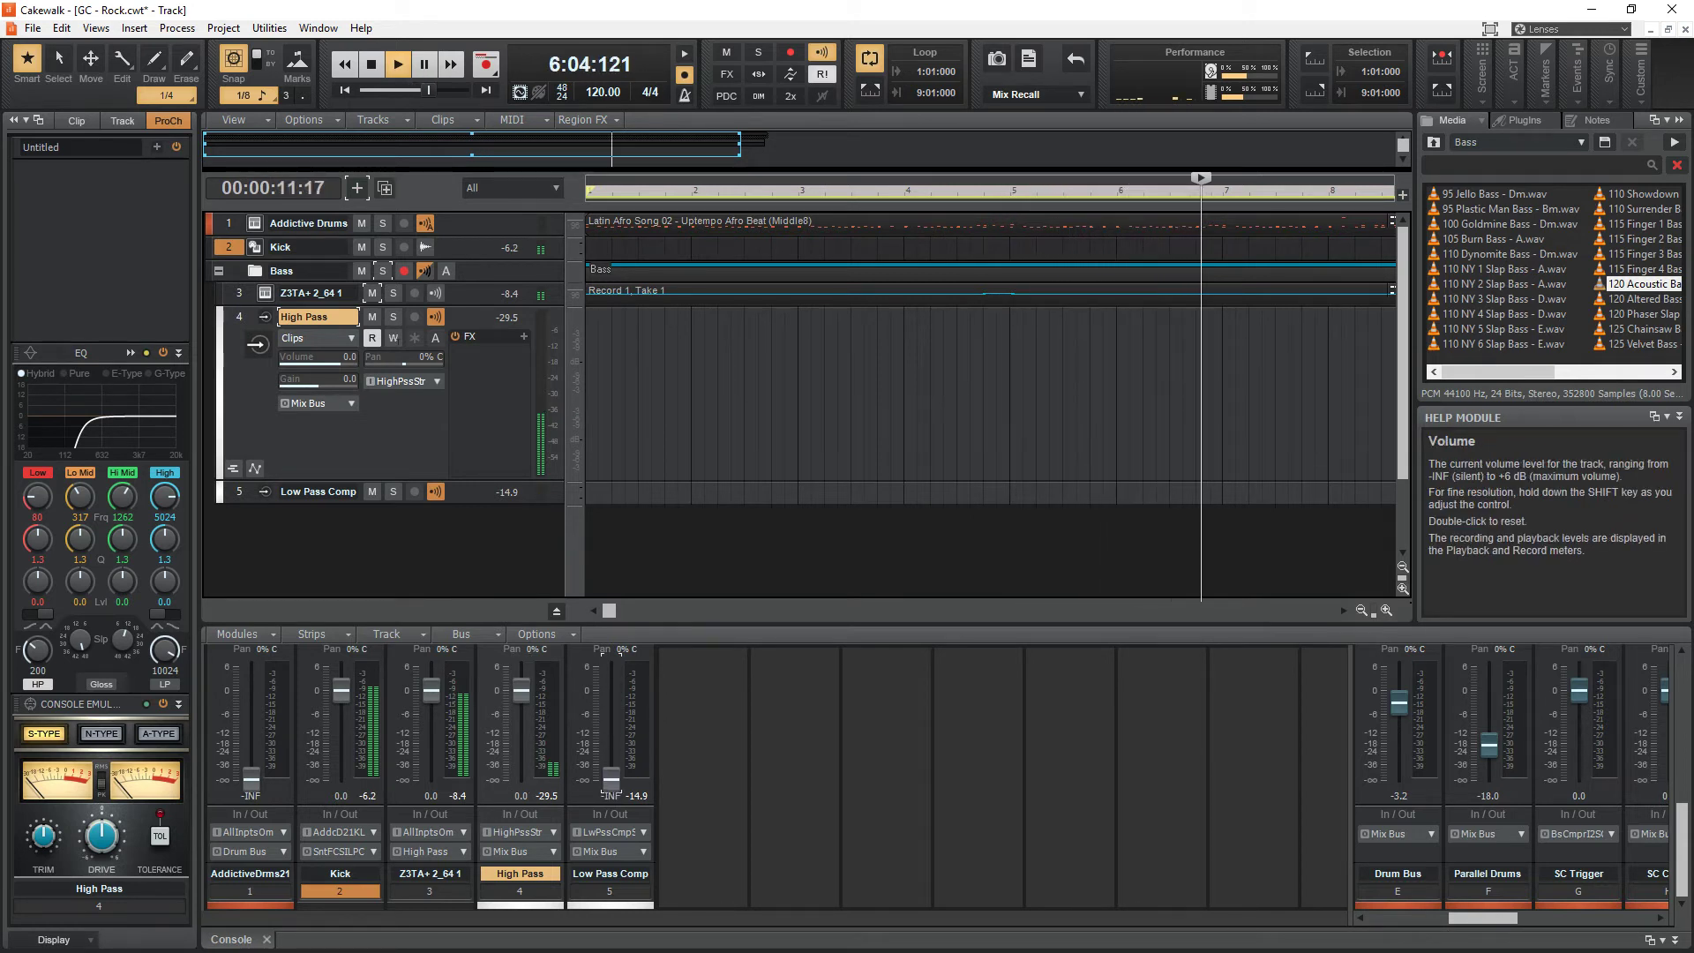
pyautogui.doubleClick(611, 776)
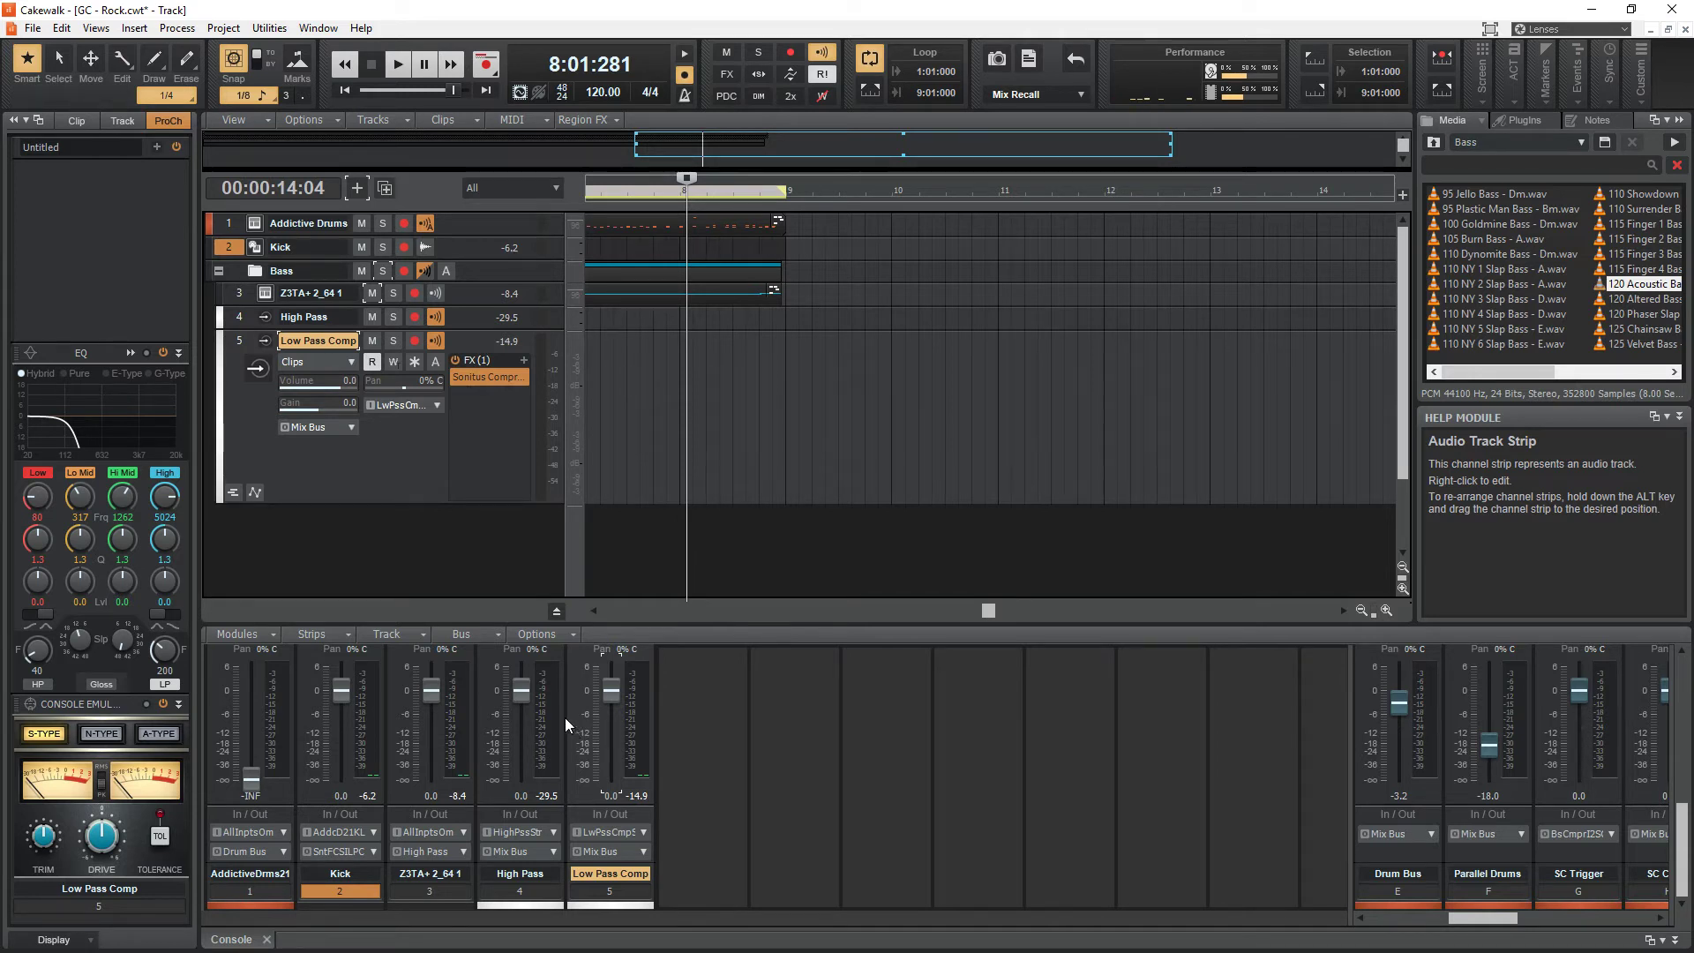
pyautogui.press('w')
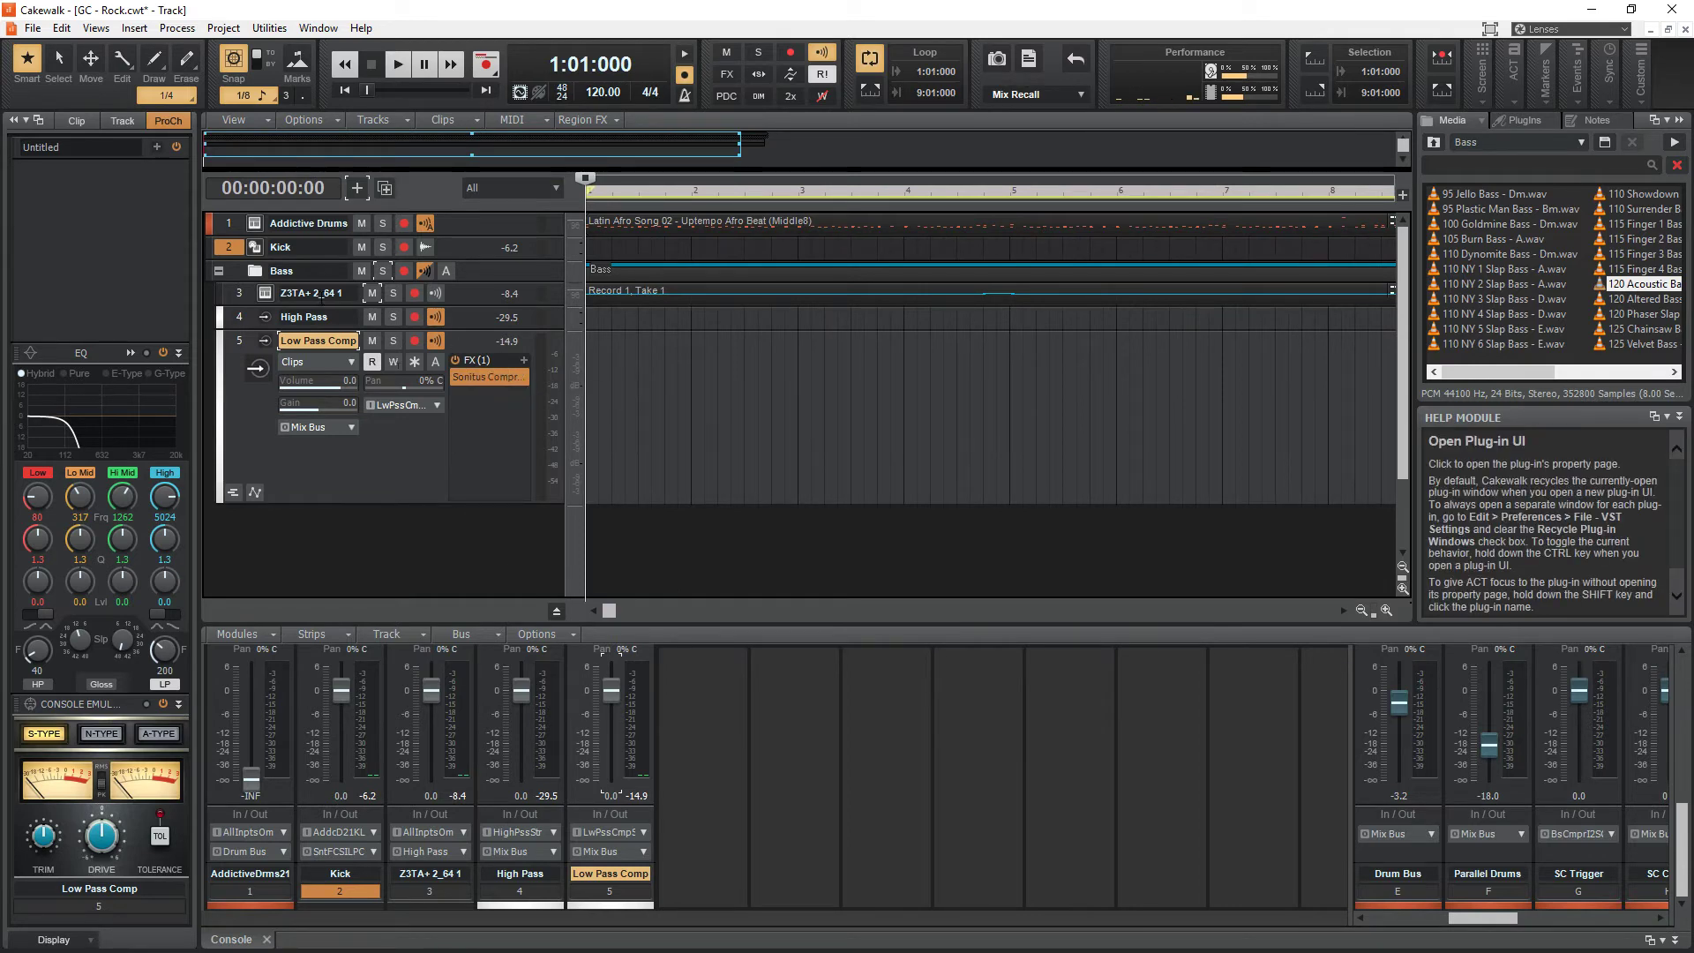
# - During playback, set the Low Pass Comp compressor to -27.5 dB threshold, 14.3 ms attack, 559 ms release
pyautogui.click(489, 379)
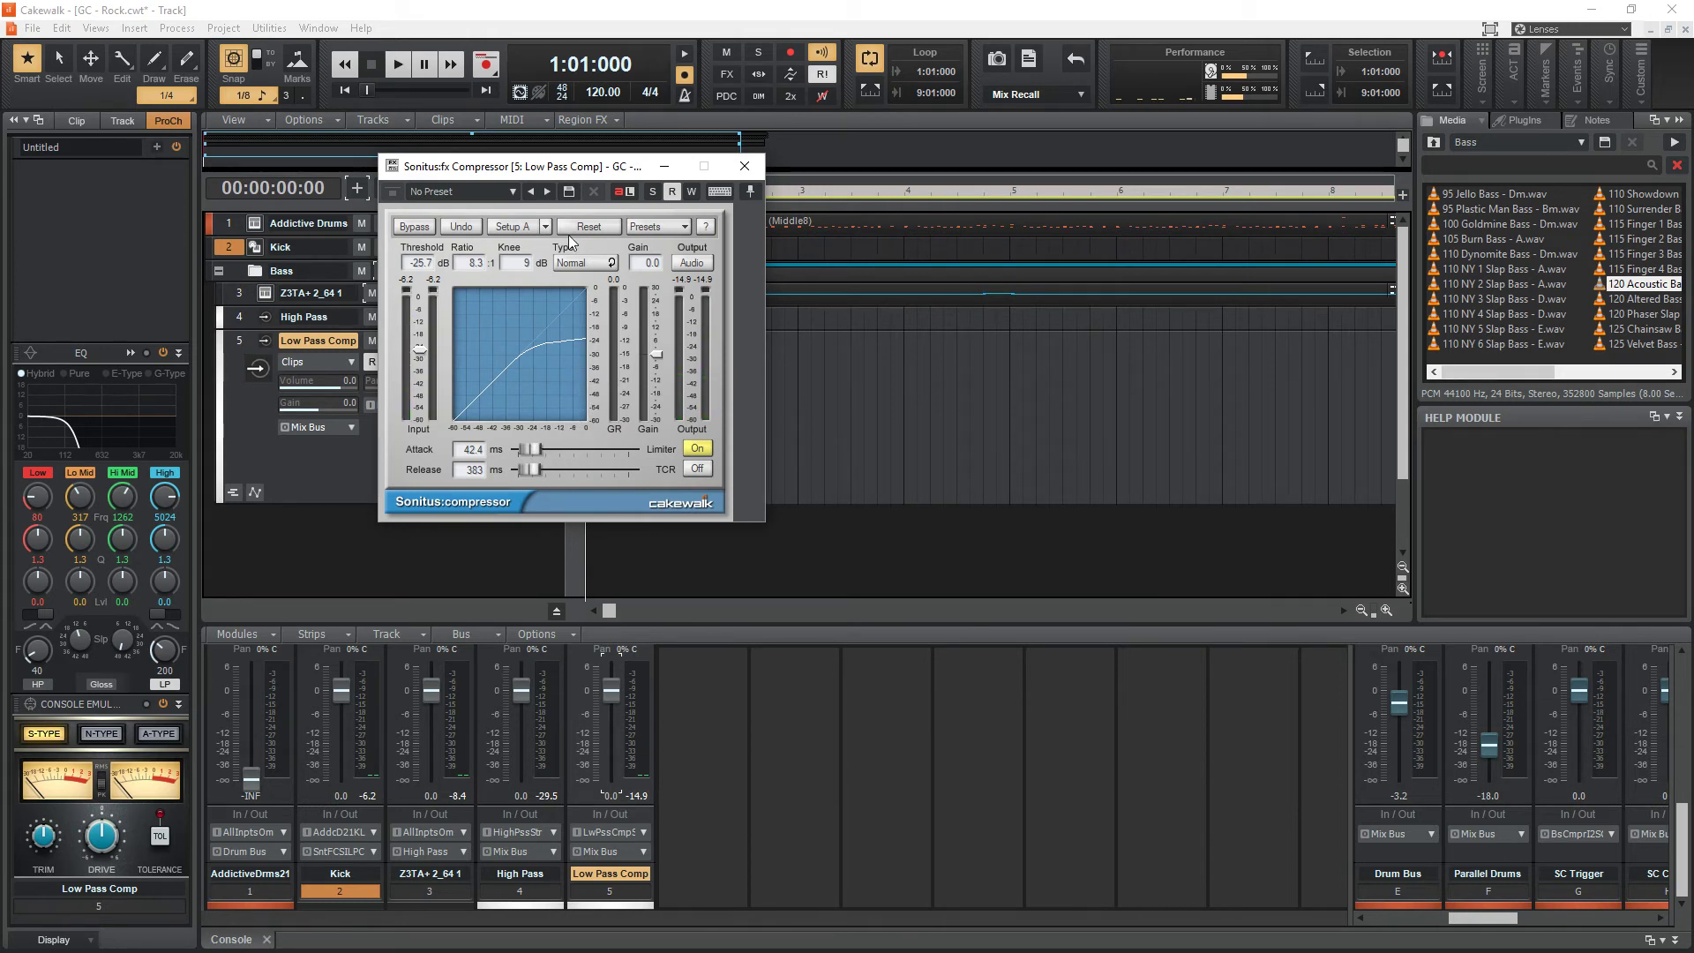
pyautogui.moveTo(552, 179); pyautogui.dragTo(853, 283)
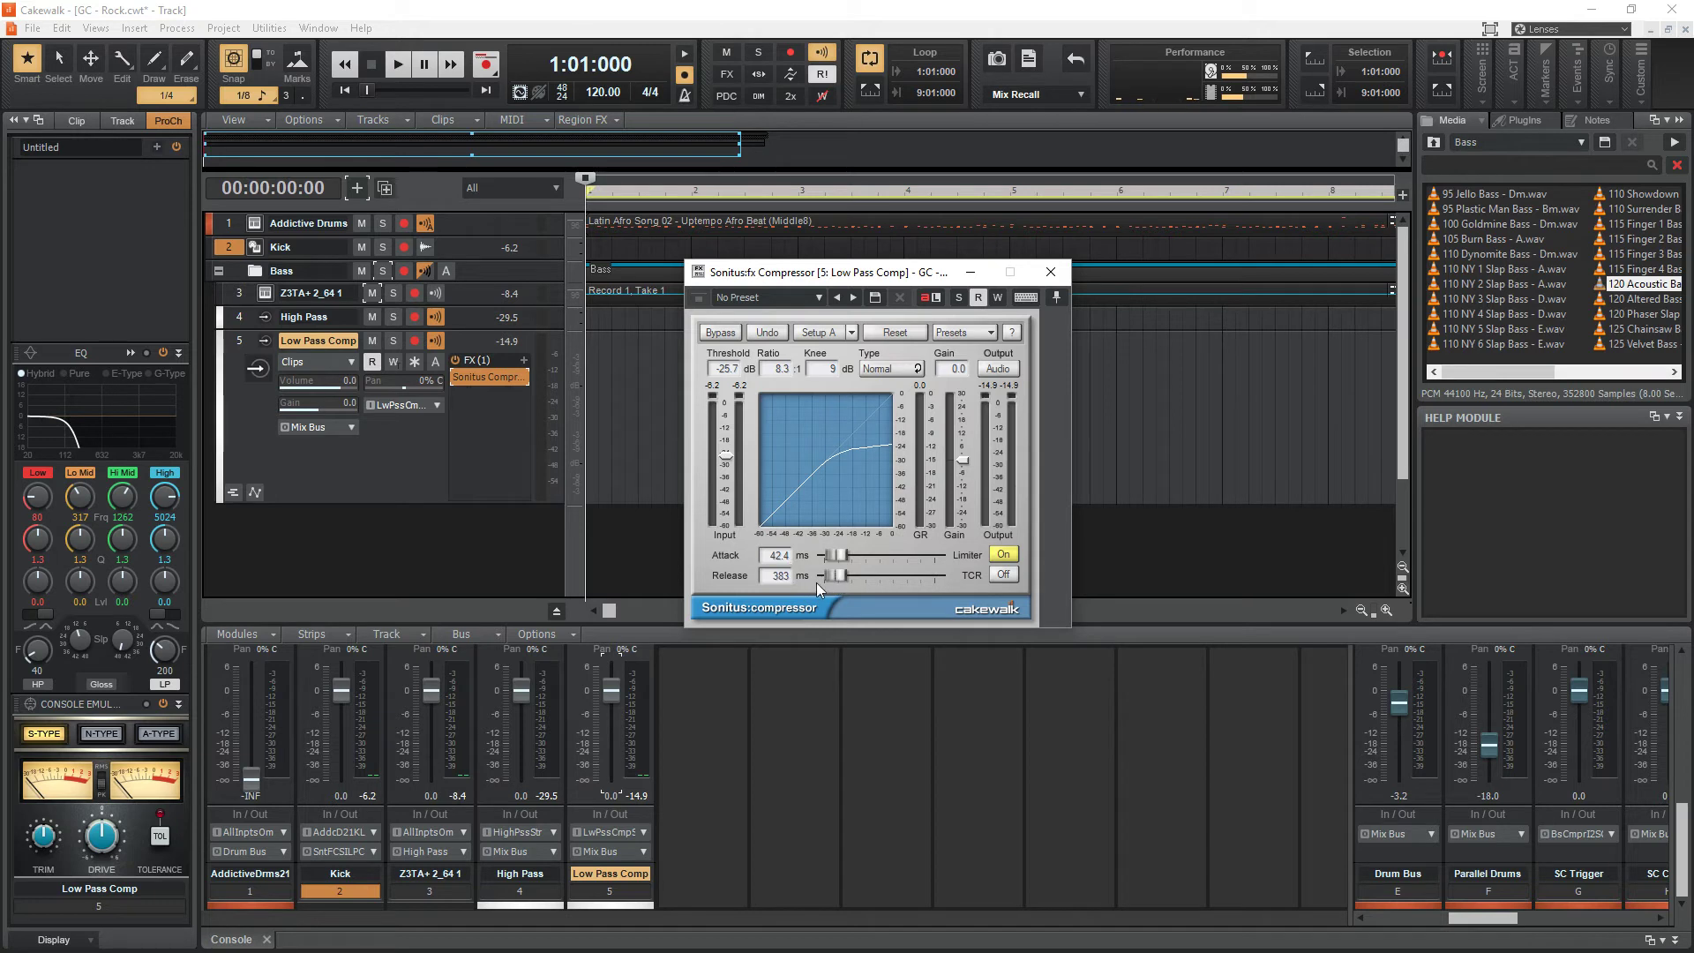
pyautogui.press('space')
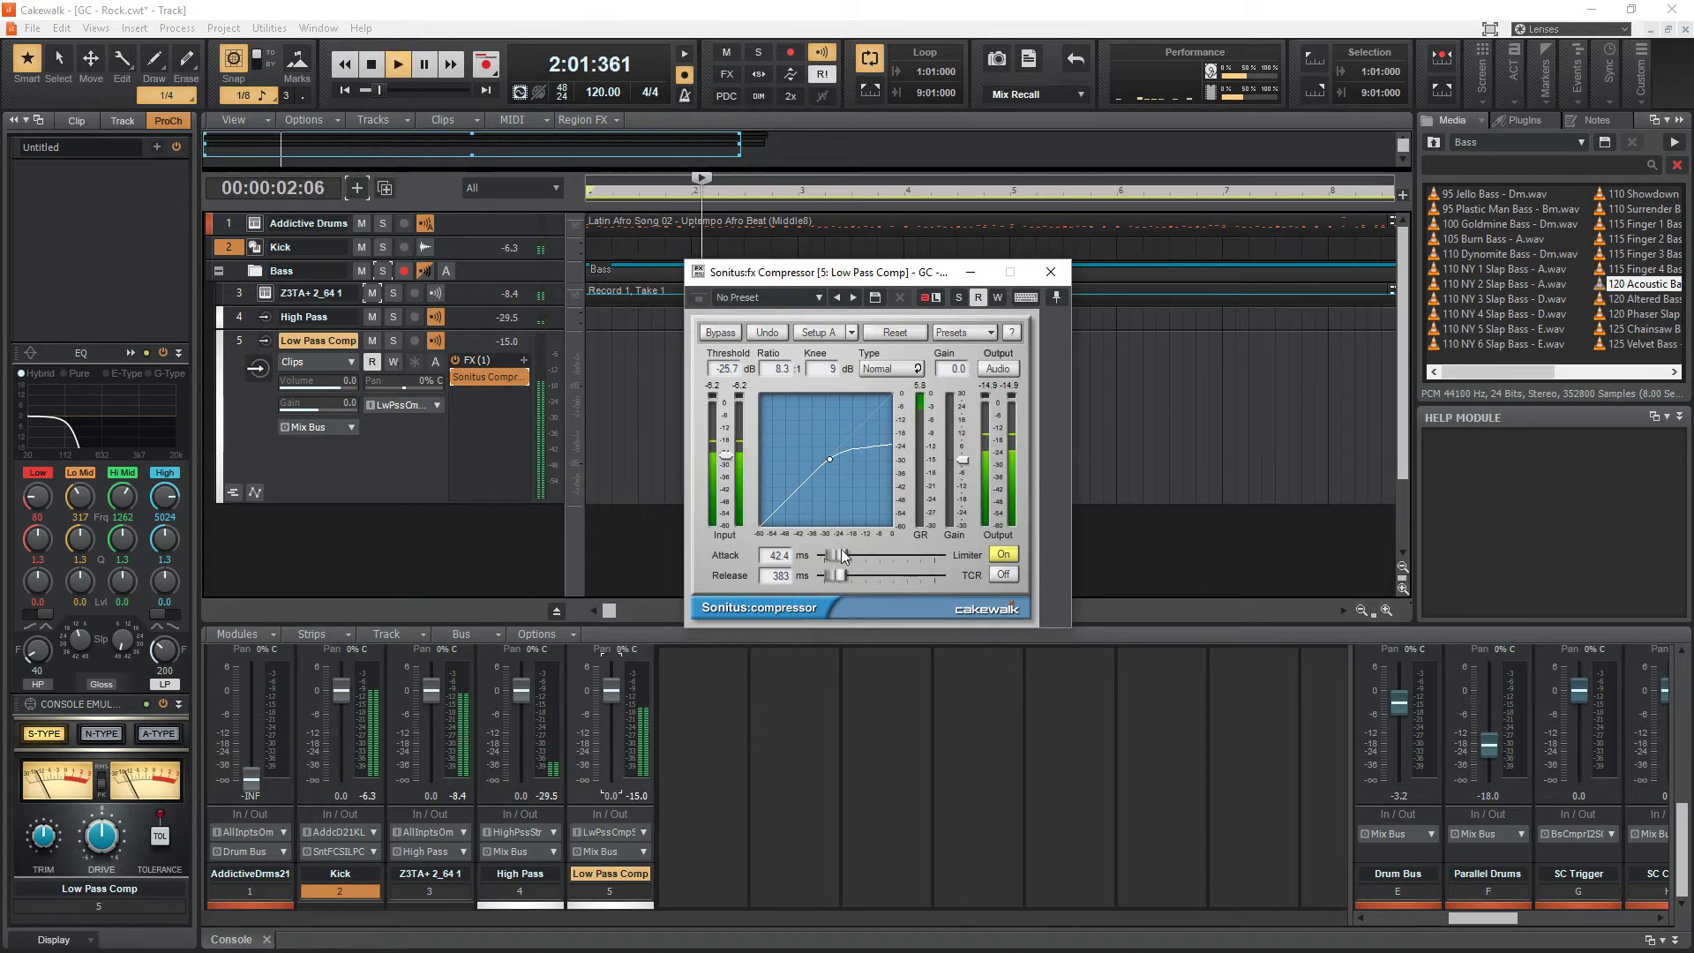
pyautogui.moveTo(837, 575); pyautogui.dragTo(843, 575)
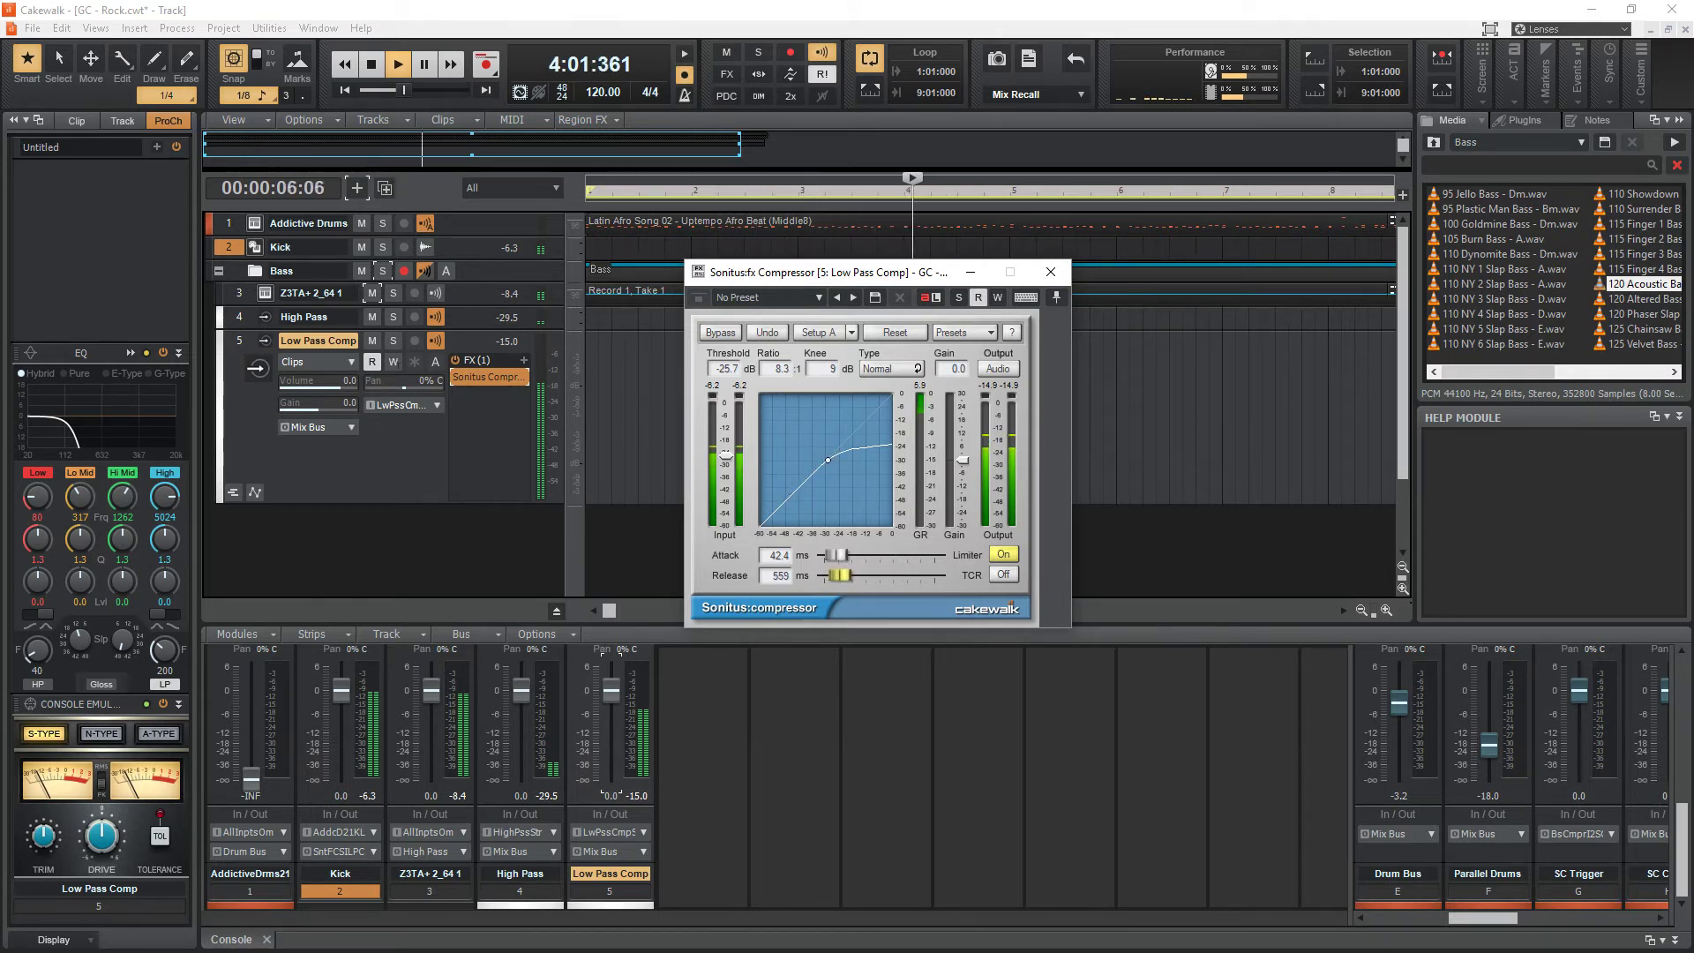
pyautogui.moveTo(843, 556); pyautogui.dragTo(824, 556)
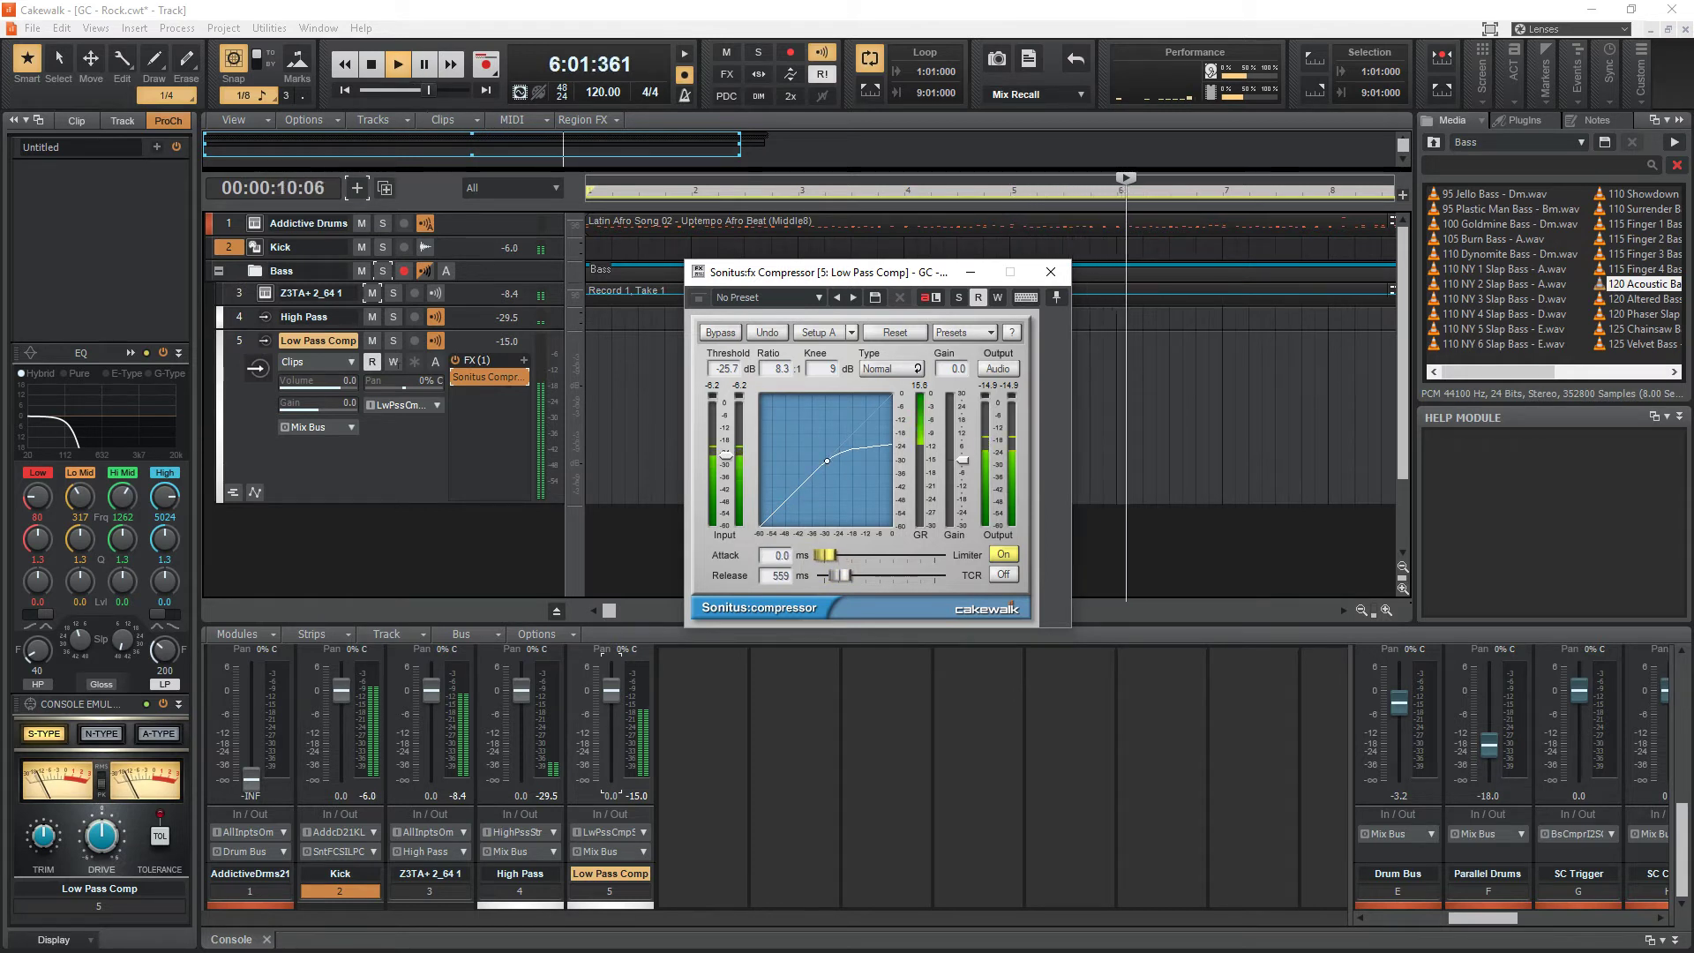
pyautogui.moveTo(824, 556); pyautogui.dragTo(827, 556)
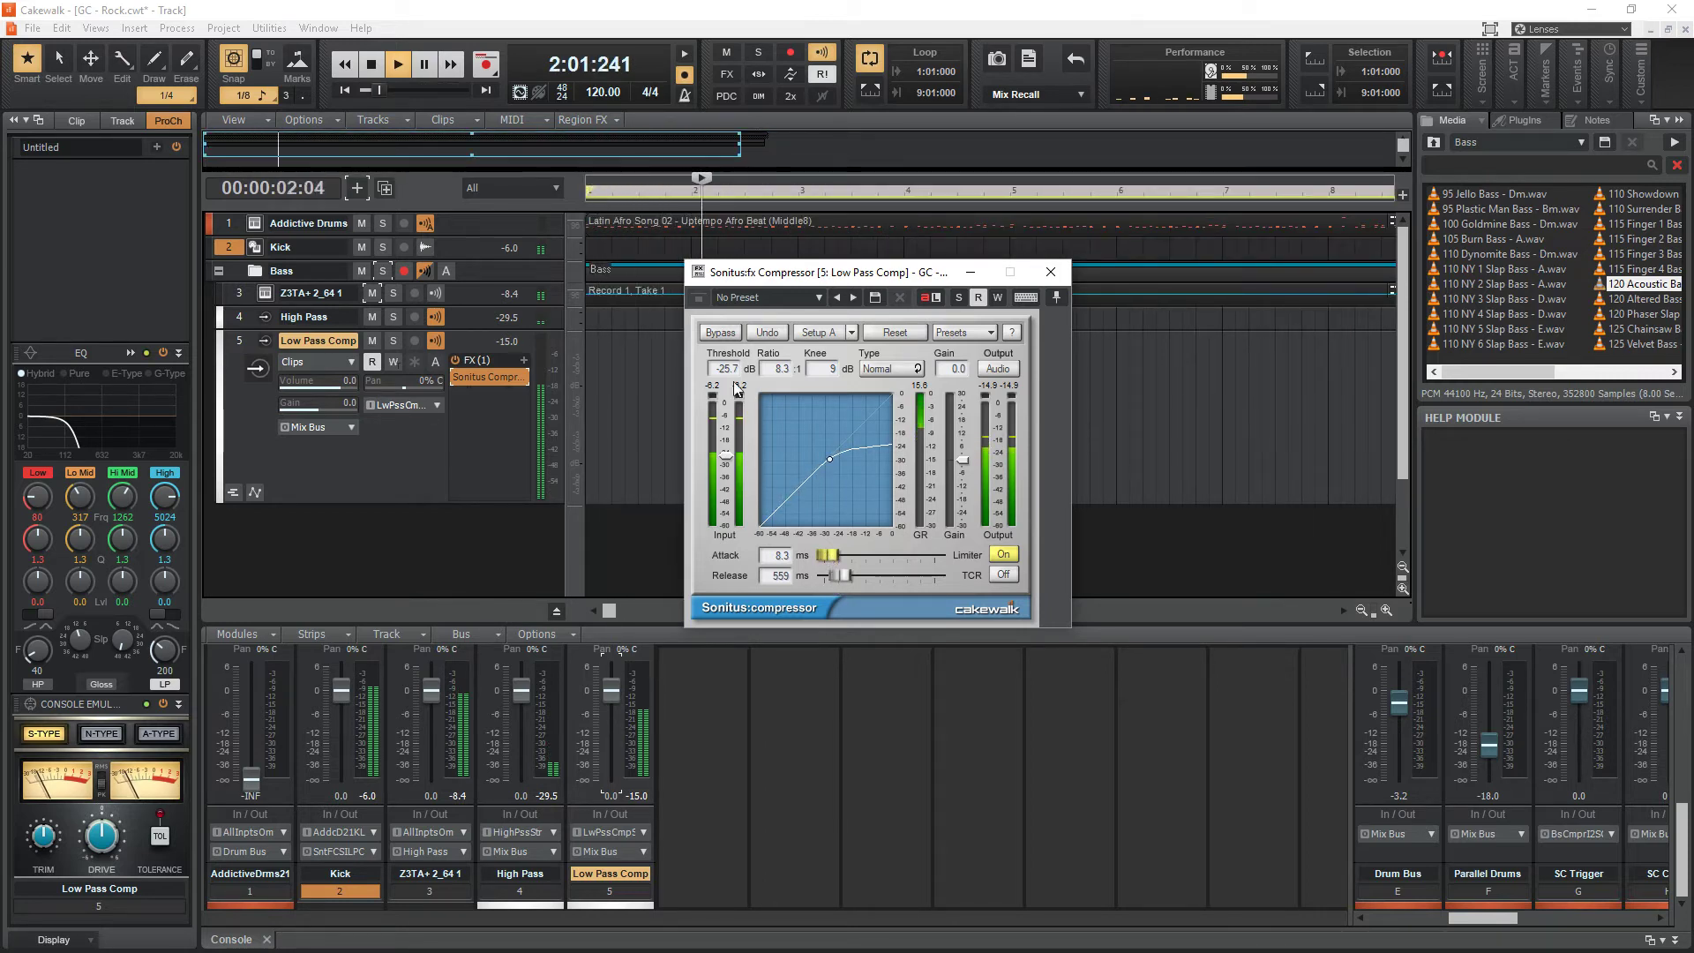
pyautogui.moveTo(729, 377); pyautogui.dragTo(724, 239)
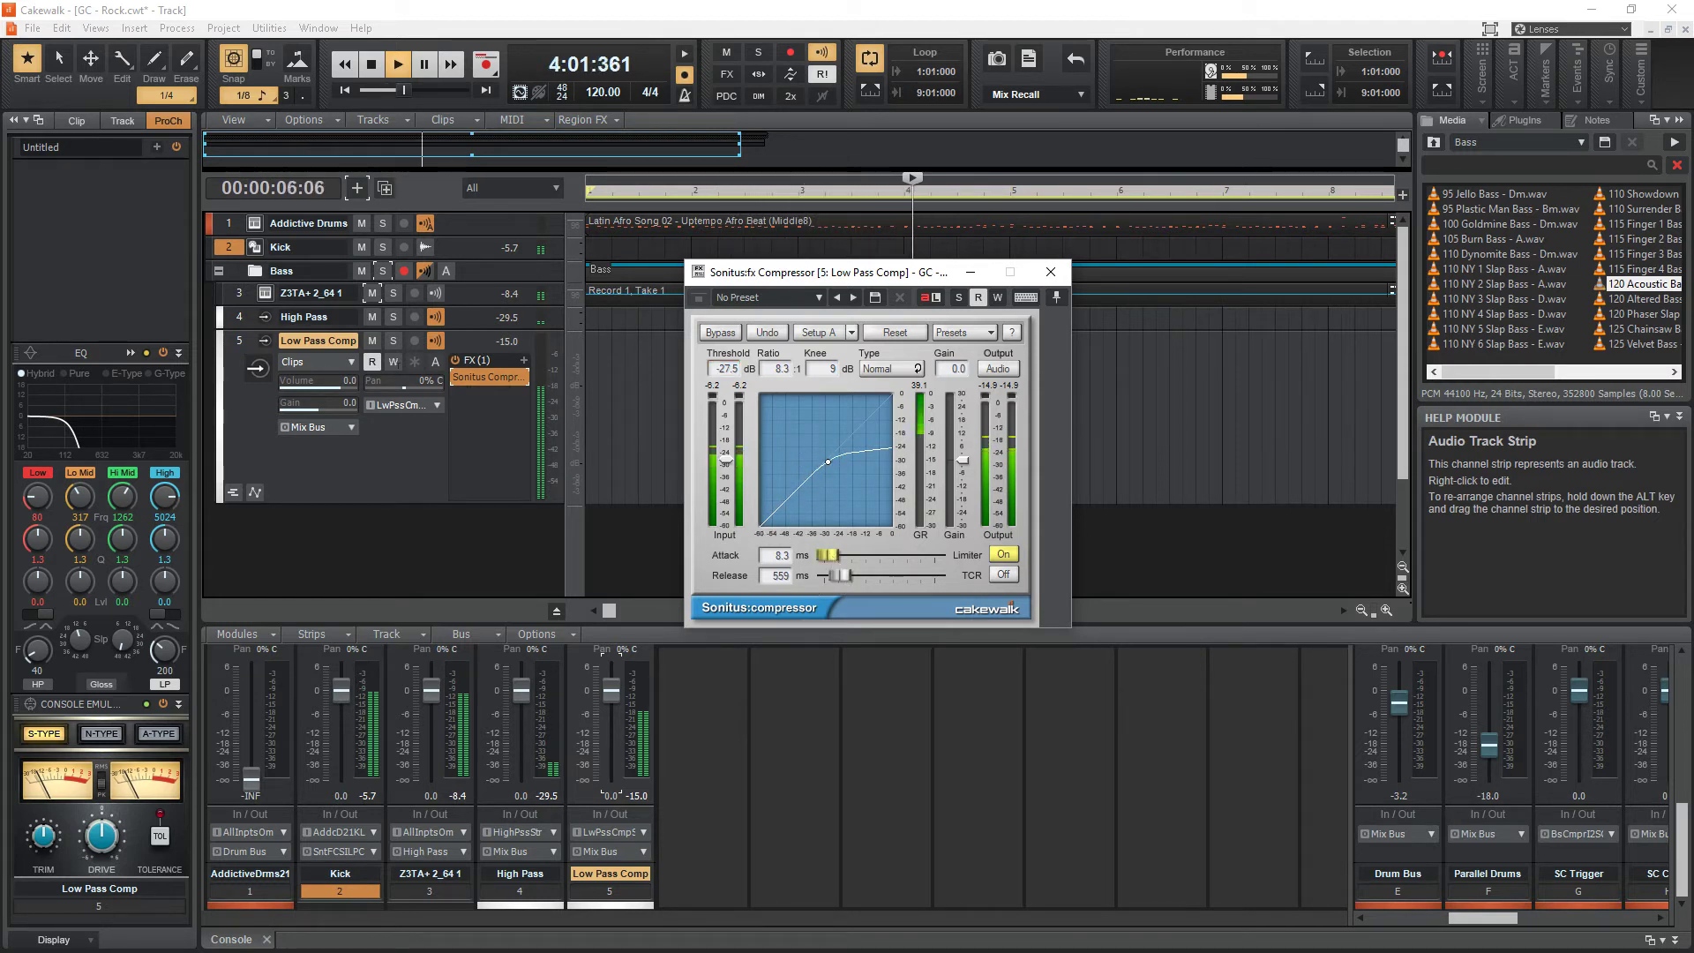
pyautogui.moveTo(827, 555); pyautogui.dragTo(831, 555)
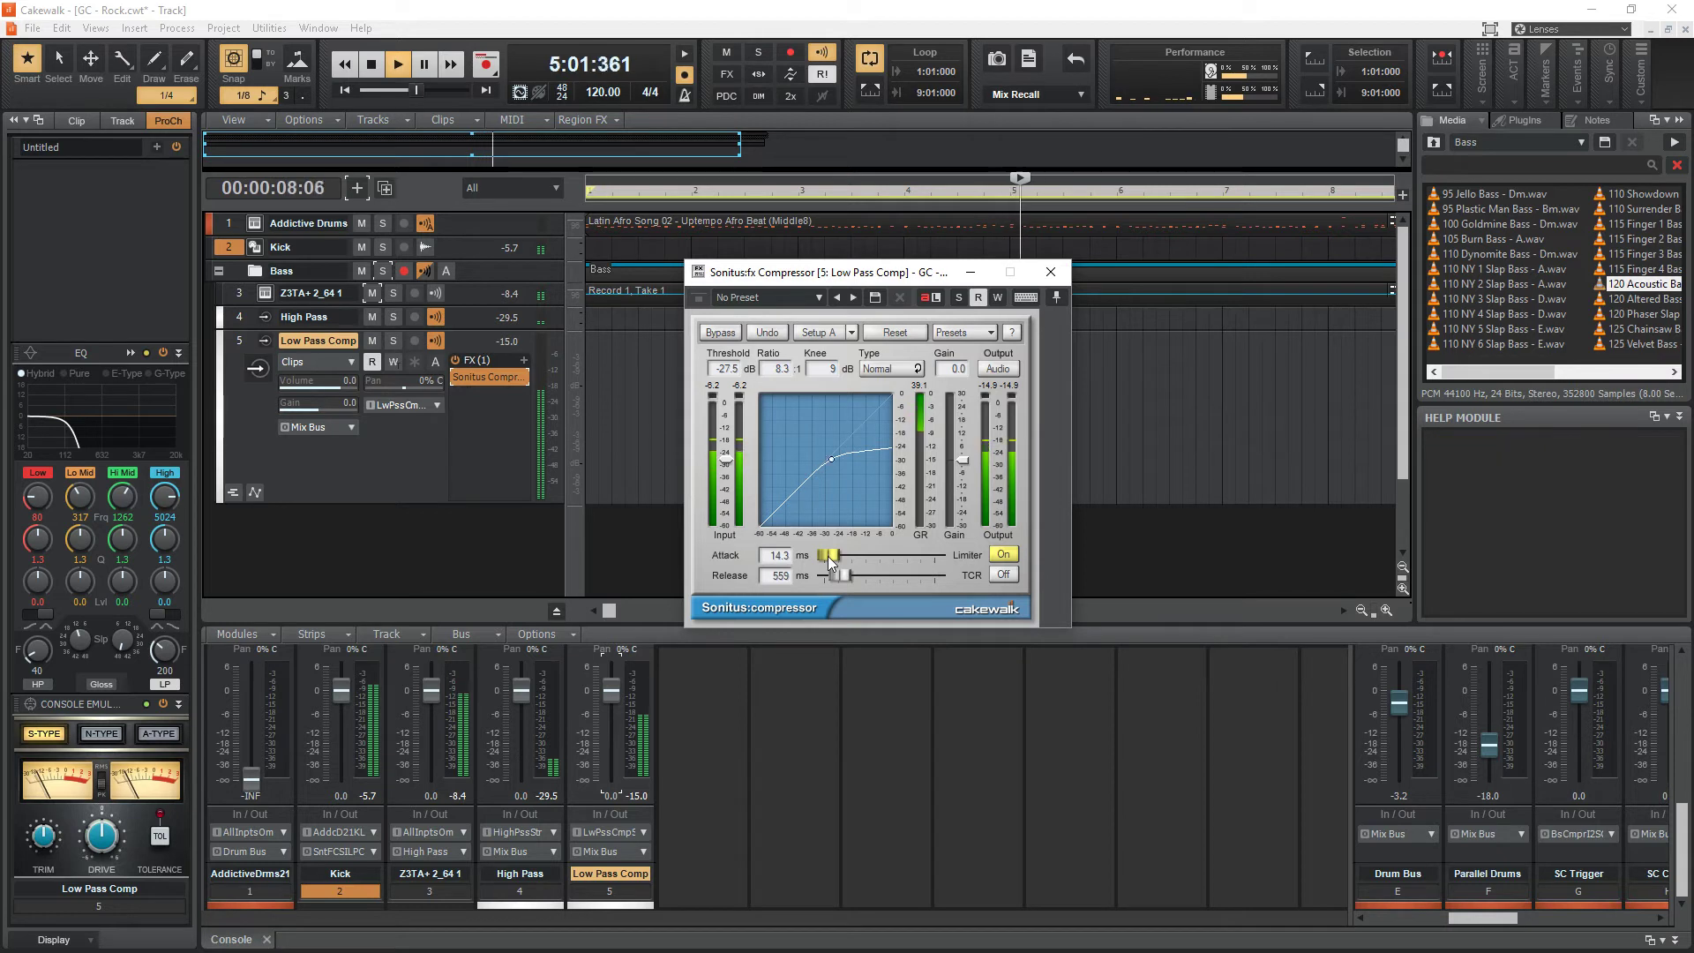
pyautogui.click(1051, 272)
# - Add the 120 Acoustic Bass loop from the Media browser as a new track starting at bar 1
pyautogui.press('space')
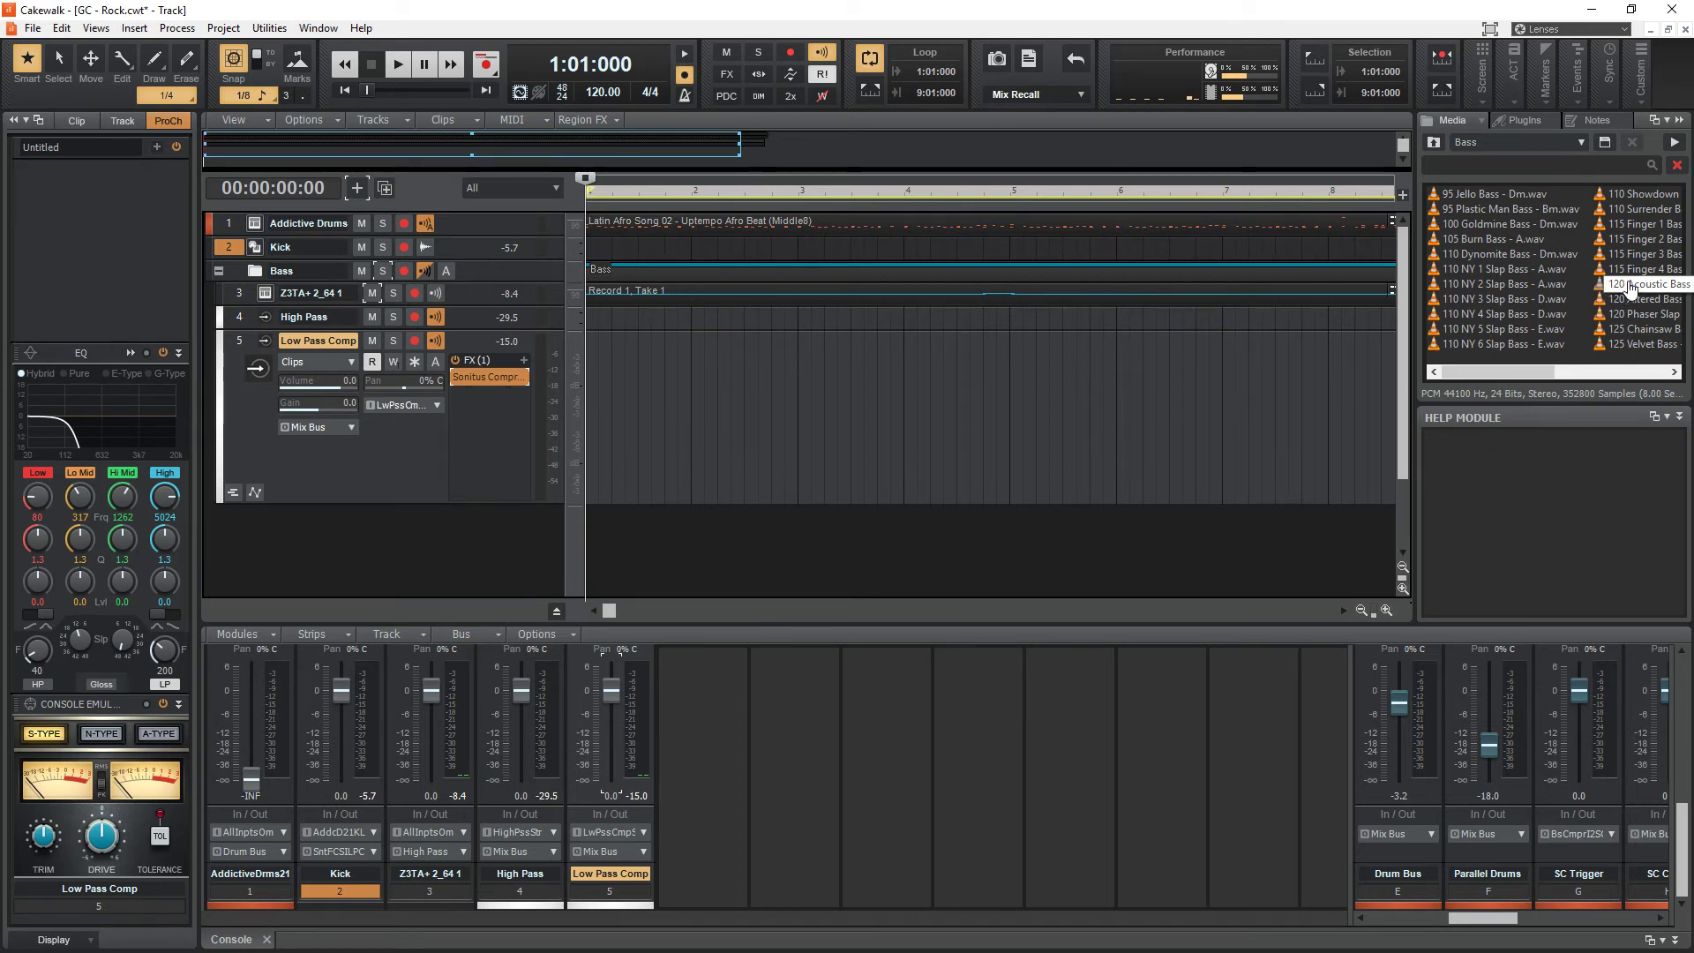
pyautogui.moveTo(1631, 287); pyautogui.dragTo(600, 553)
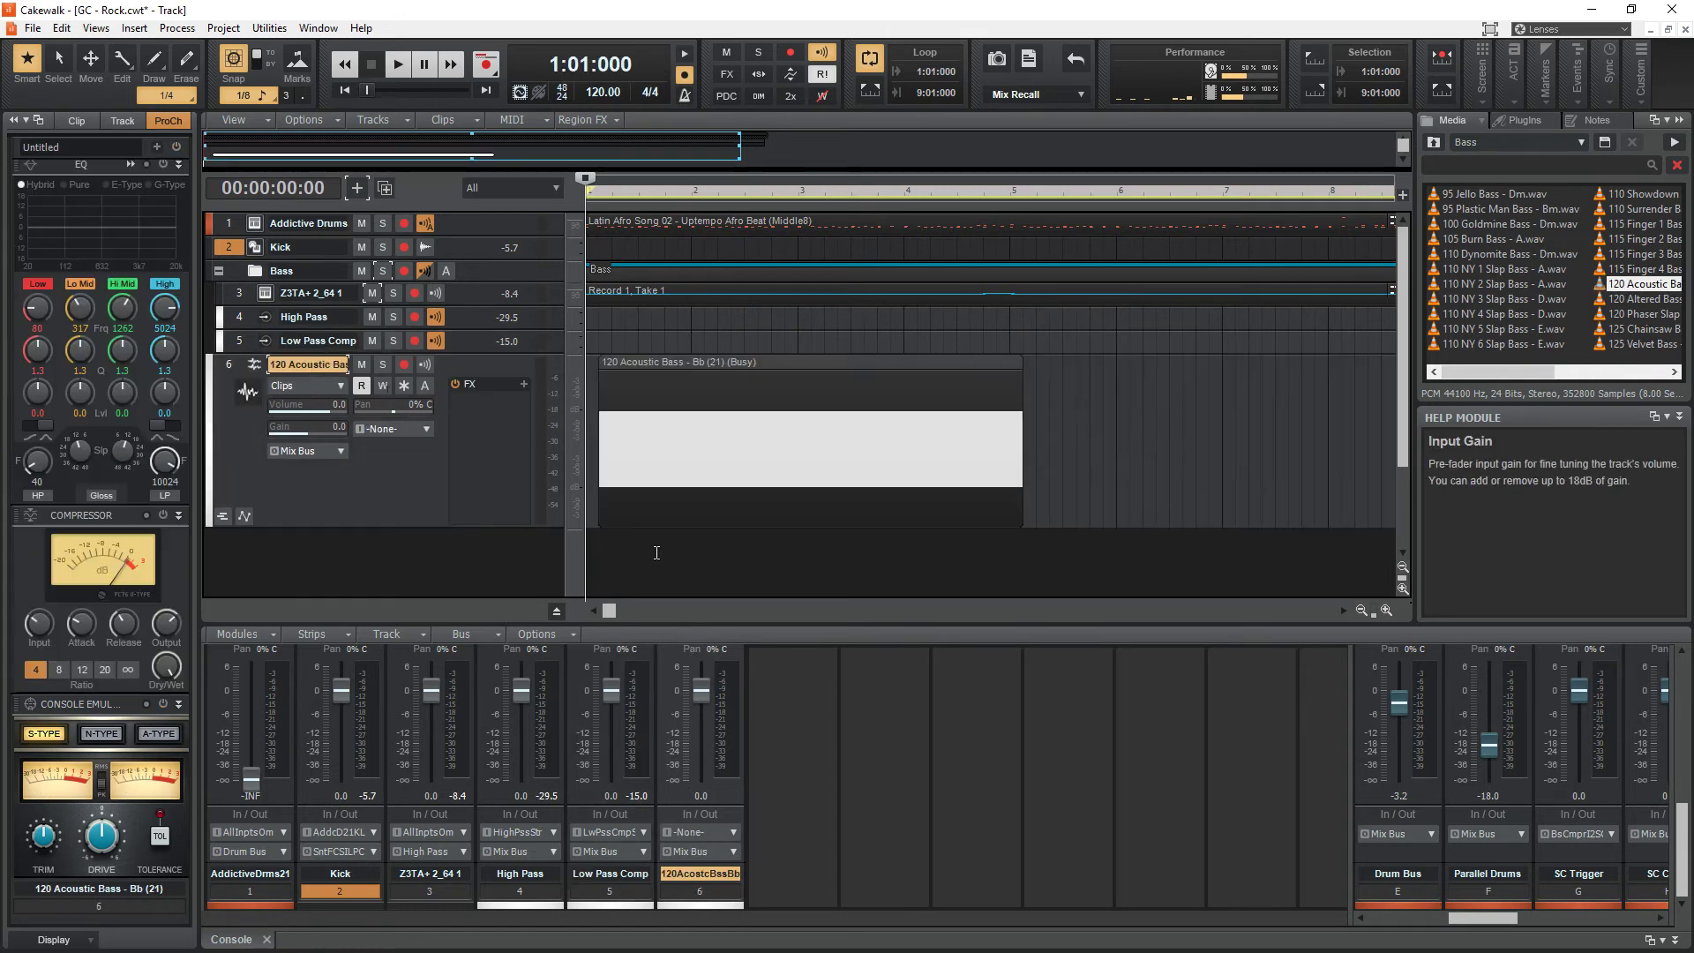
pyautogui.moveTo(782, 367); pyautogui.dragTo(769, 366)
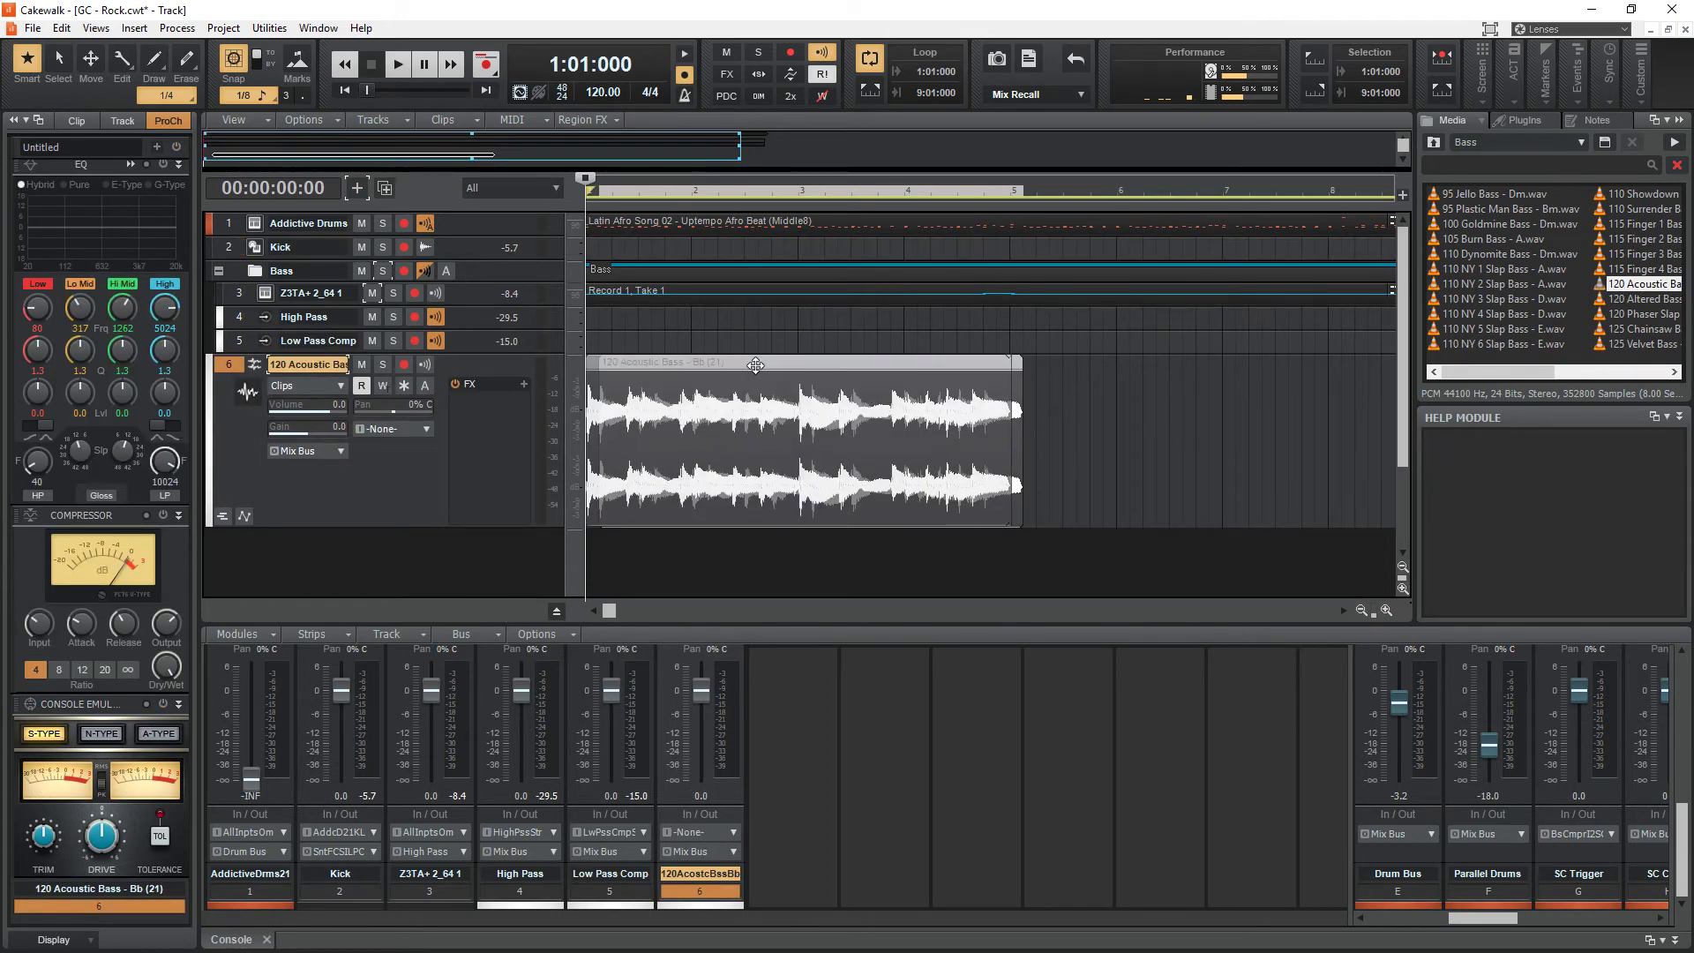
# - Solo and audition the acoustic bass loop, then move its track above High Pass
pyautogui.click(382, 365)
pyautogui.press('space')
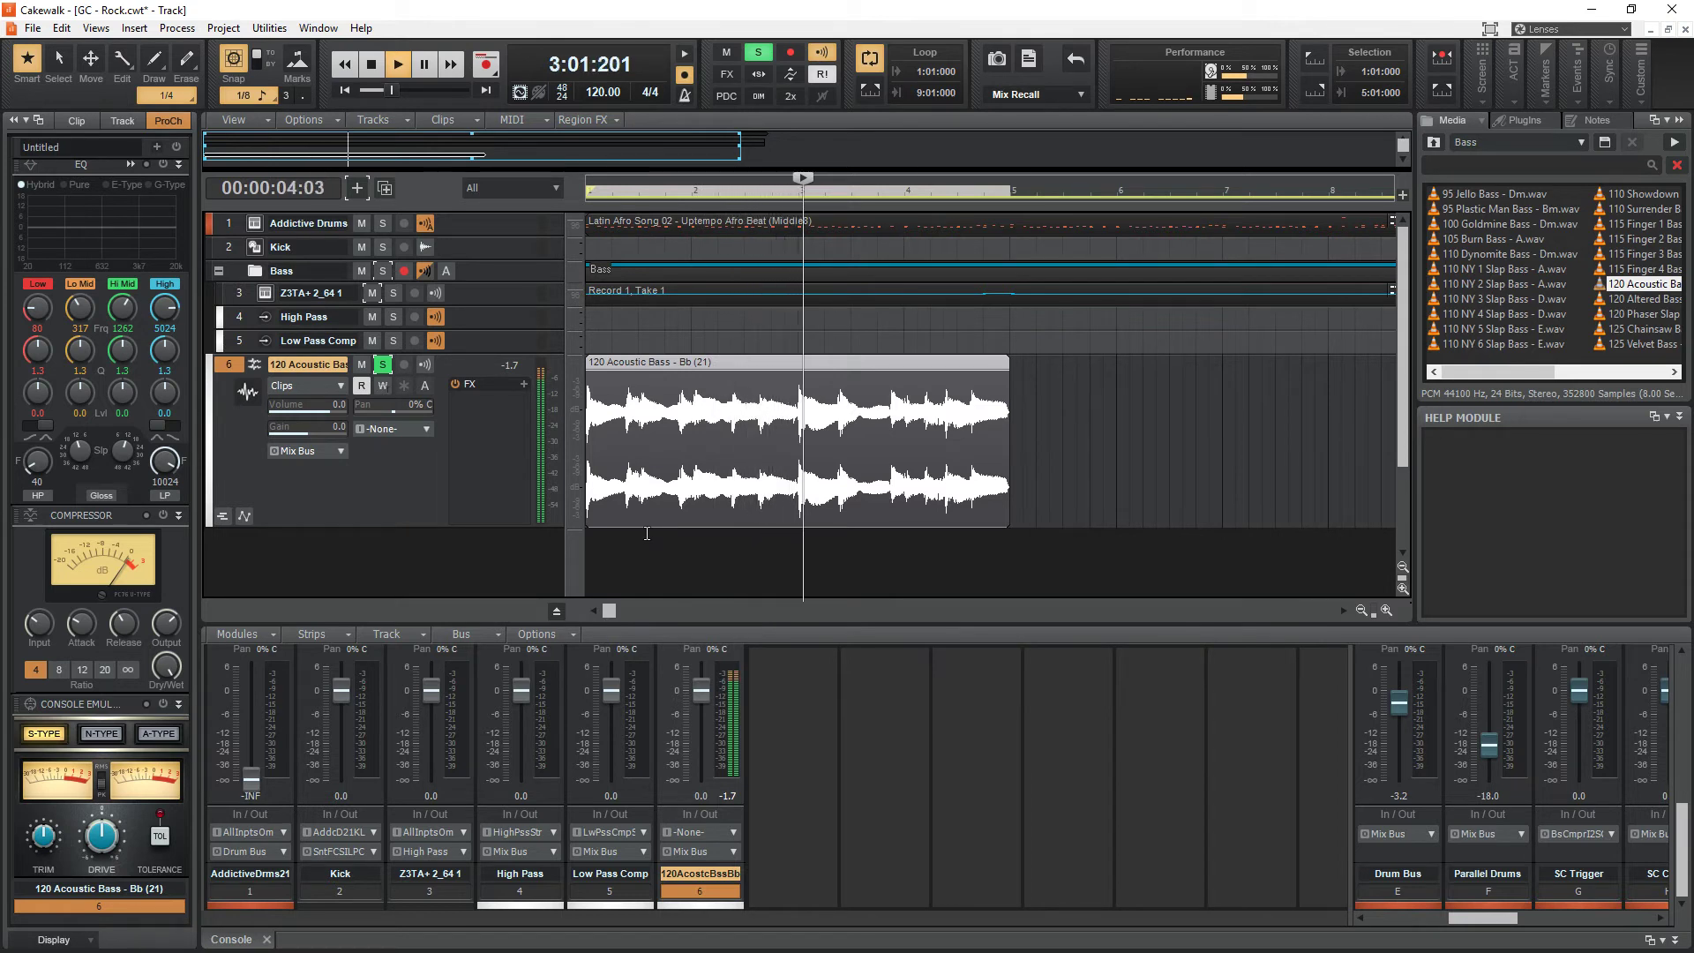
pyautogui.press('space')
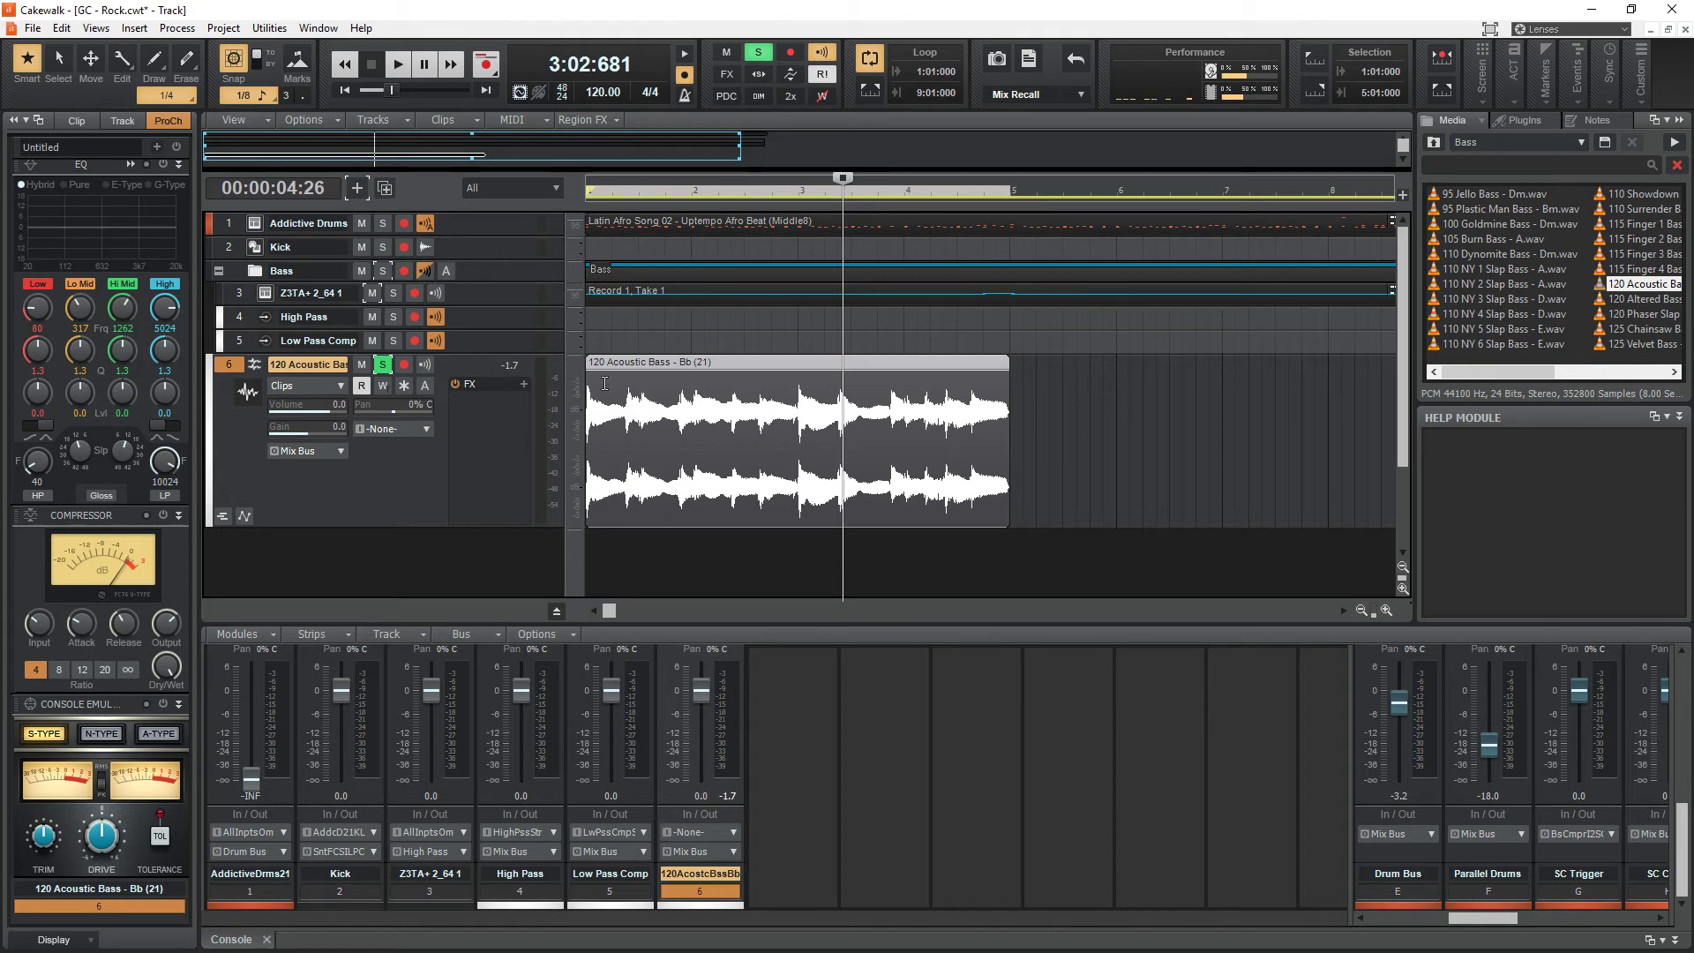
pyautogui.click(386, 365)
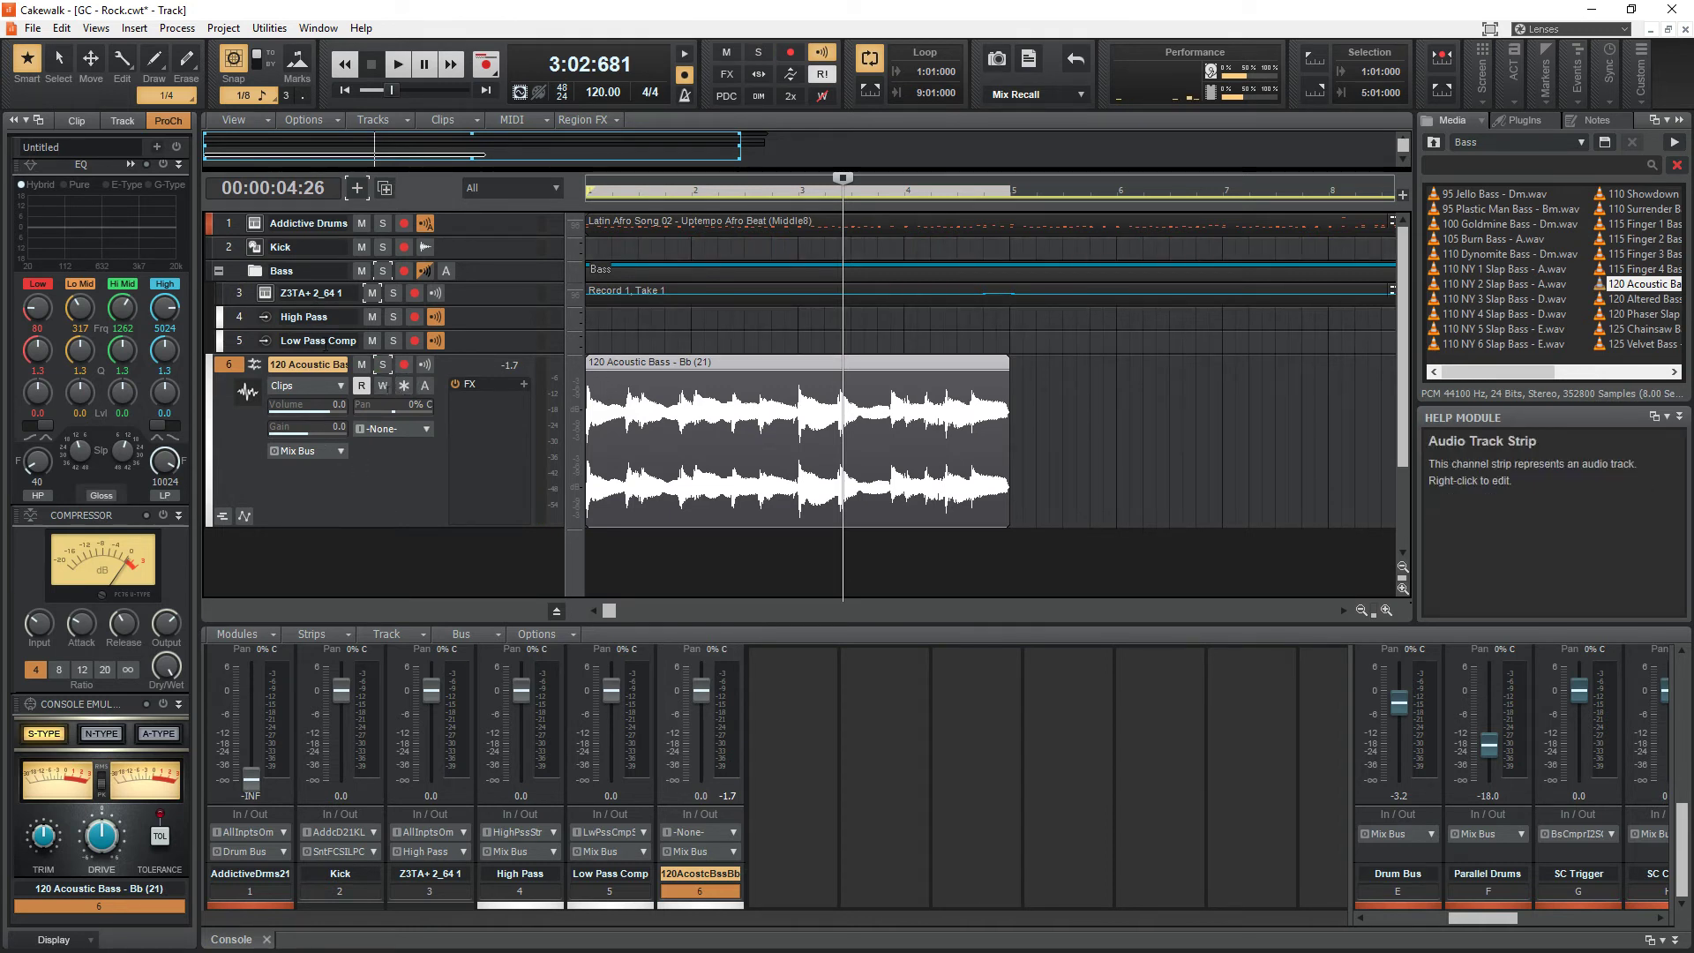
pyautogui.moveTo(455, 366); pyautogui.dragTo(445, 324)
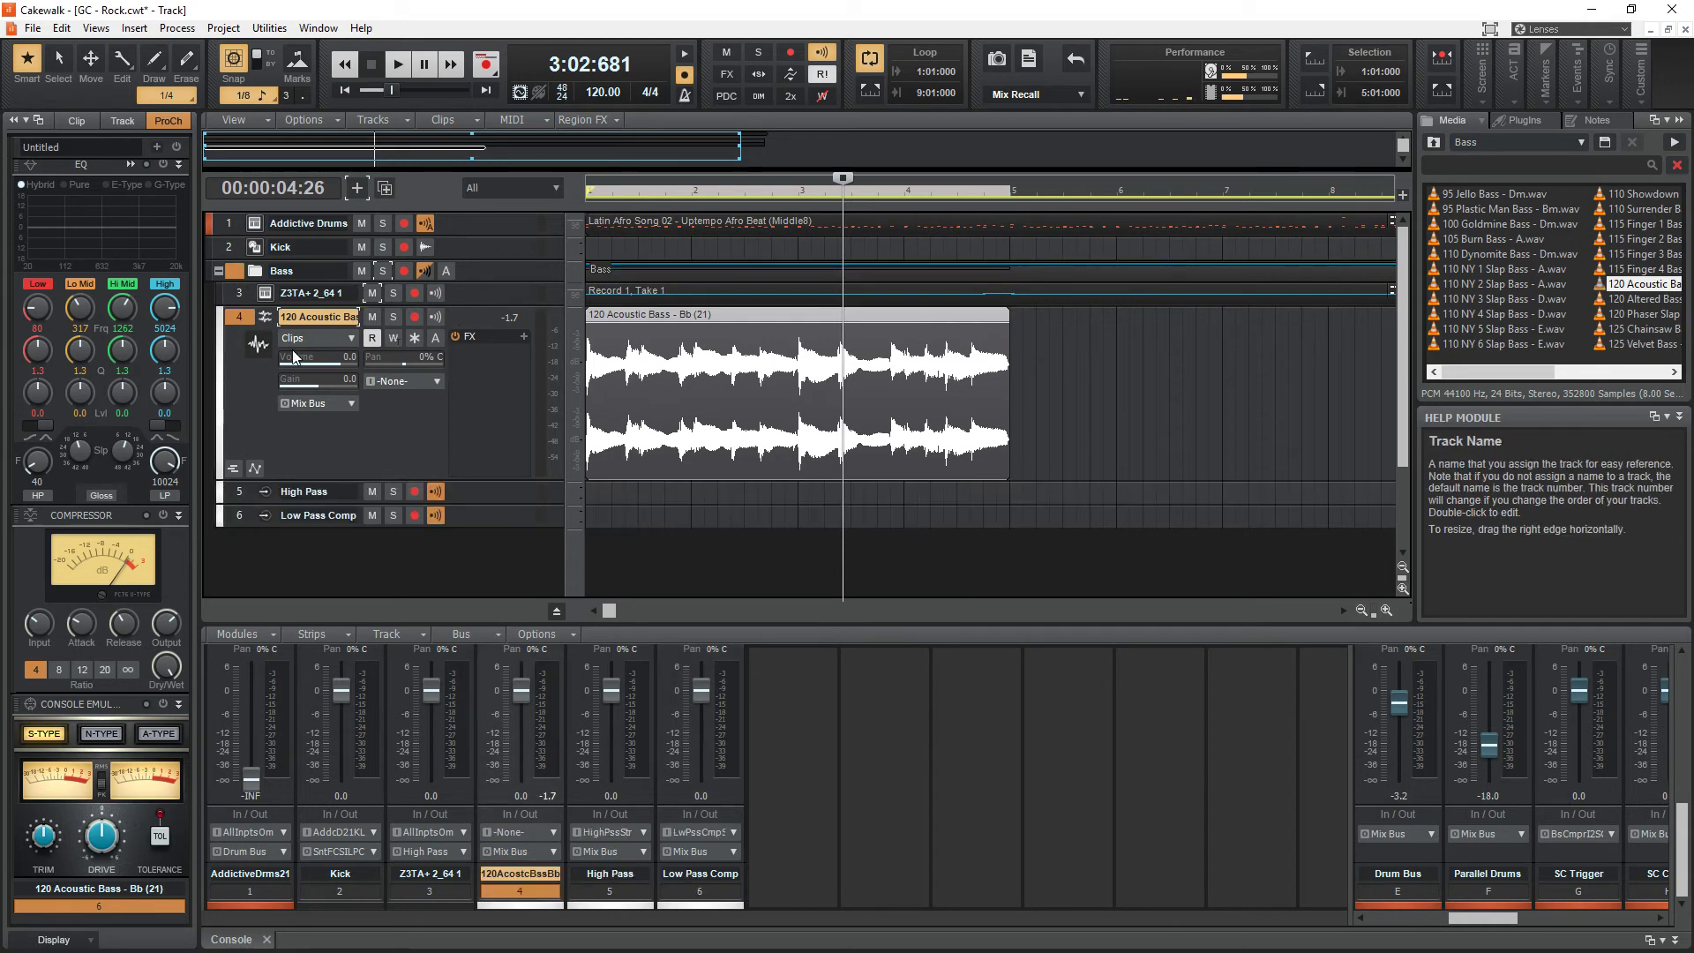
# - Route the 120 Acoustic Bass output to High Pass and add a send to Low Pass Comp
pyautogui.click(350, 403)
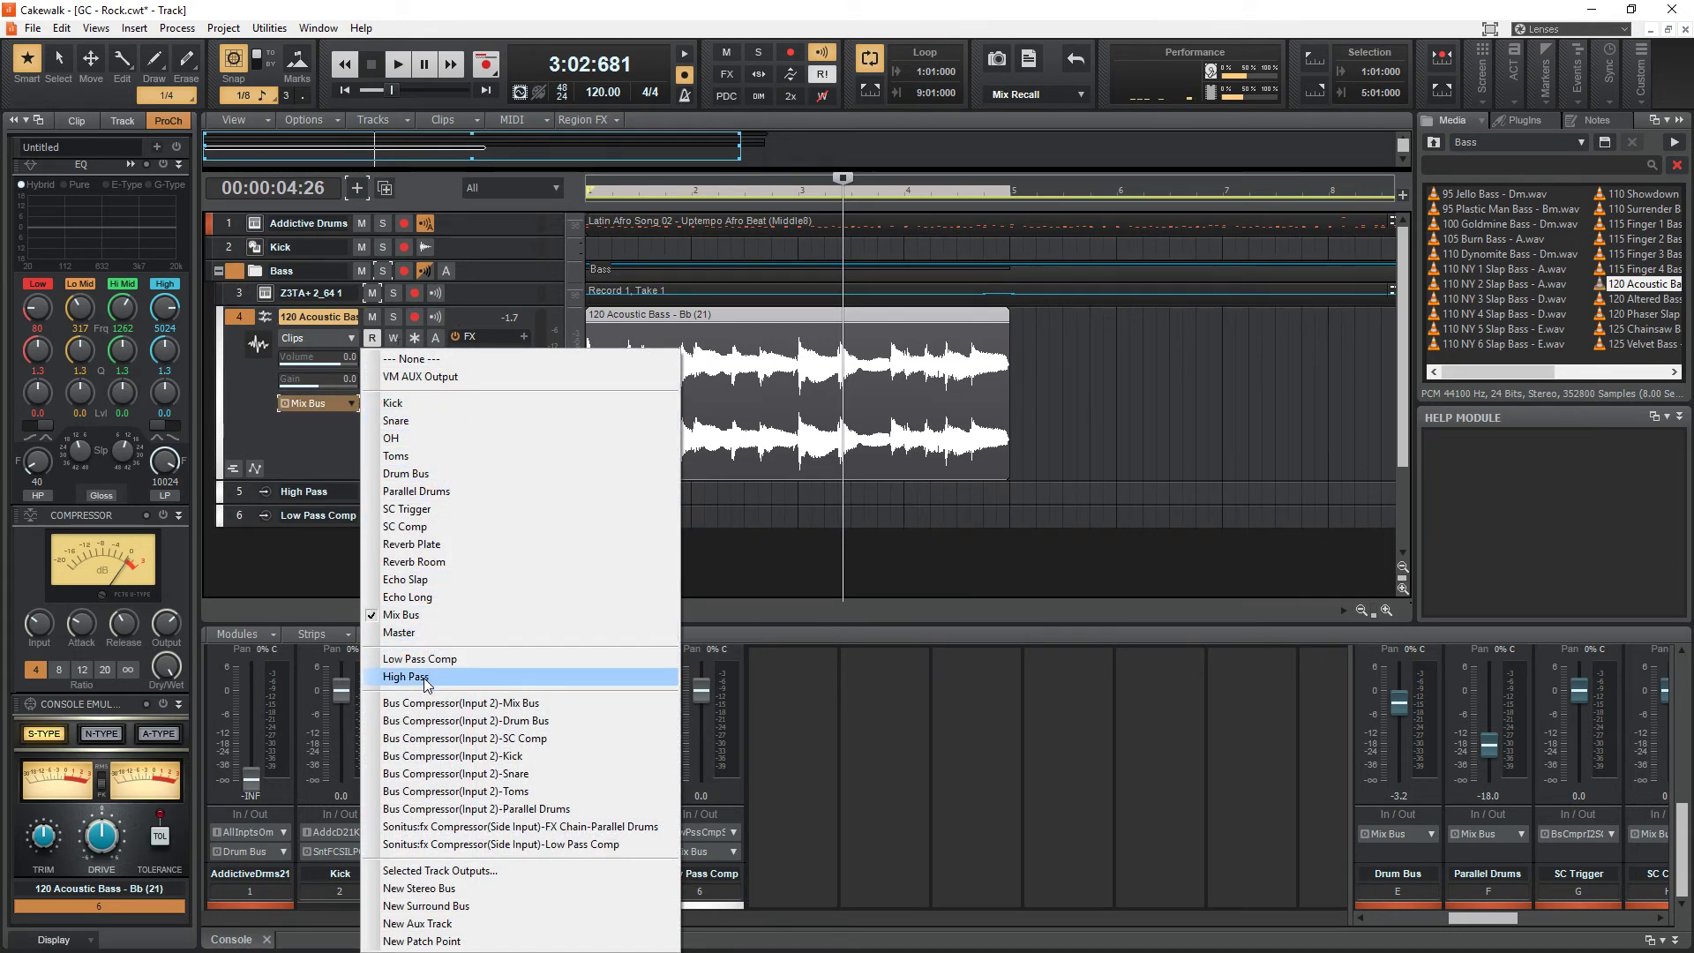
pyautogui.click(426, 682)
pyautogui.rightClick(348, 450)
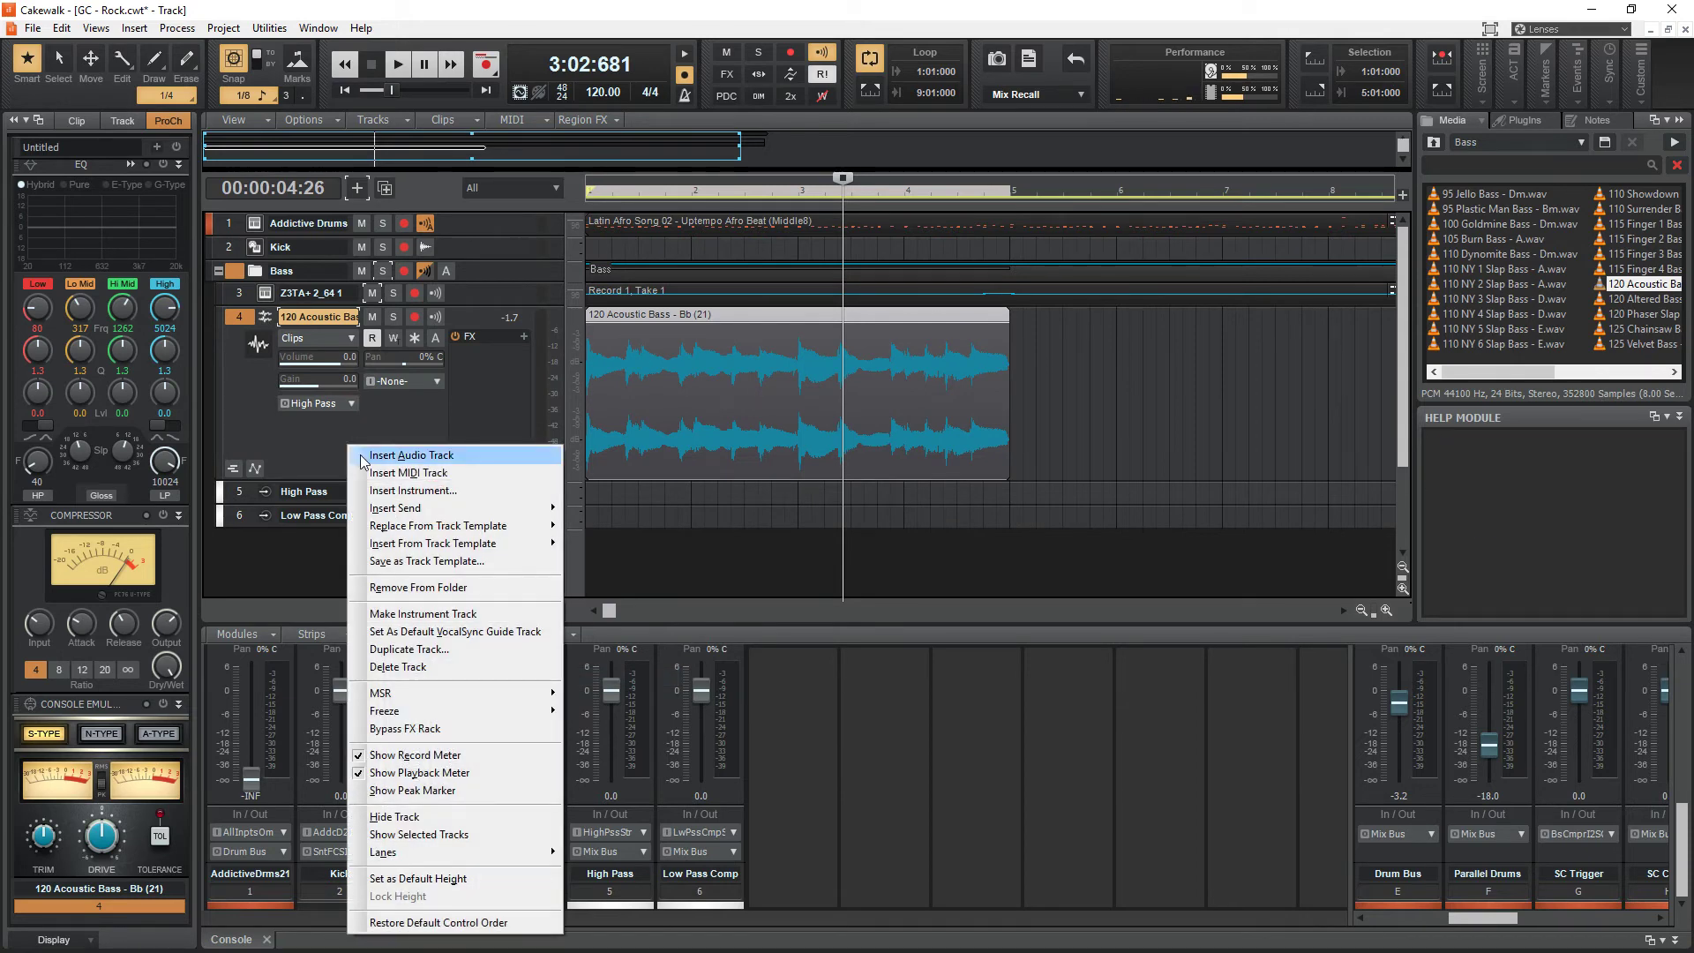
pyautogui.moveTo(559, 513)
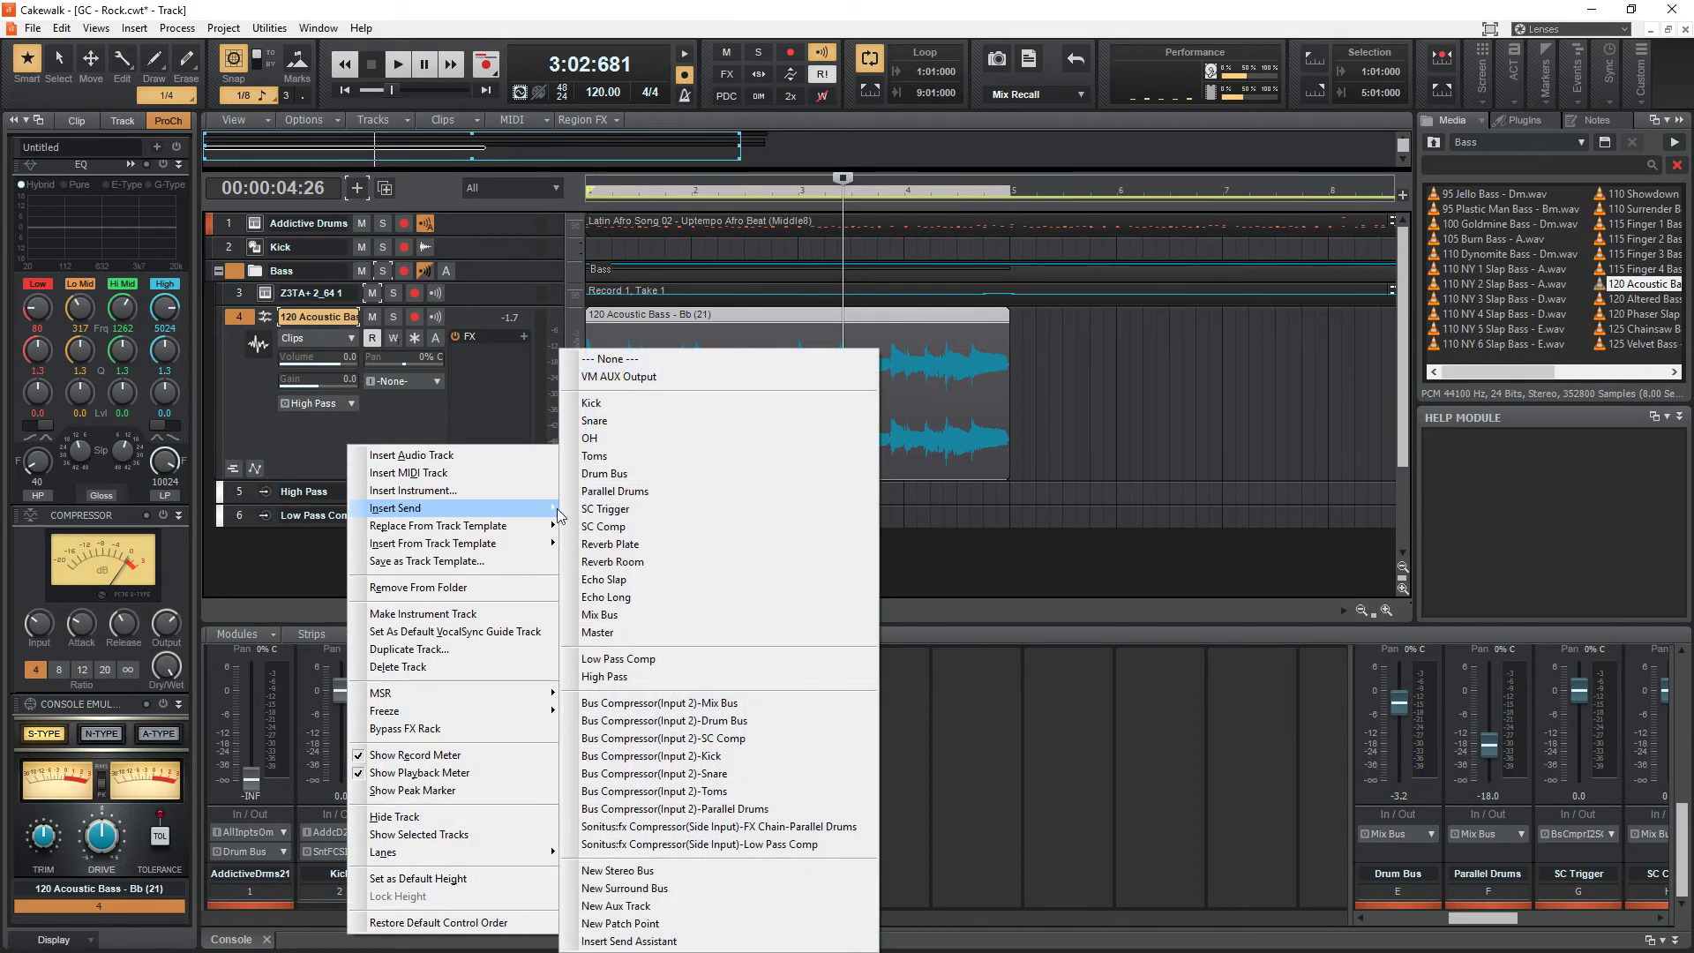
pyautogui.click(617, 658)
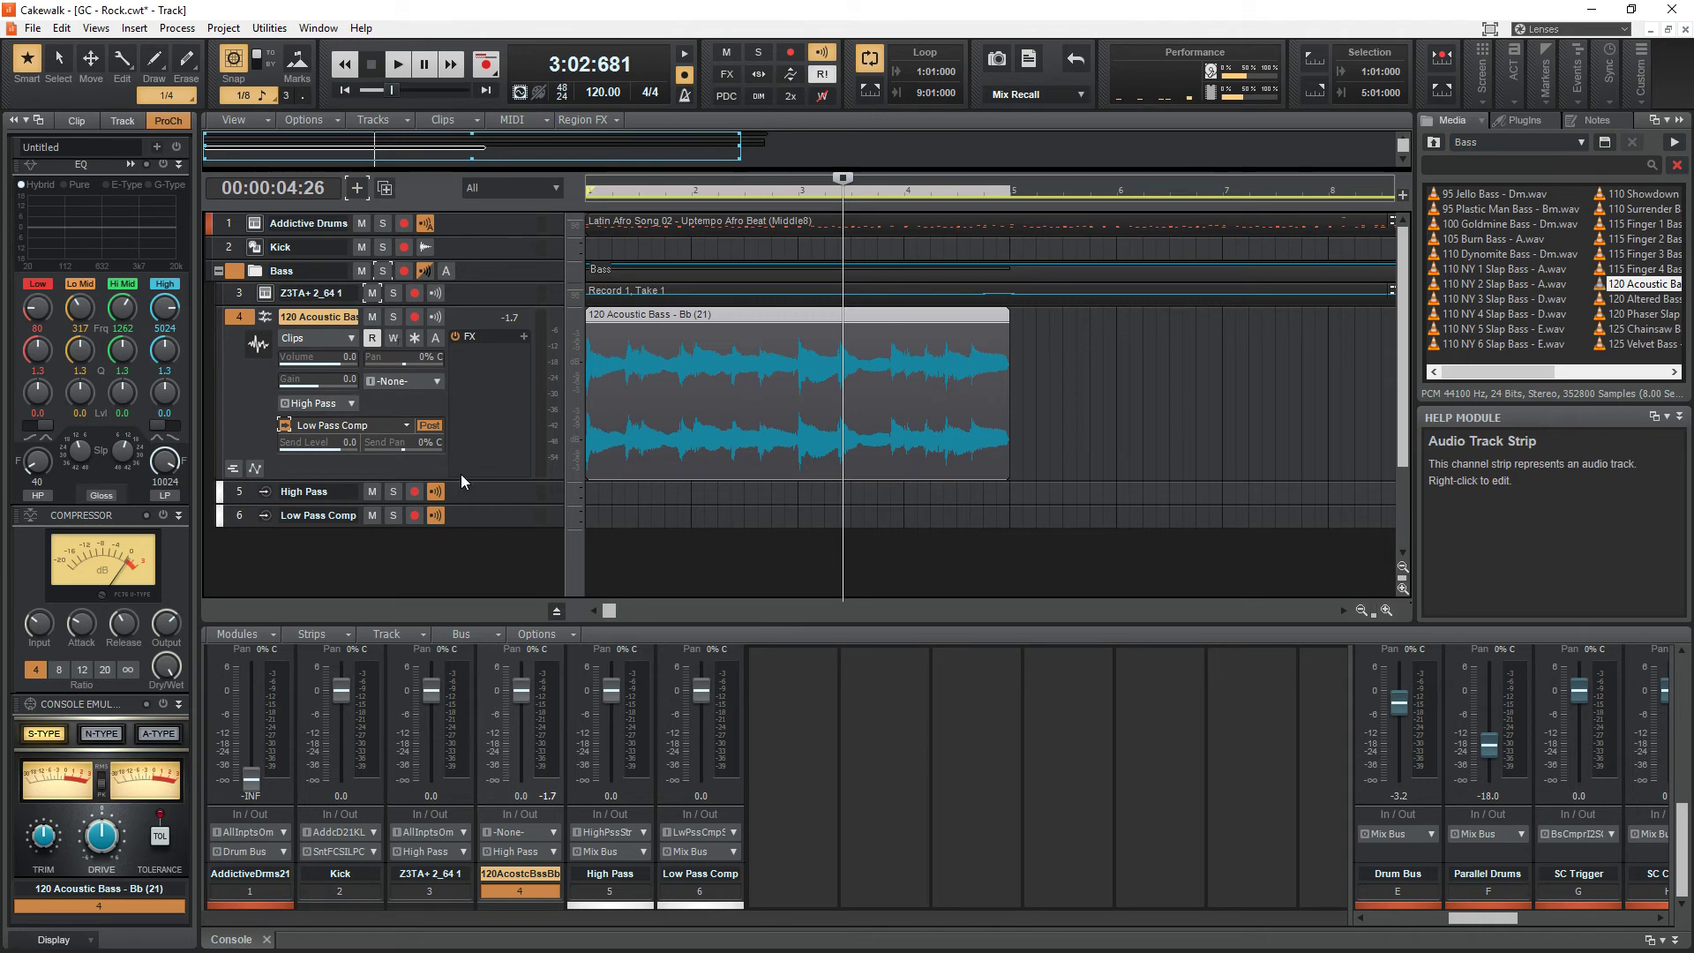
# - Mute the Z3TA+ synth track and play the project from the start
pyautogui.click(373, 292)
pyautogui.press('w')
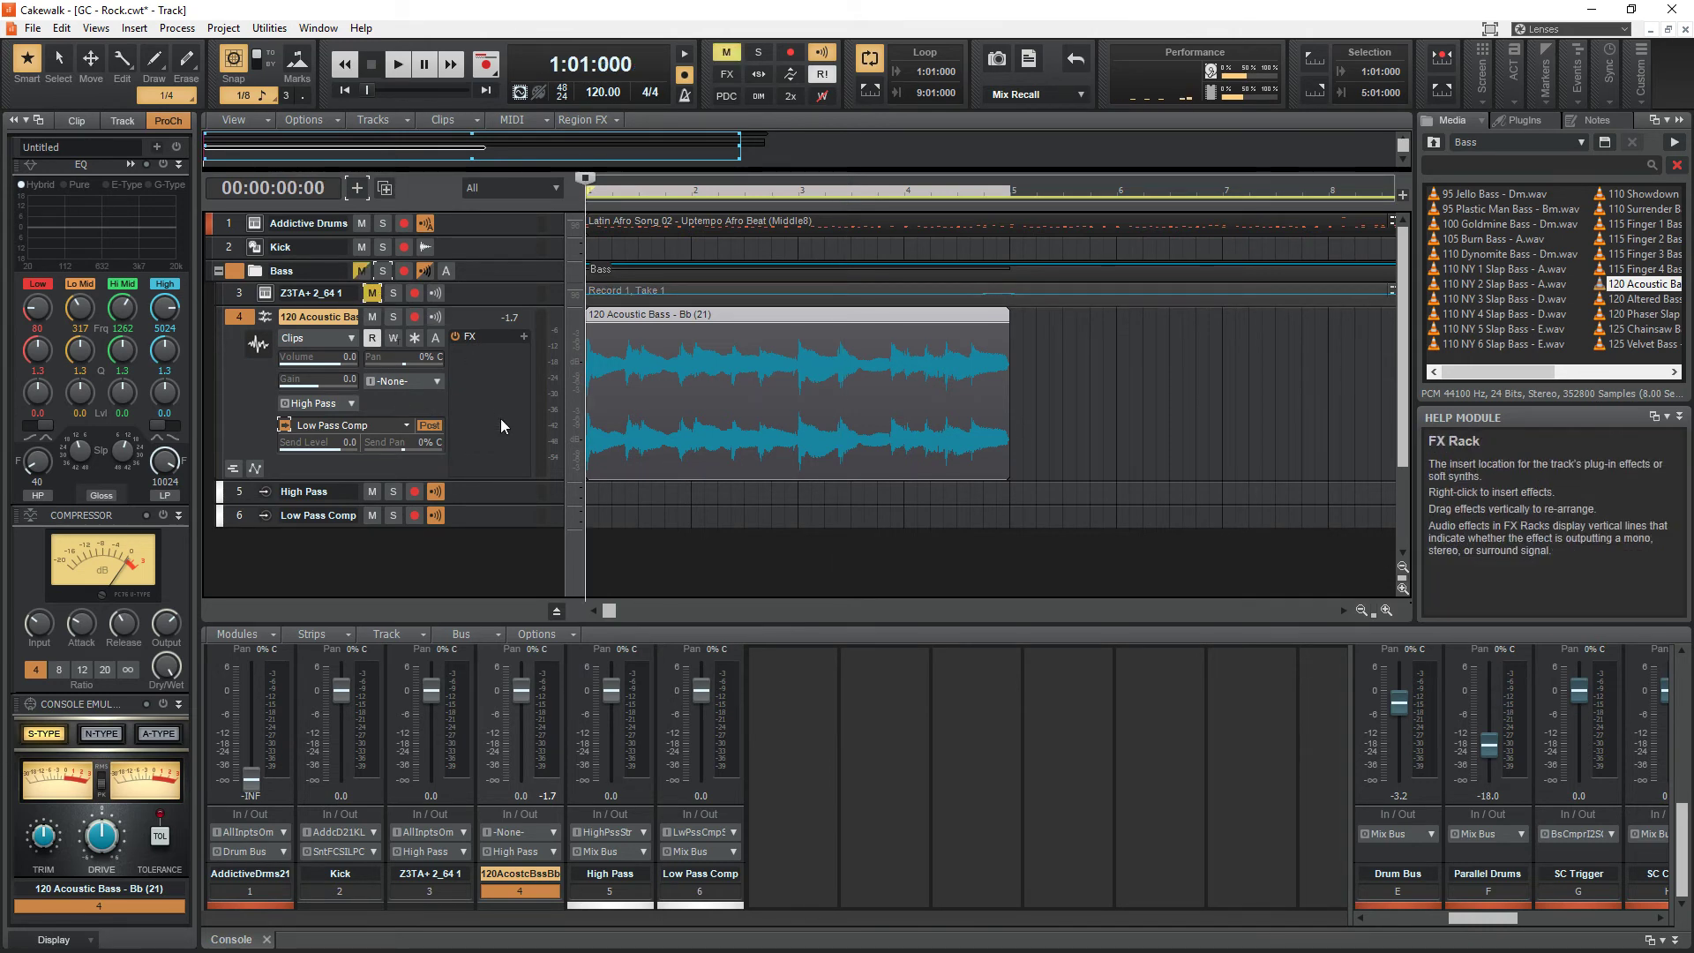
pyautogui.press('space')
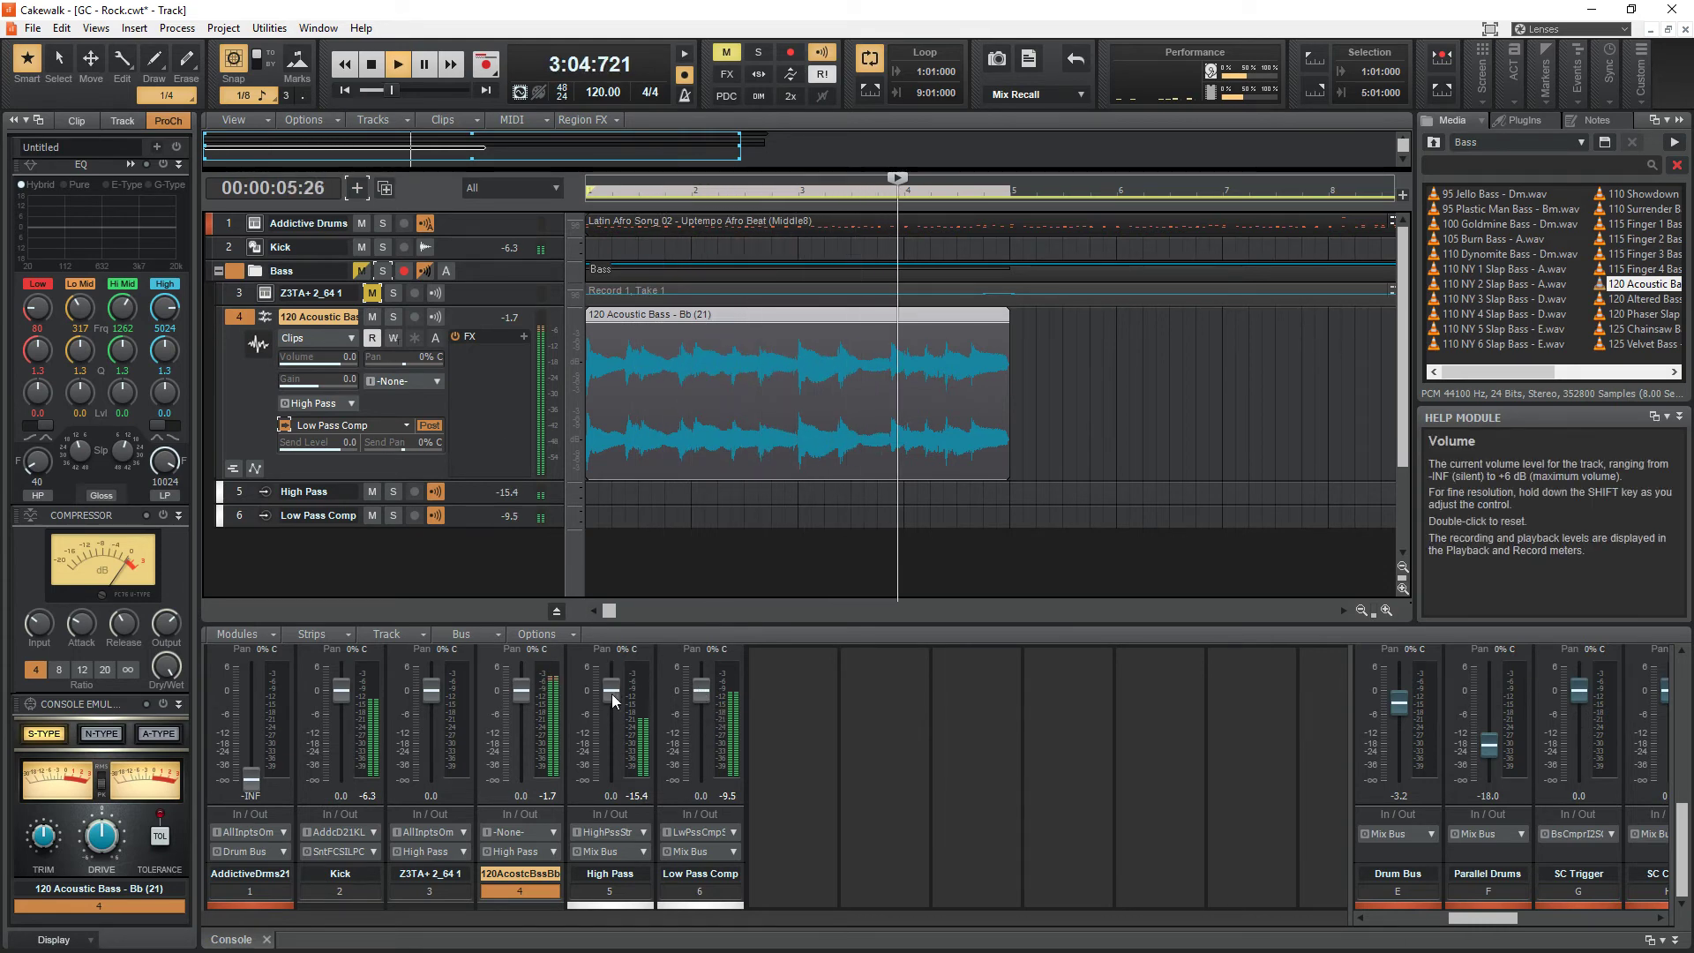
# - Audition the mix with the High Pass aux pulled down, then reset it to 0 dB
pyautogui.moveTo(611, 687); pyautogui.dragTo(612, 778)
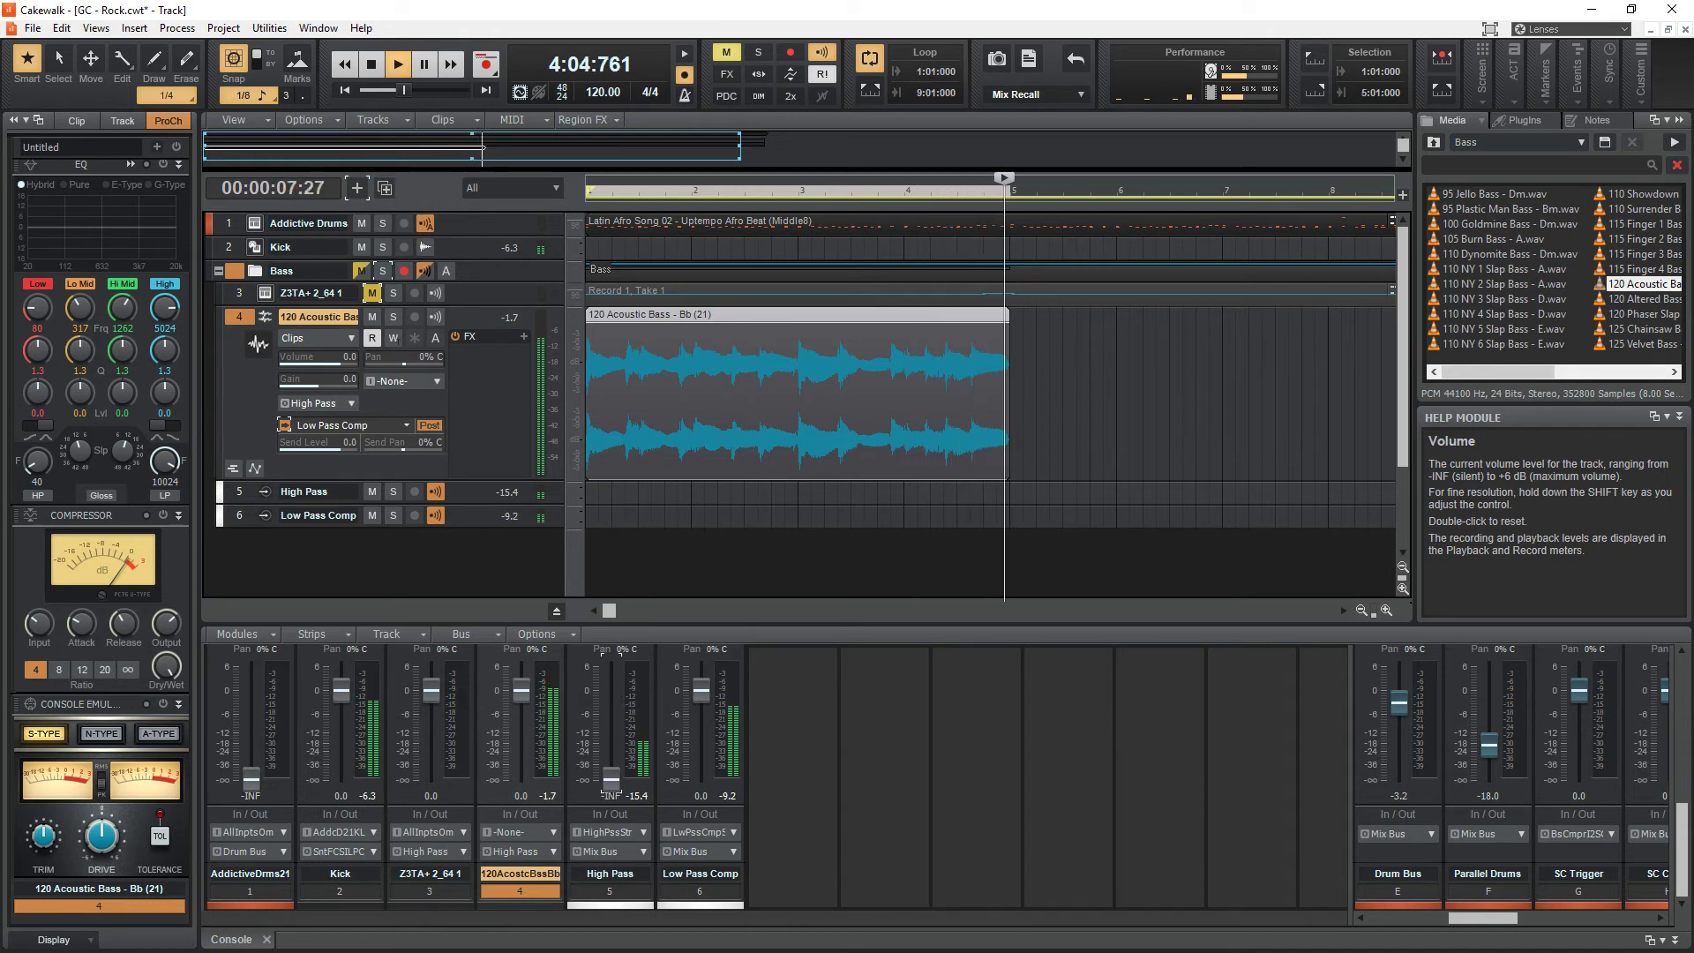
pyautogui.press('w')
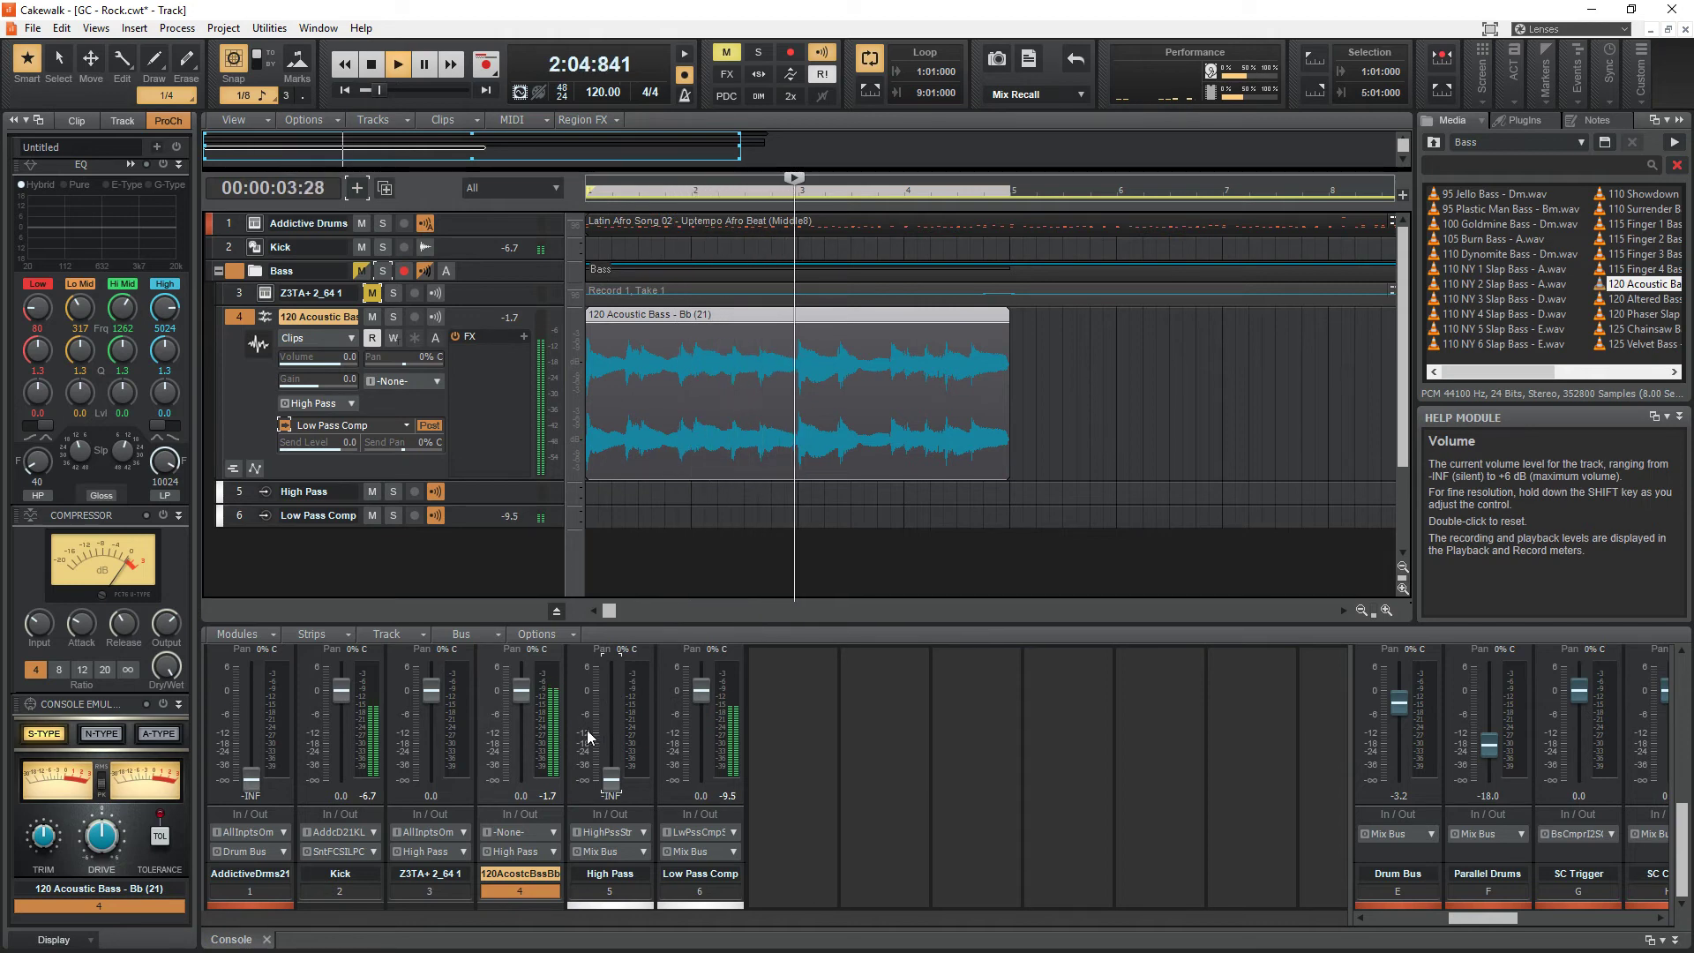
pyautogui.doubleClick(611, 779)
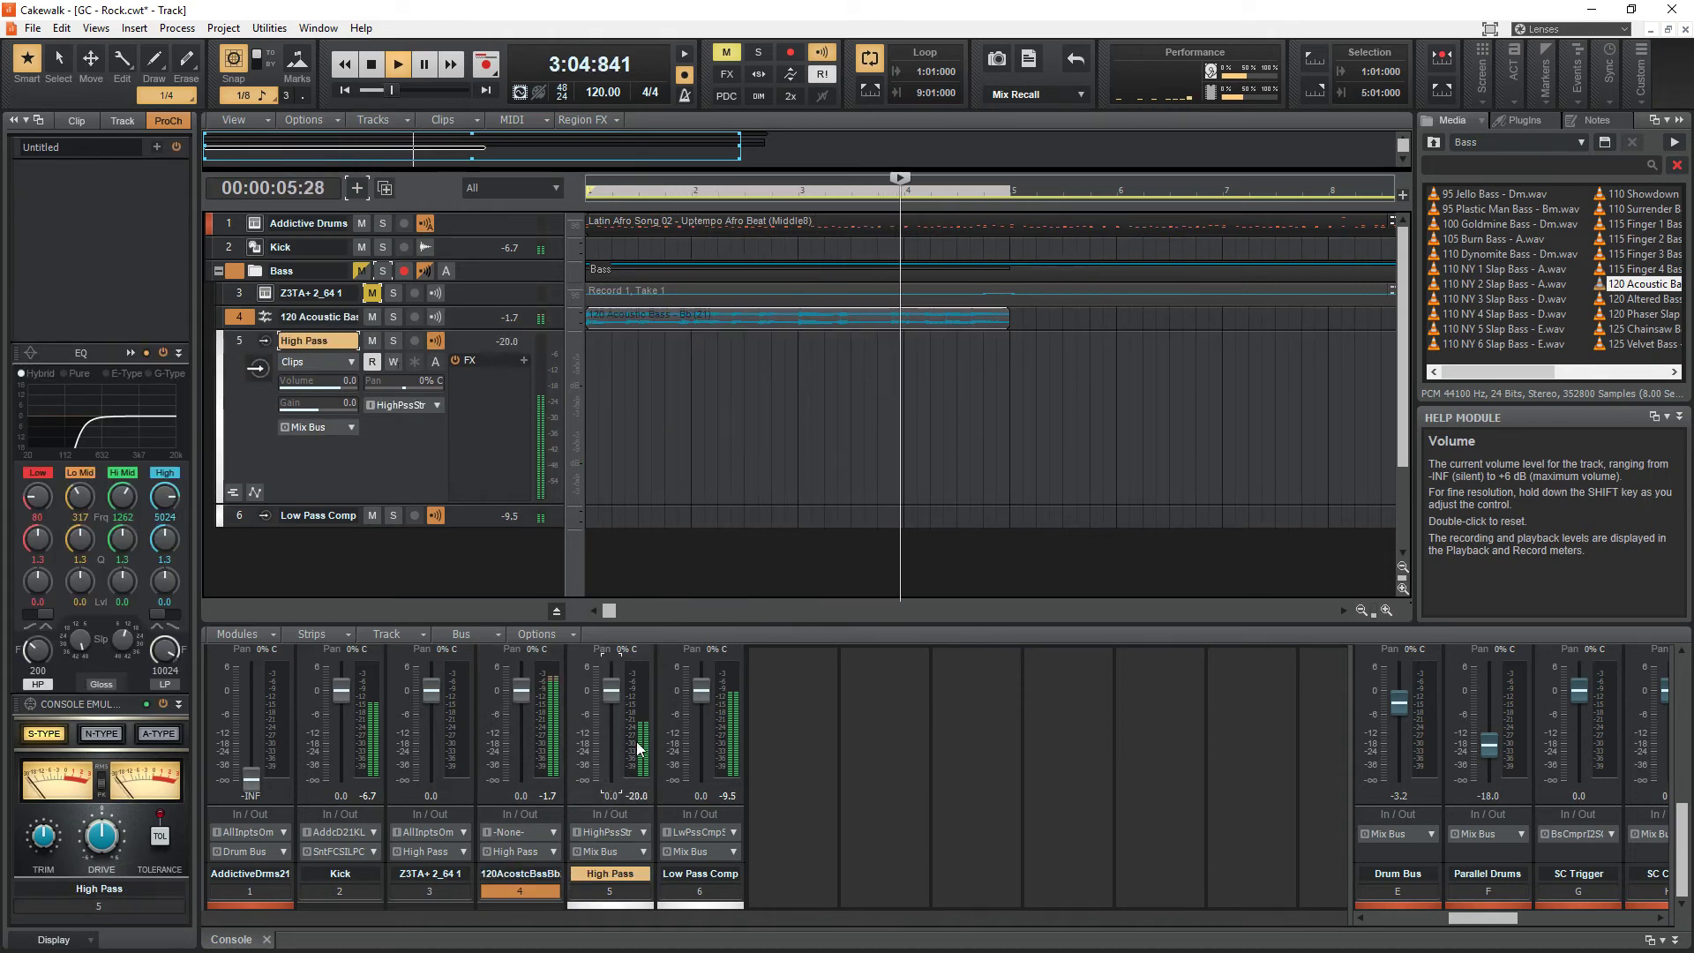
# - Audition the mix with Low Pass Comp silenced, then reset its level to 0 dB
pyautogui.moveTo(700, 690); pyautogui.dragTo(701, 779)
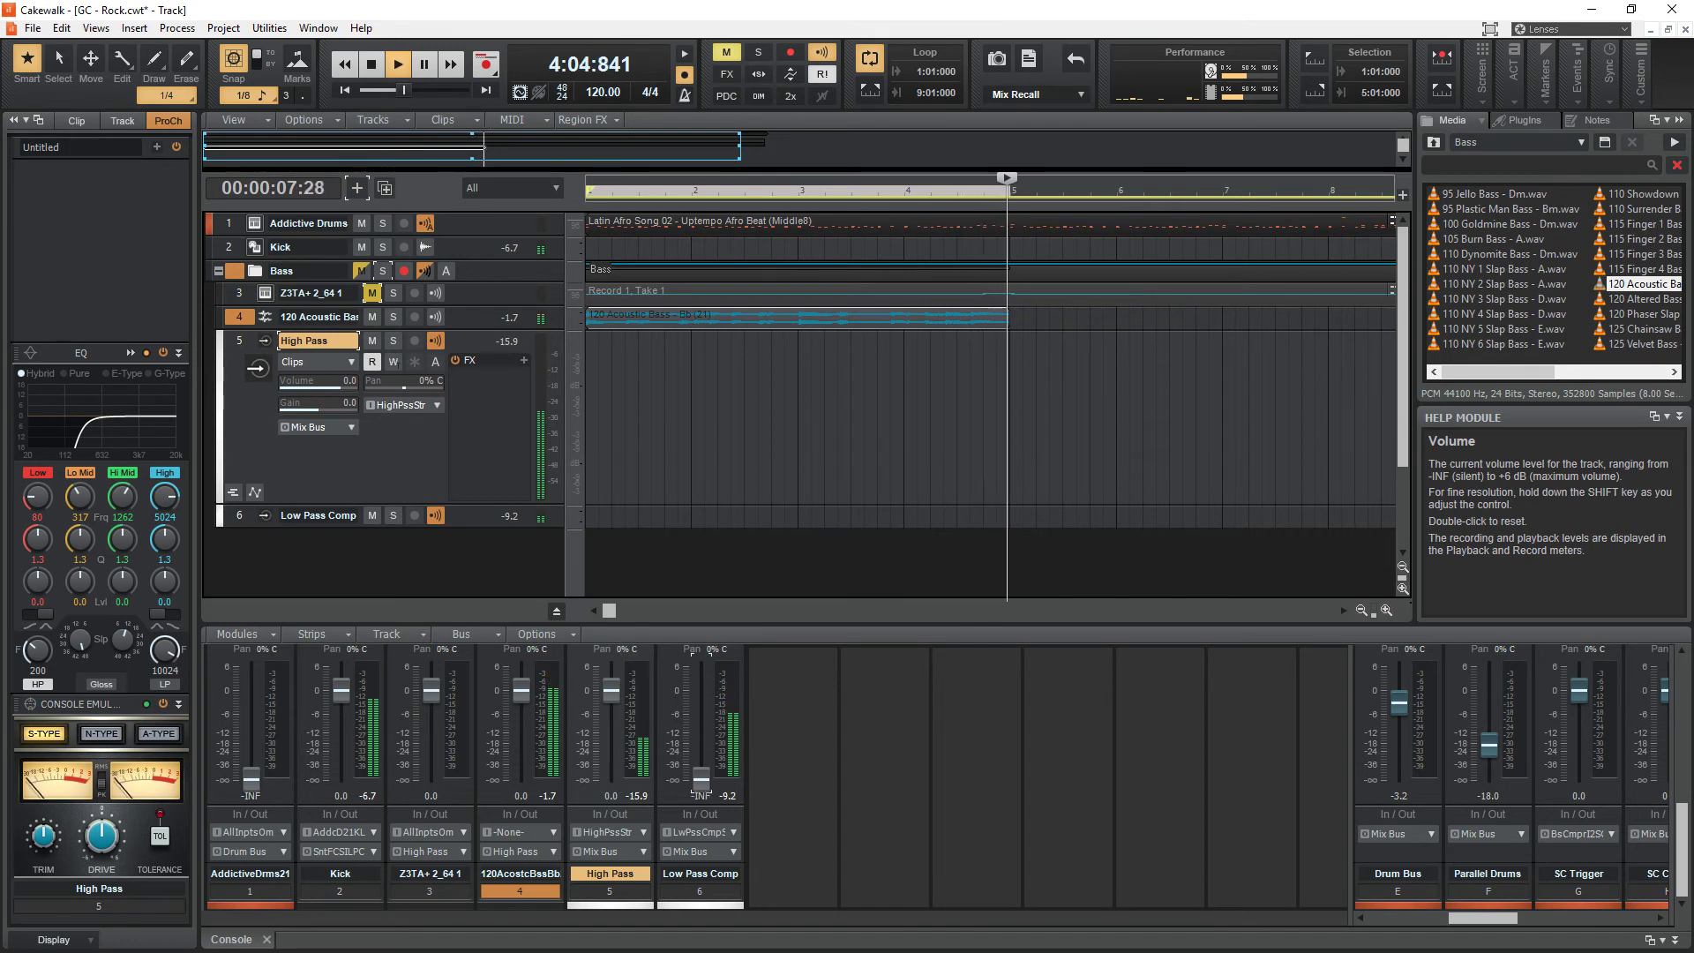
pyautogui.press('w')
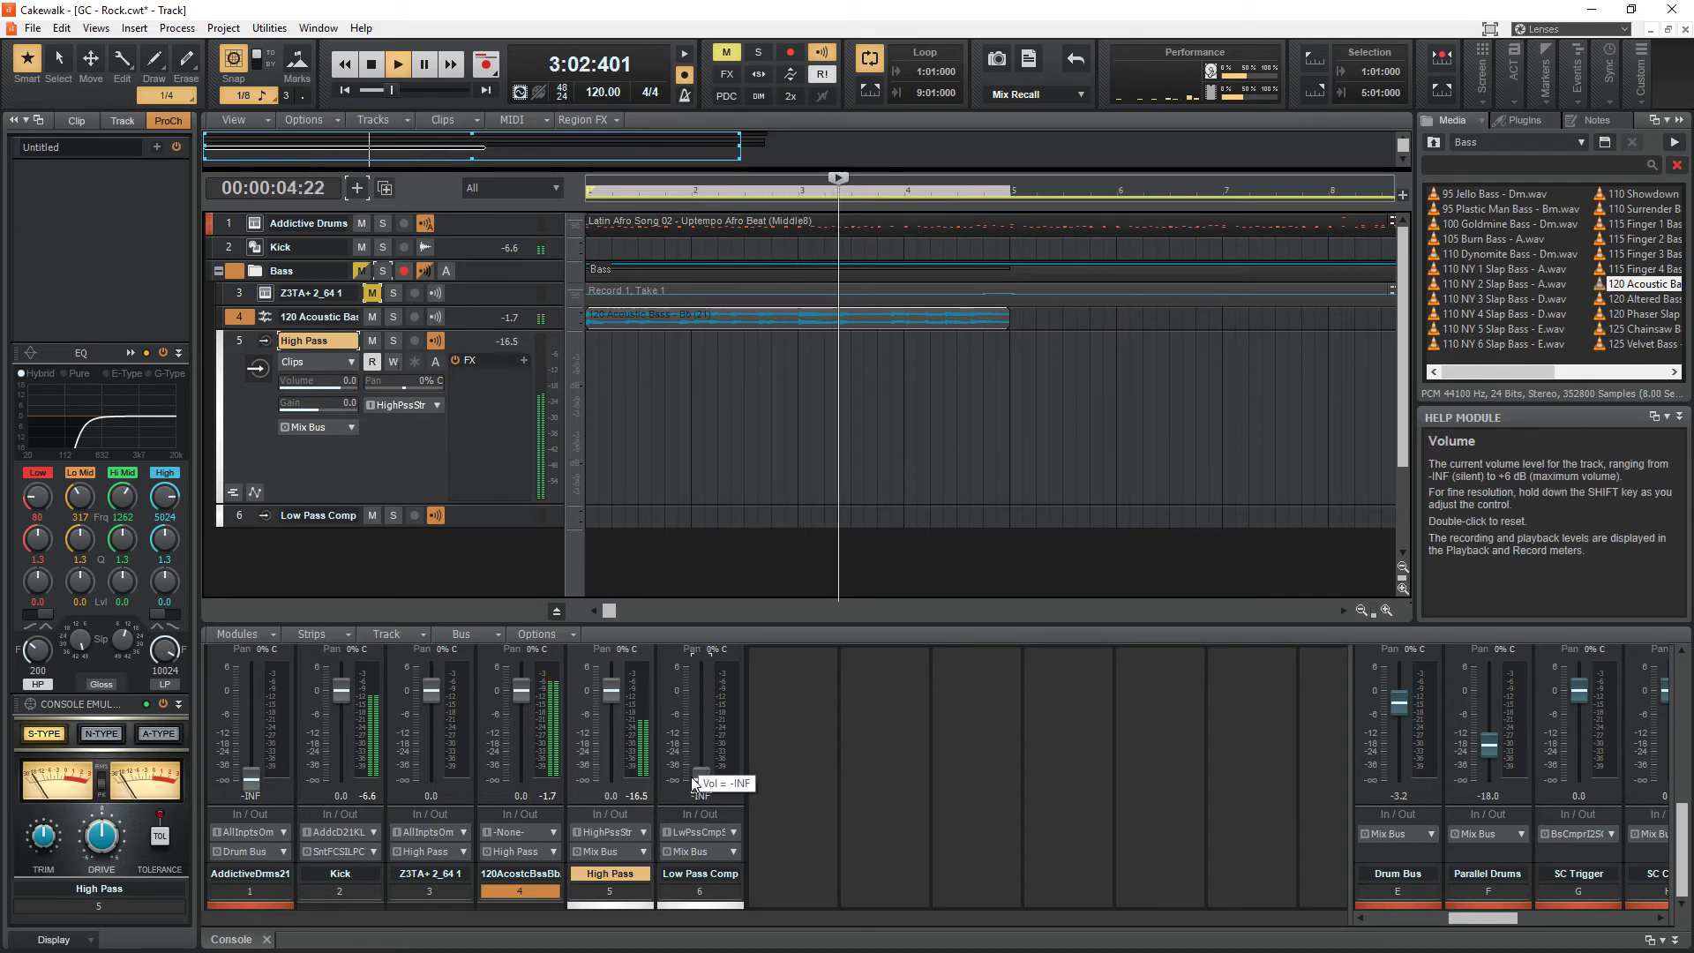
pyautogui.press('space')
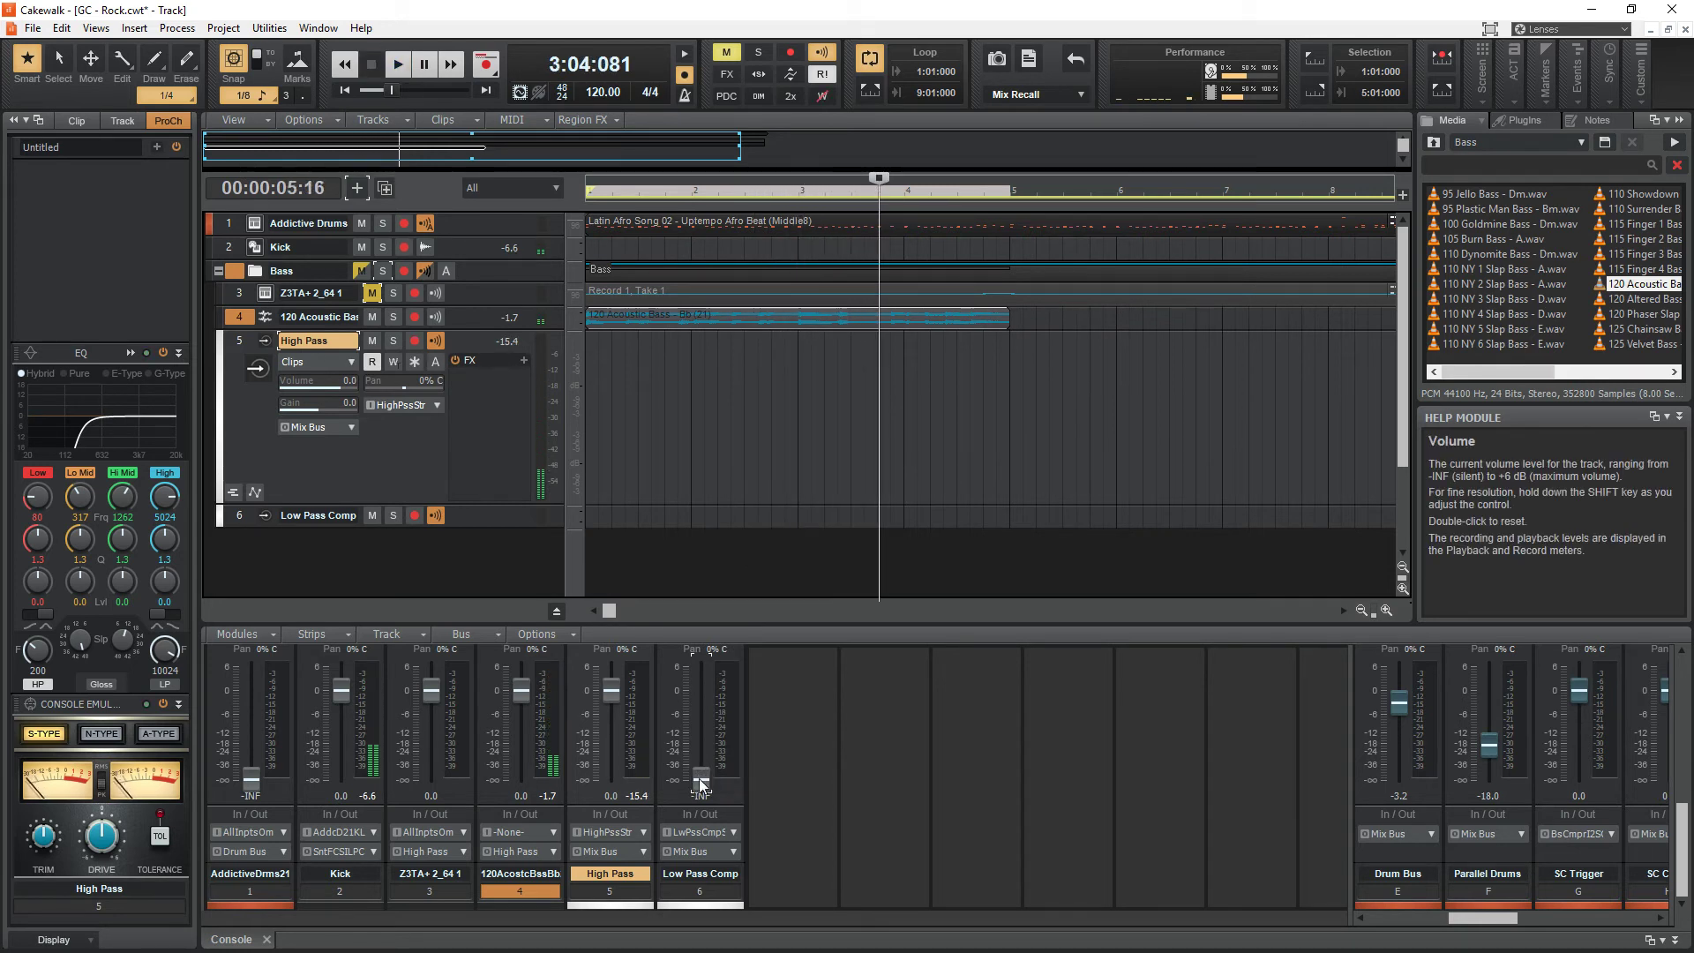
pyautogui.doubleClick(699, 778)
# - Replay from the start and extend the 120 Acoustic Bass clip to the end of the drums
pyautogui.press('w')
pyautogui.press('space')
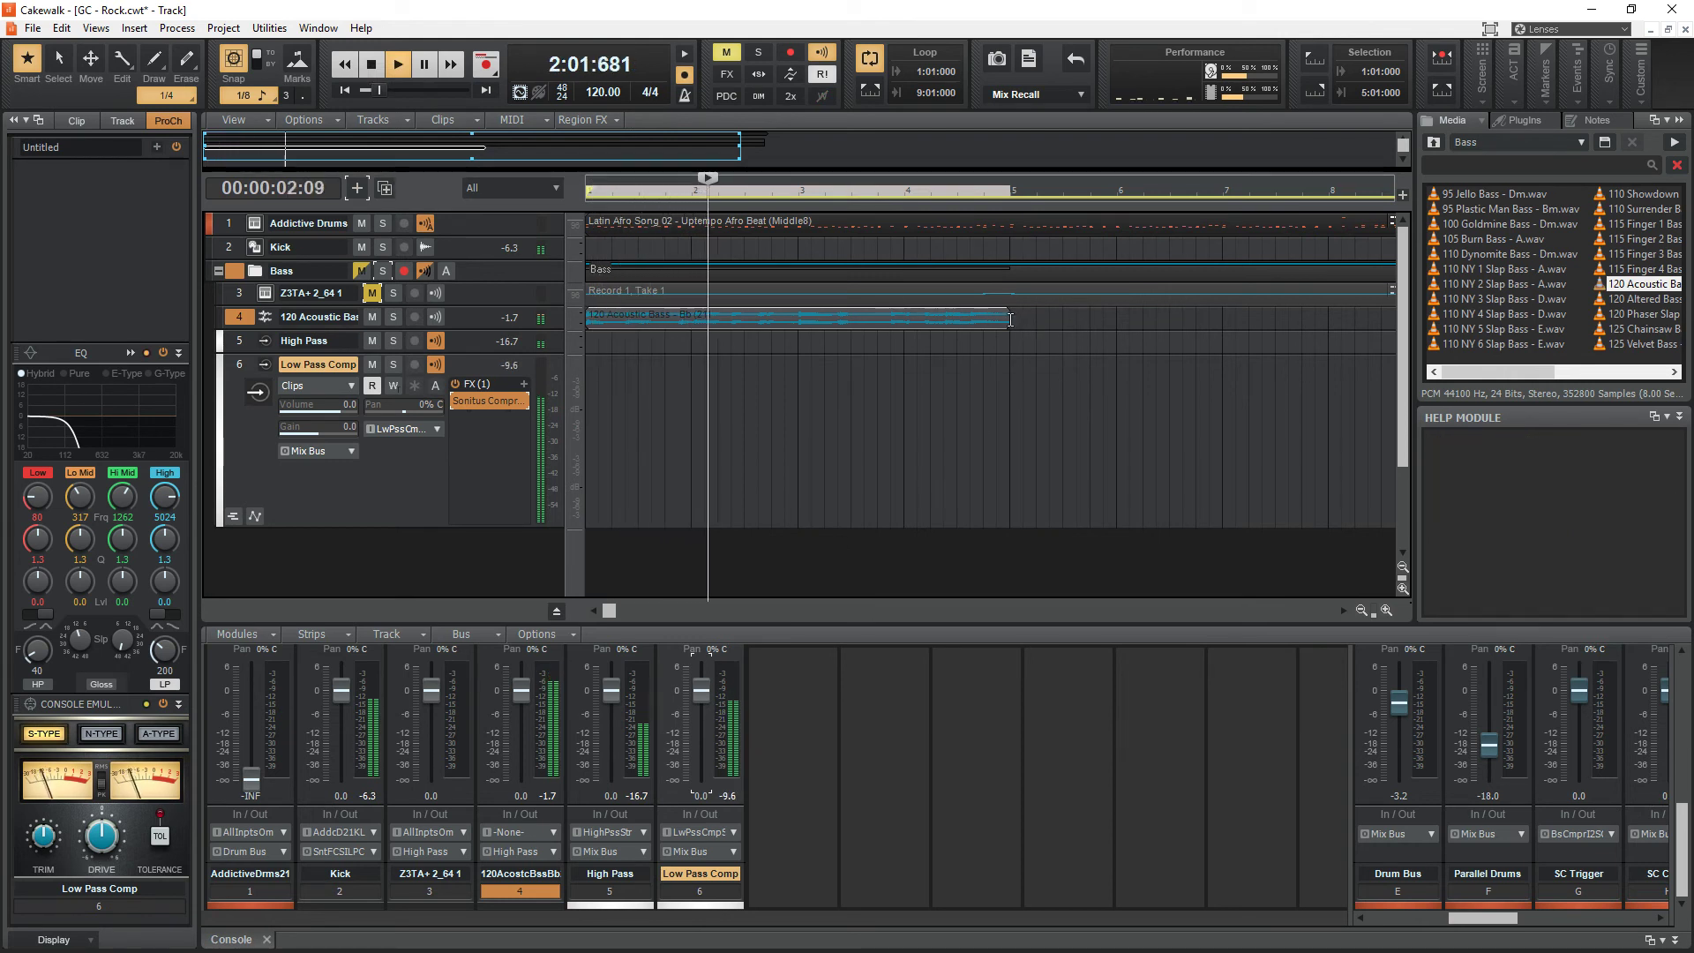
pyautogui.moveTo(1007, 320); pyautogui.dragTo(1282, 319)
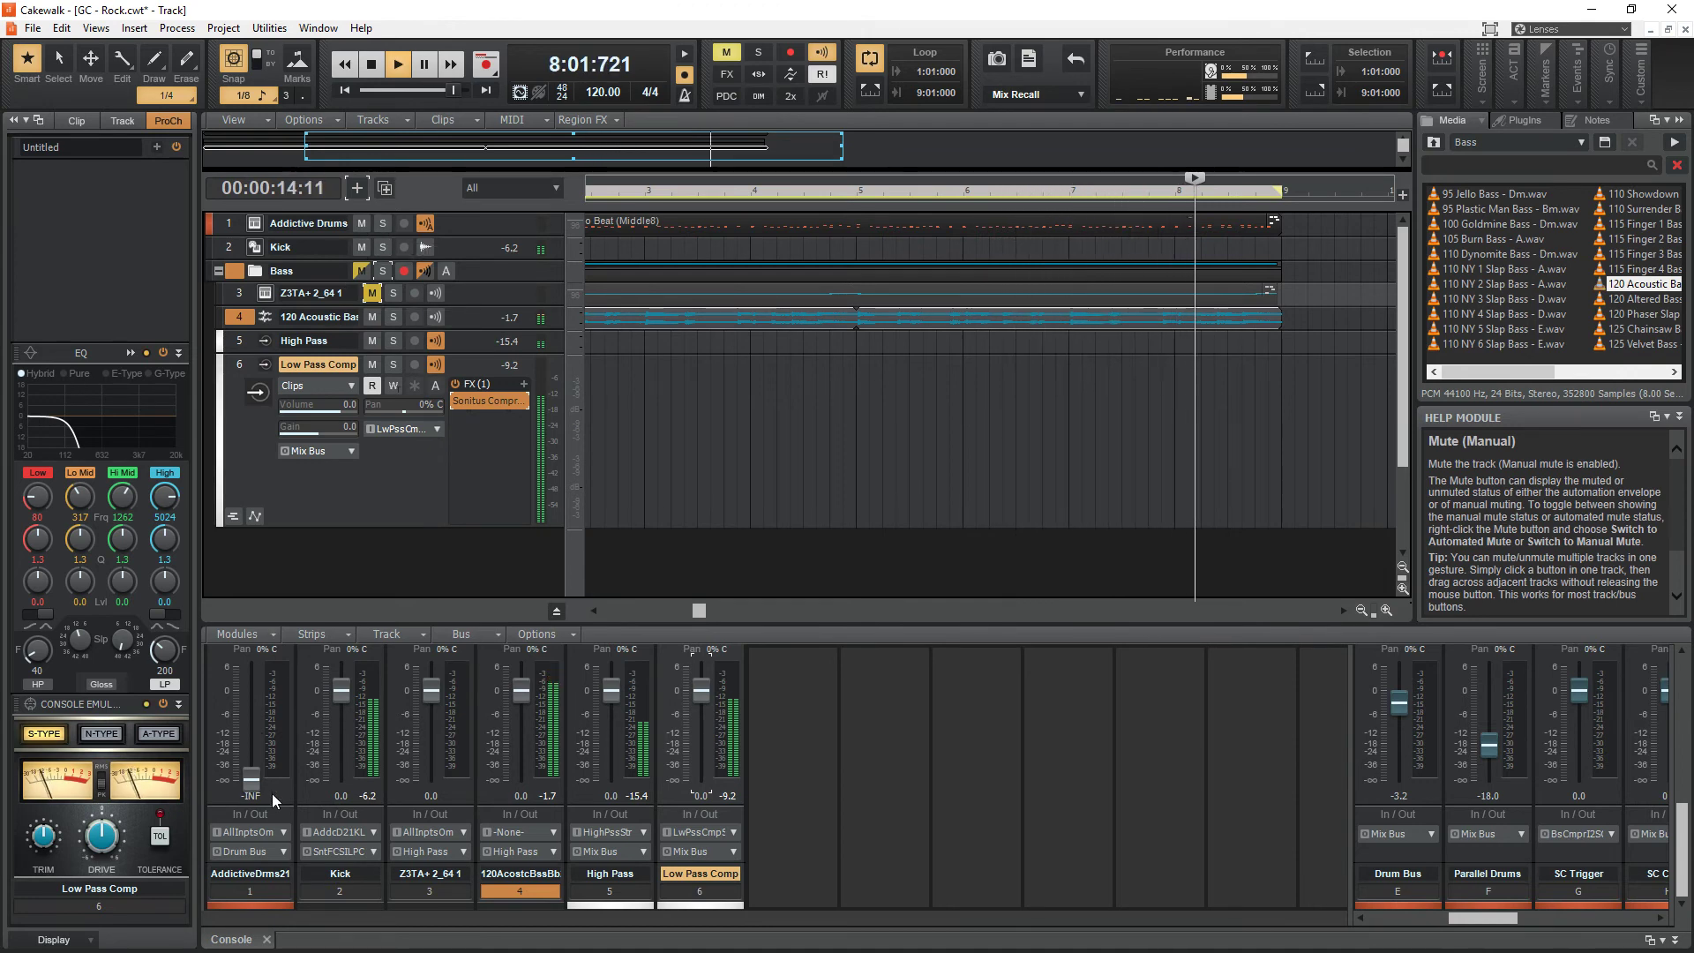
# - Reset Addictive Drums to 0 dB, stop at bar 1, and record-arm High Pass and Low Pass Comp
pyautogui.doubleClick(250, 776)
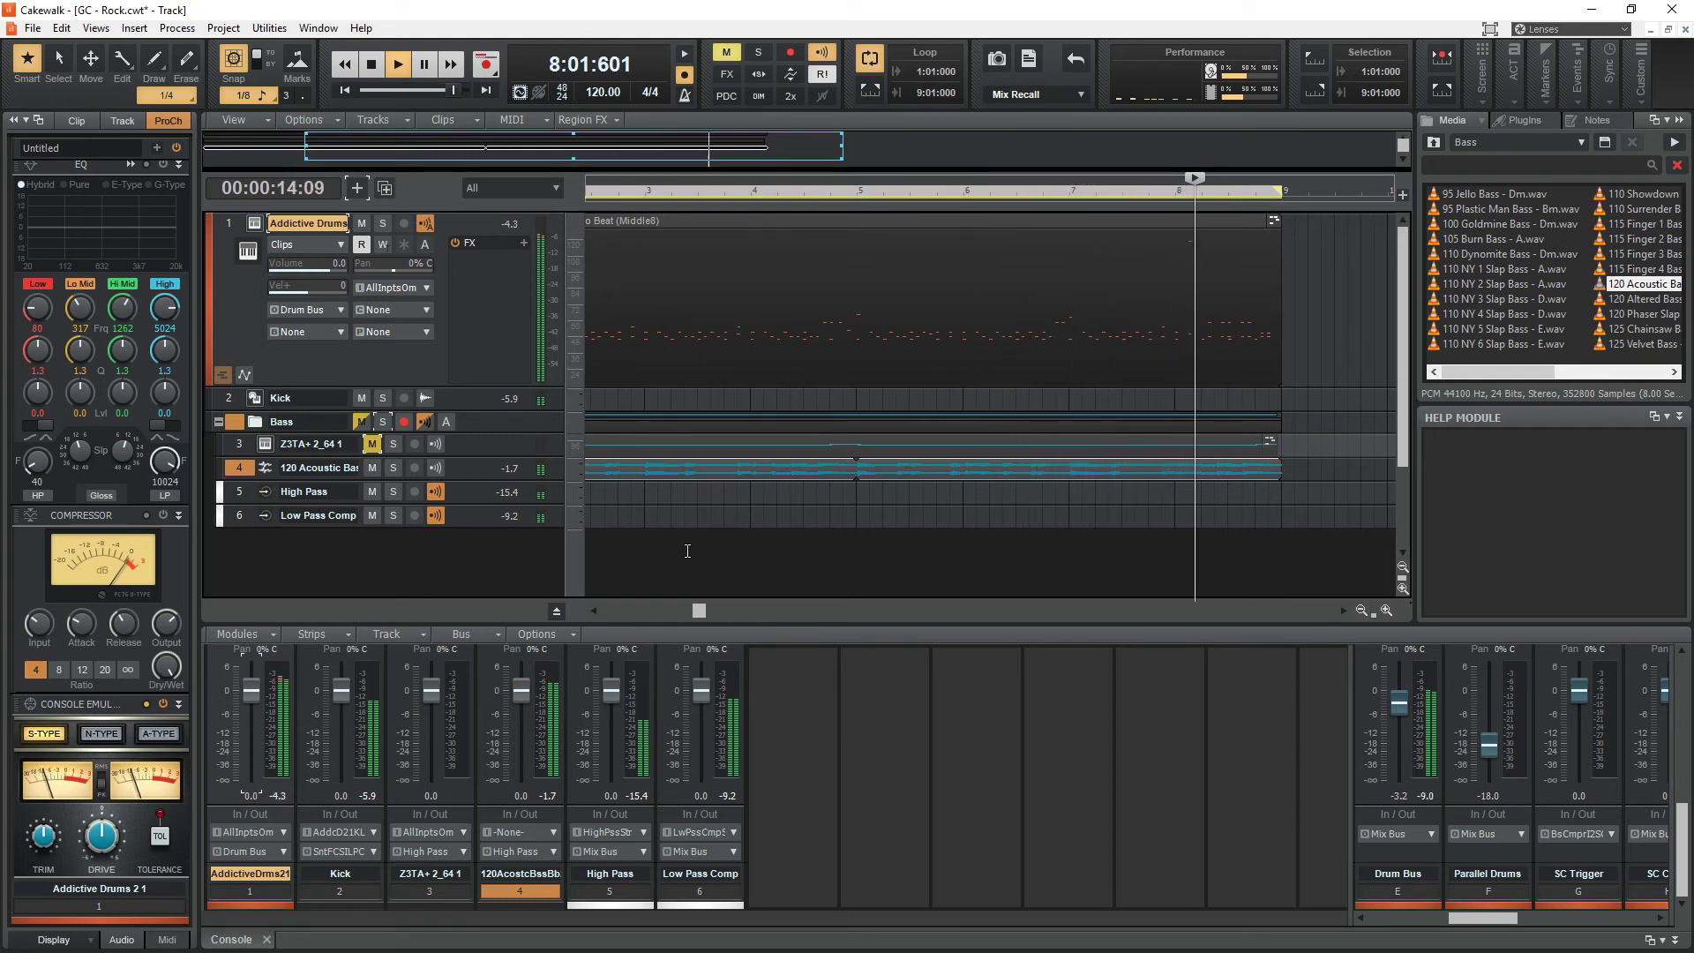
pyautogui.press('space')
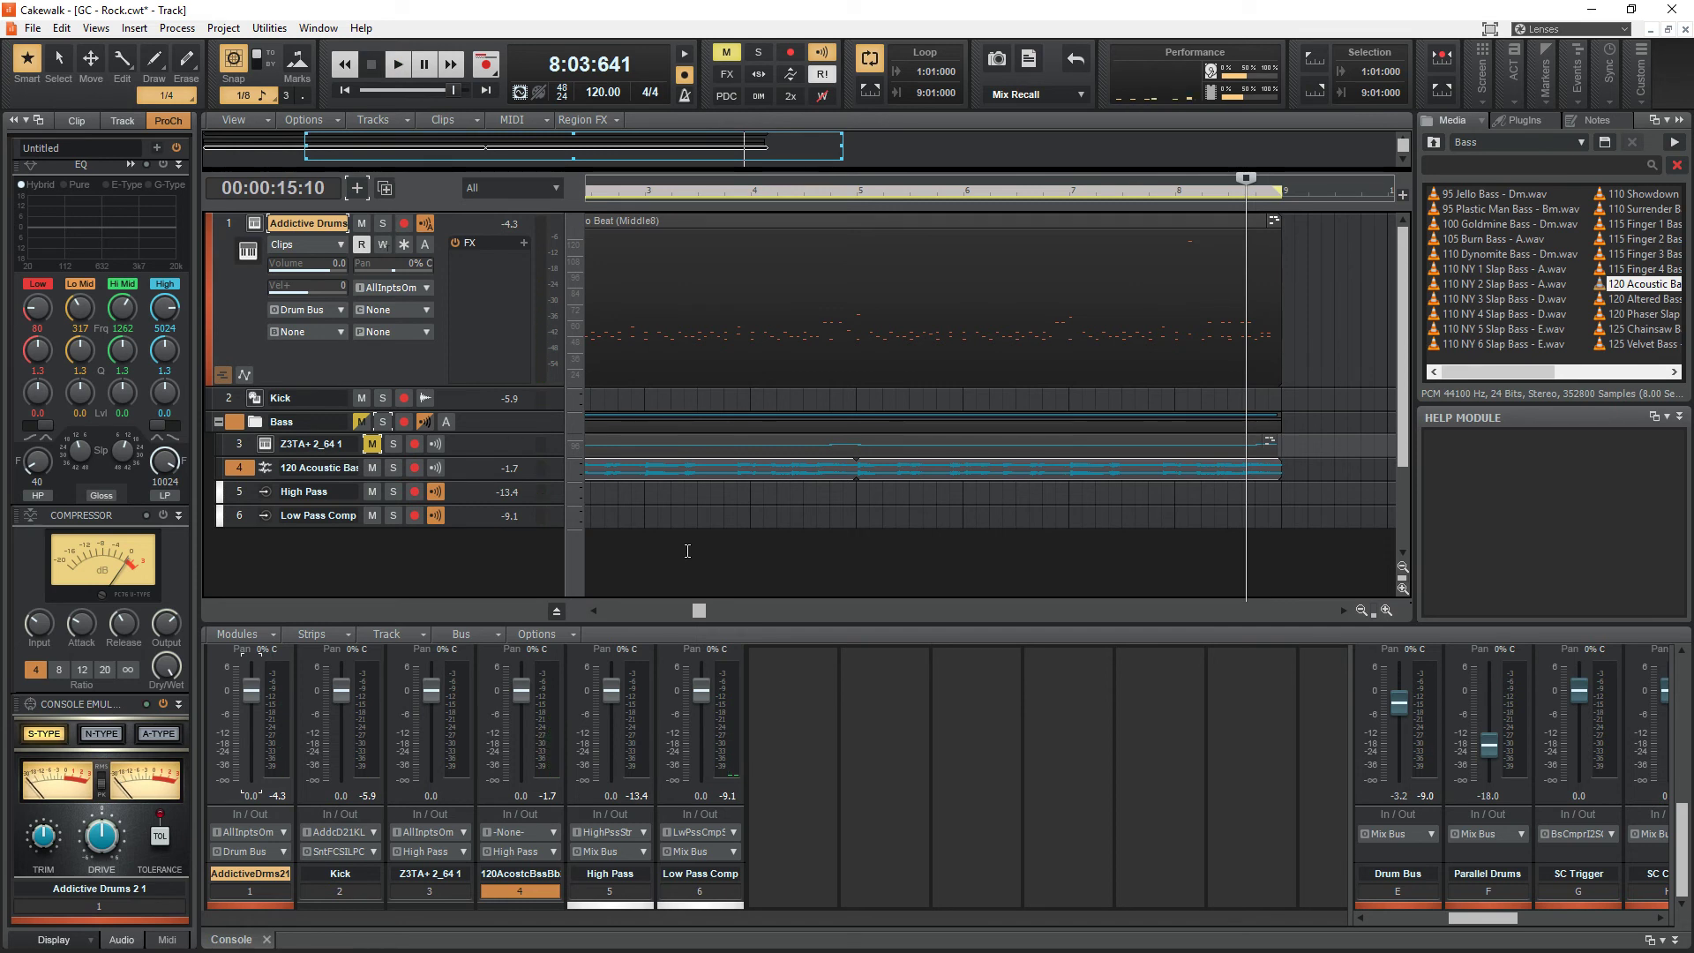
pyautogui.press('w')
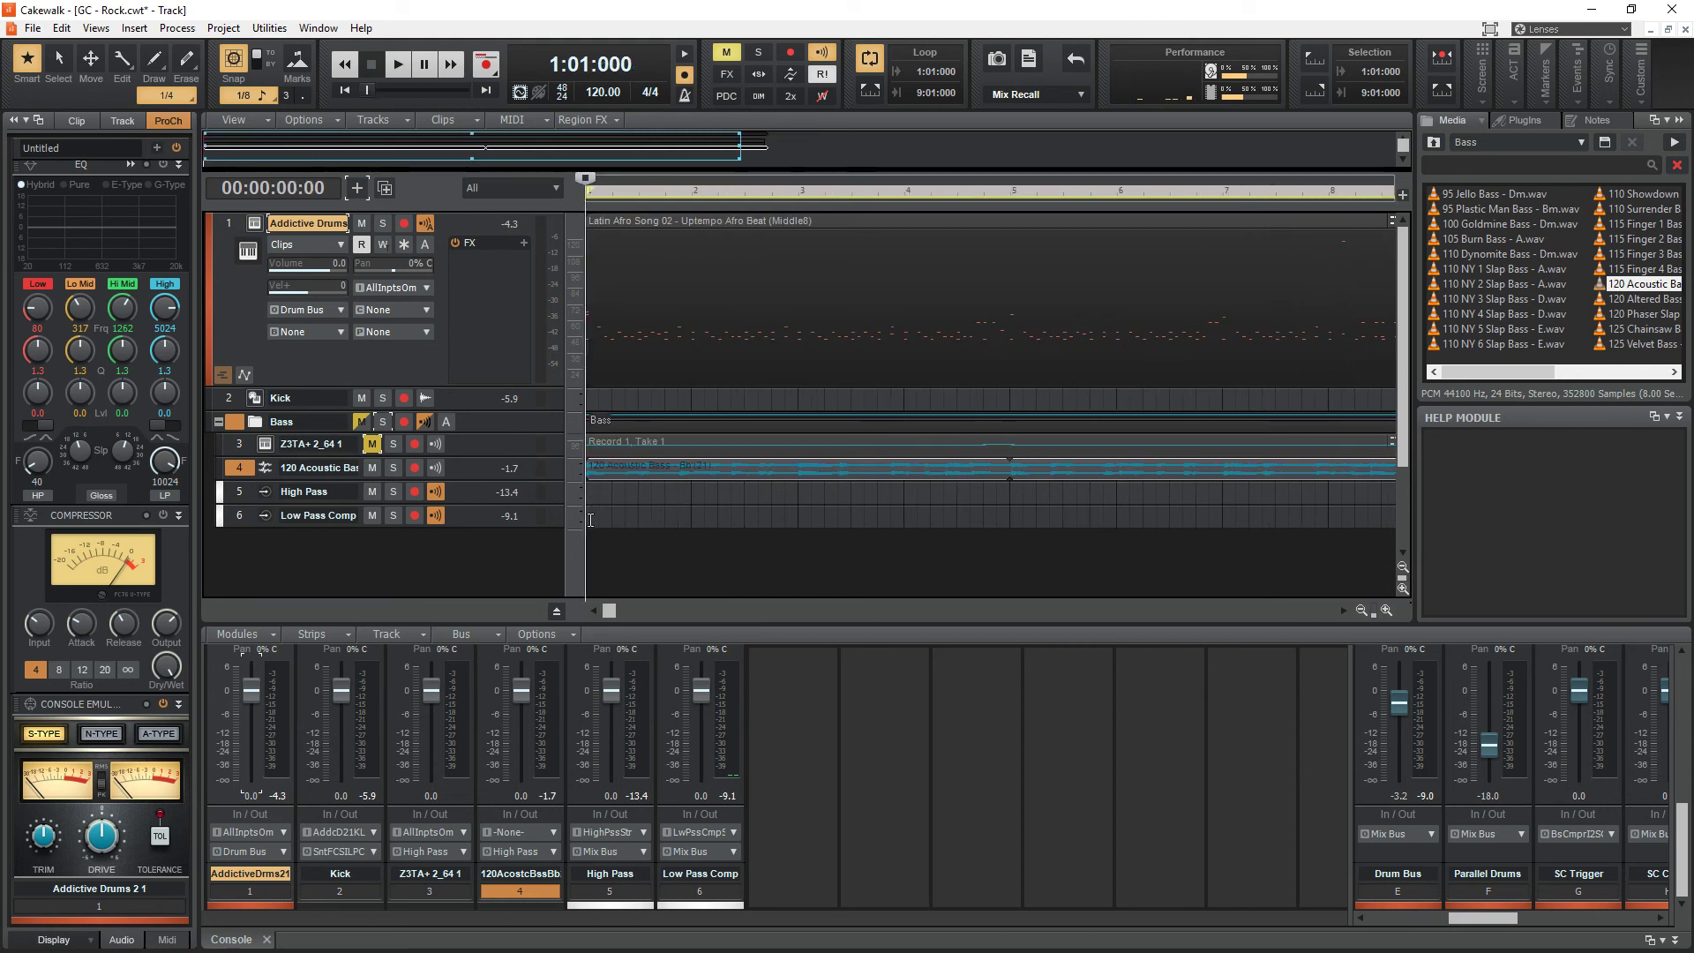
pyautogui.moveTo(416, 518); pyautogui.dragTo(417, 497)
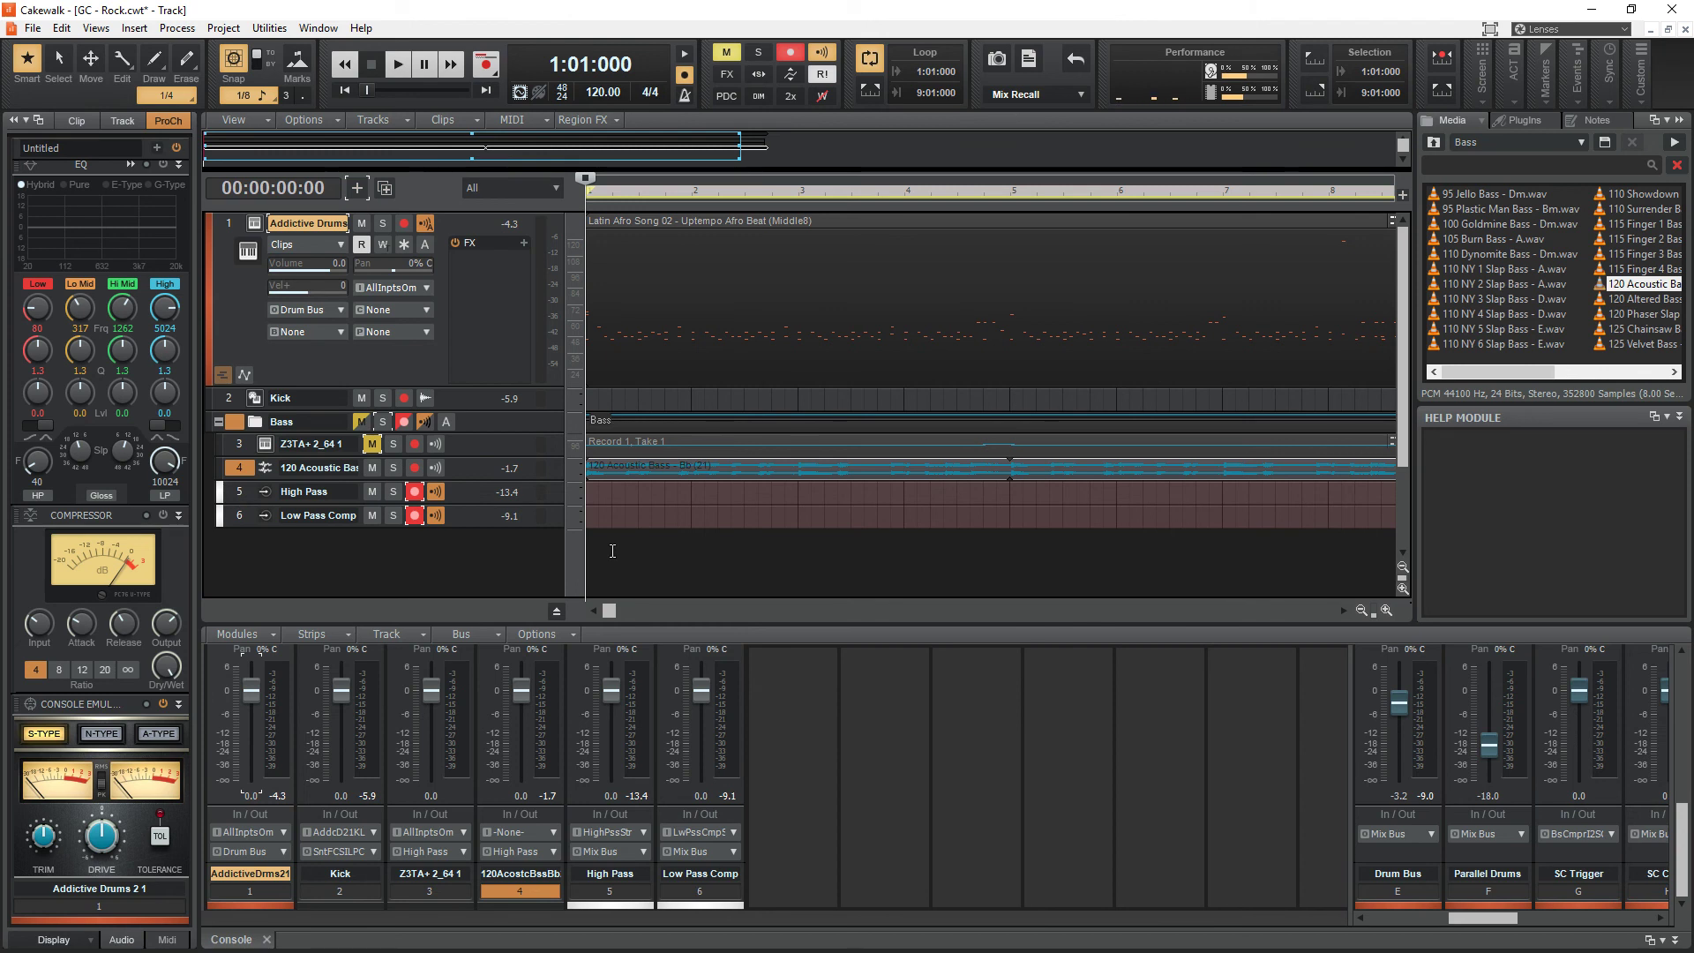
# - Record the armed High Pass and Low Pass Comp tracks from bar 1 to bar 5
pyautogui.press('r')
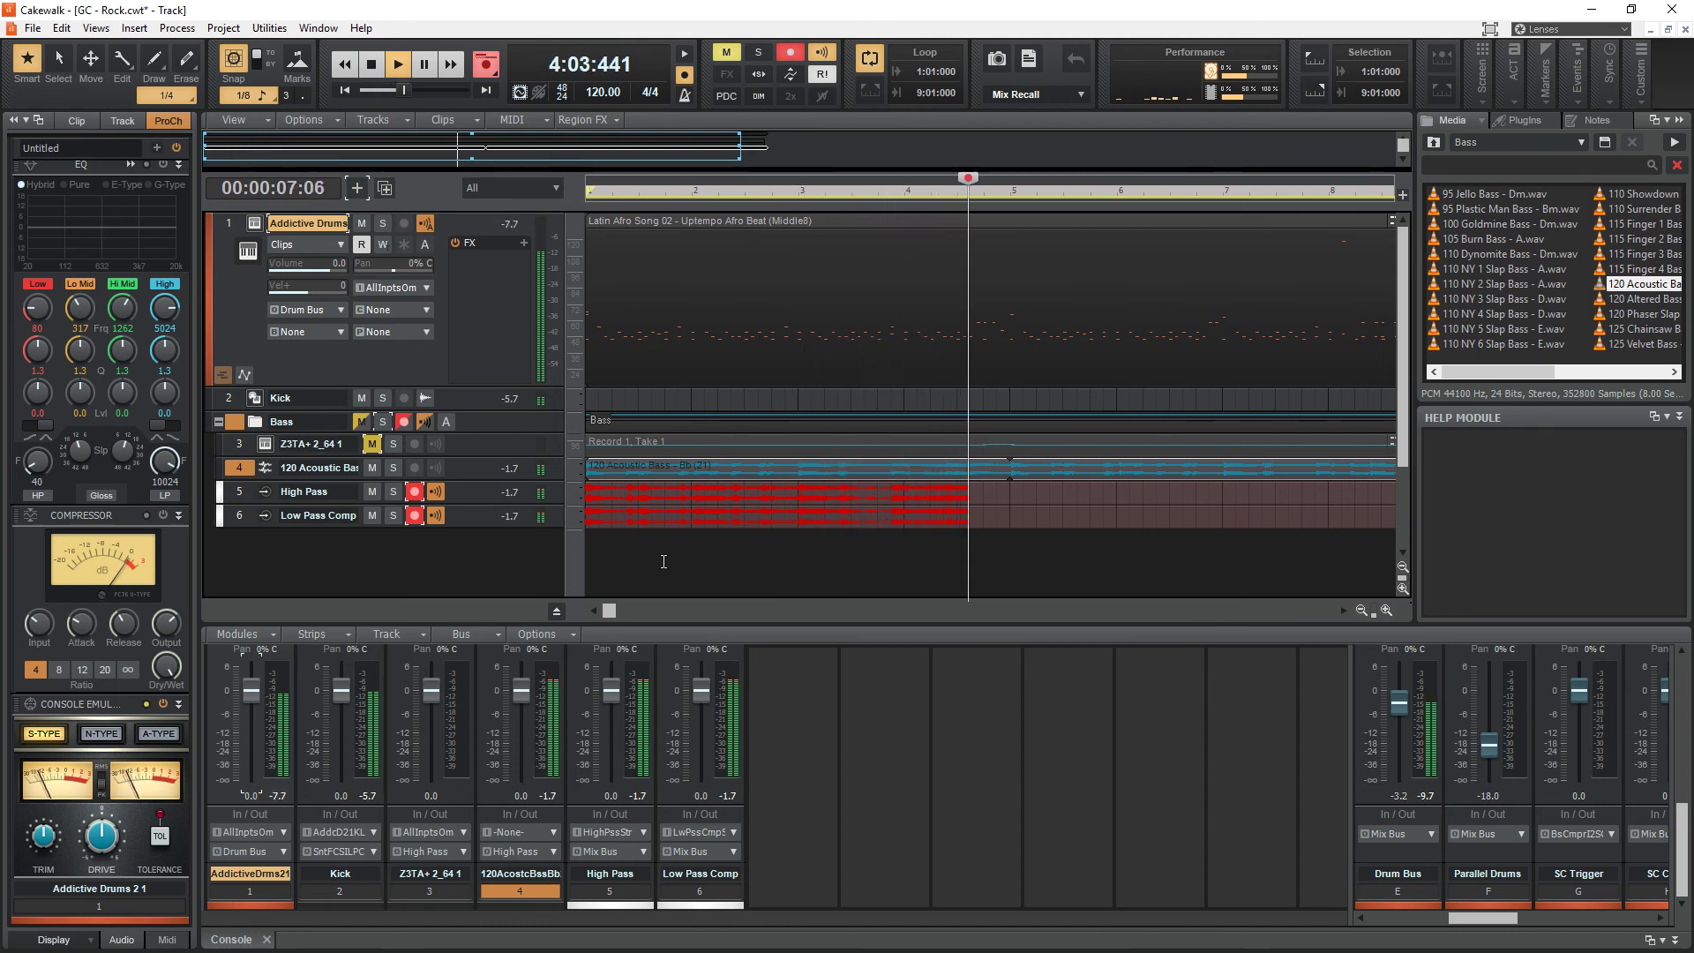
pyautogui.press('space')
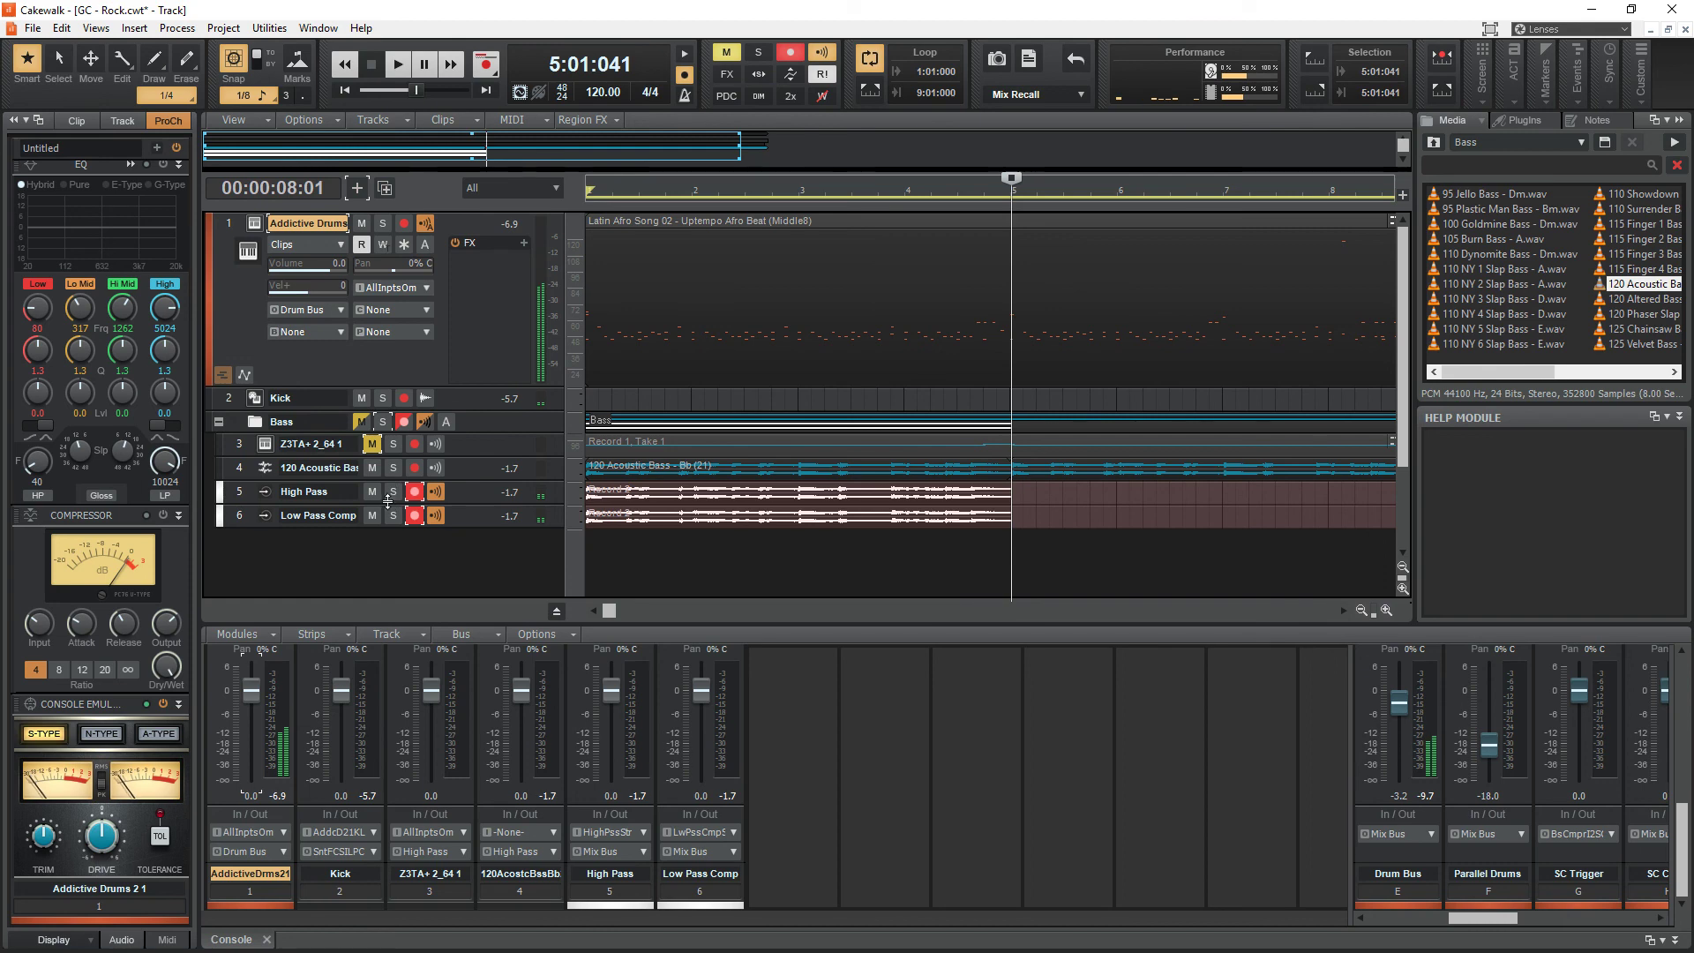
# - Disarm both aux tracks and play the High Pass recording soloed from the start
pyautogui.click(415, 491)
pyautogui.click(414, 515)
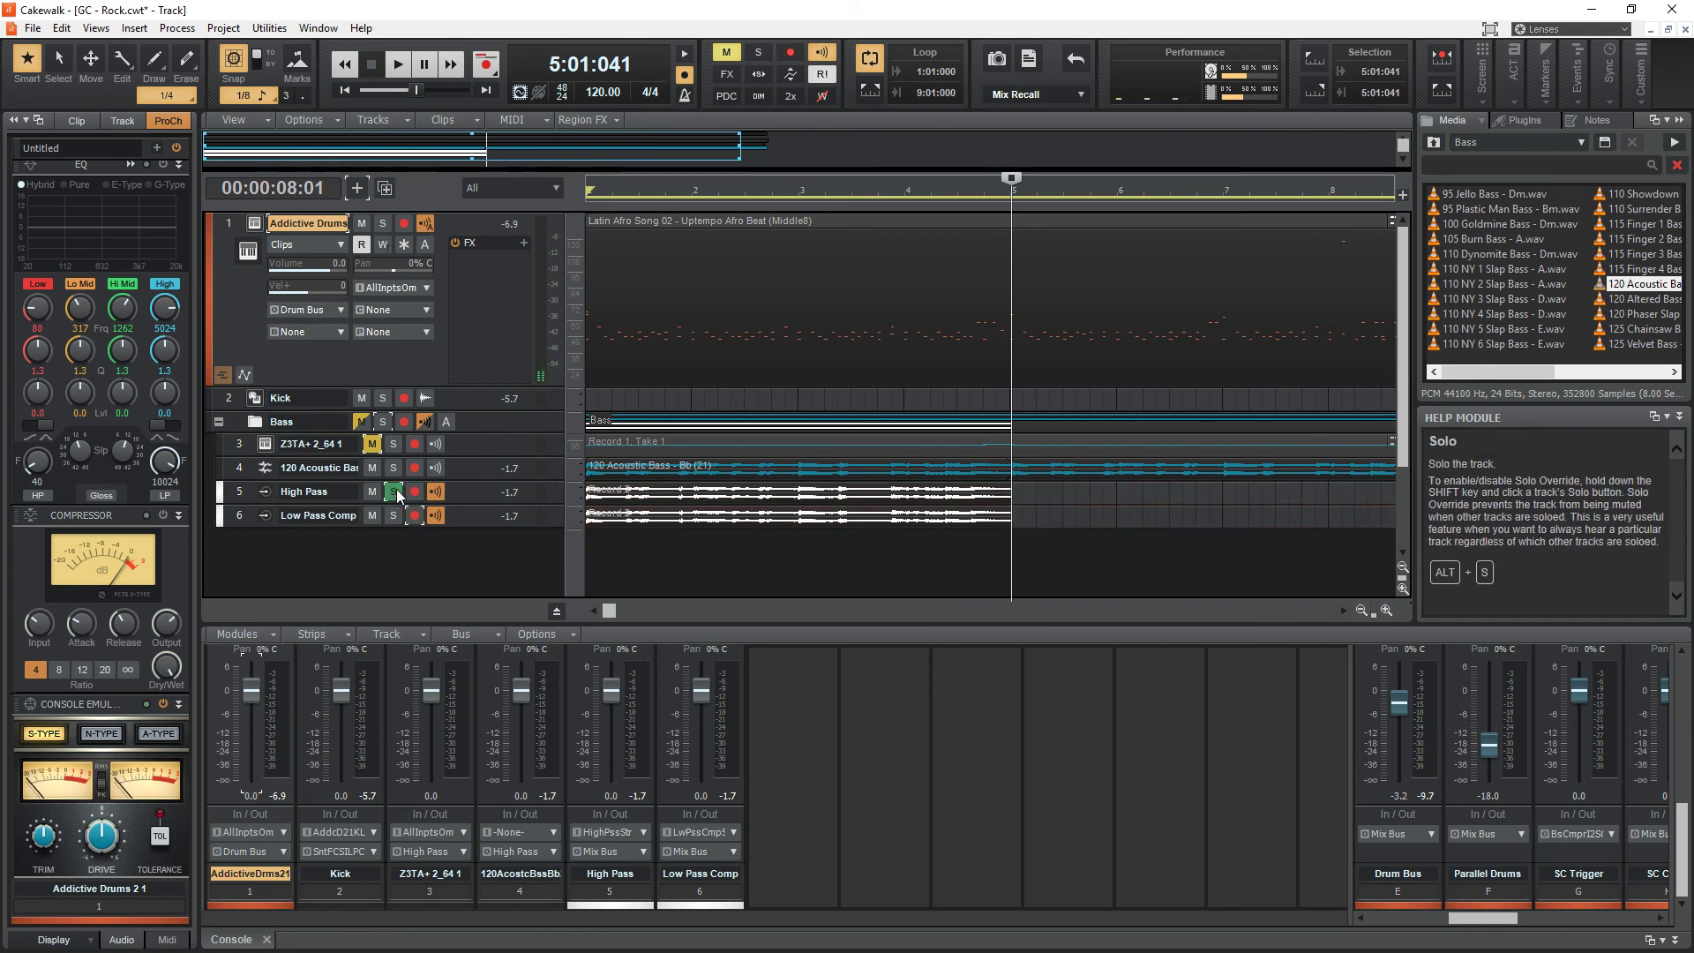
pyautogui.click(394, 492)
pyautogui.press('w')
pyautogui.press('space')
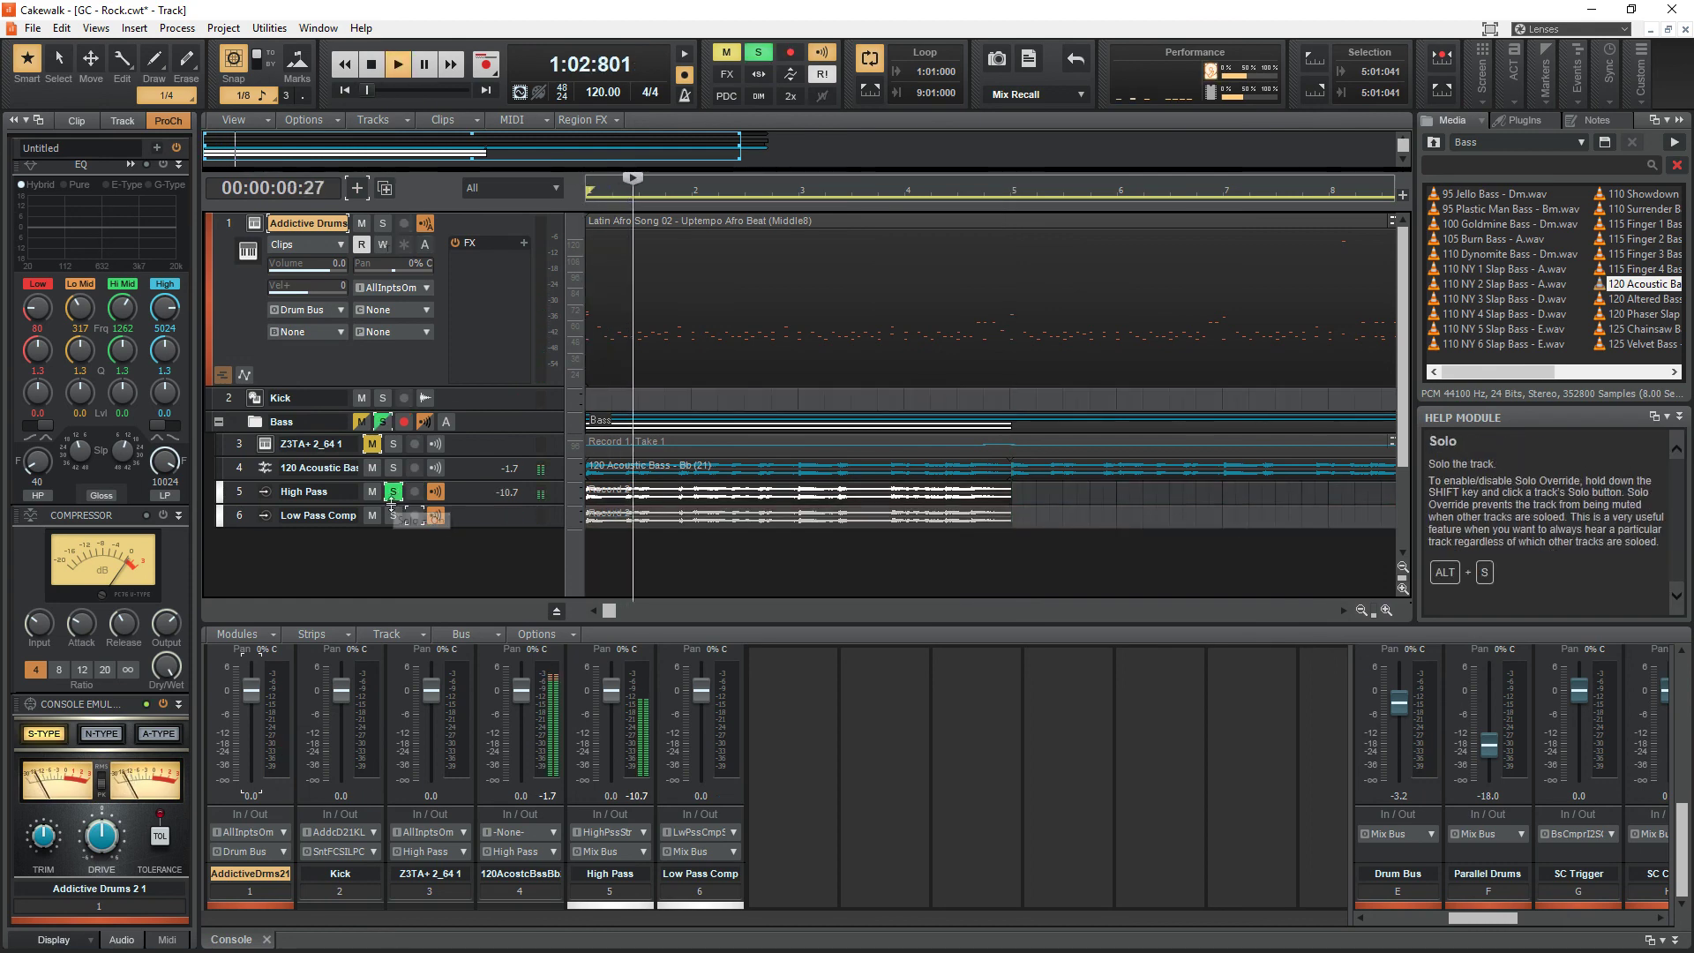
# - Play the Low Pass Comp recording soloed, then stop and clear its solo
pyautogui.keyDown('ctrl'); pyautogui.click(394, 516); pyautogui.keyUp('ctrl')
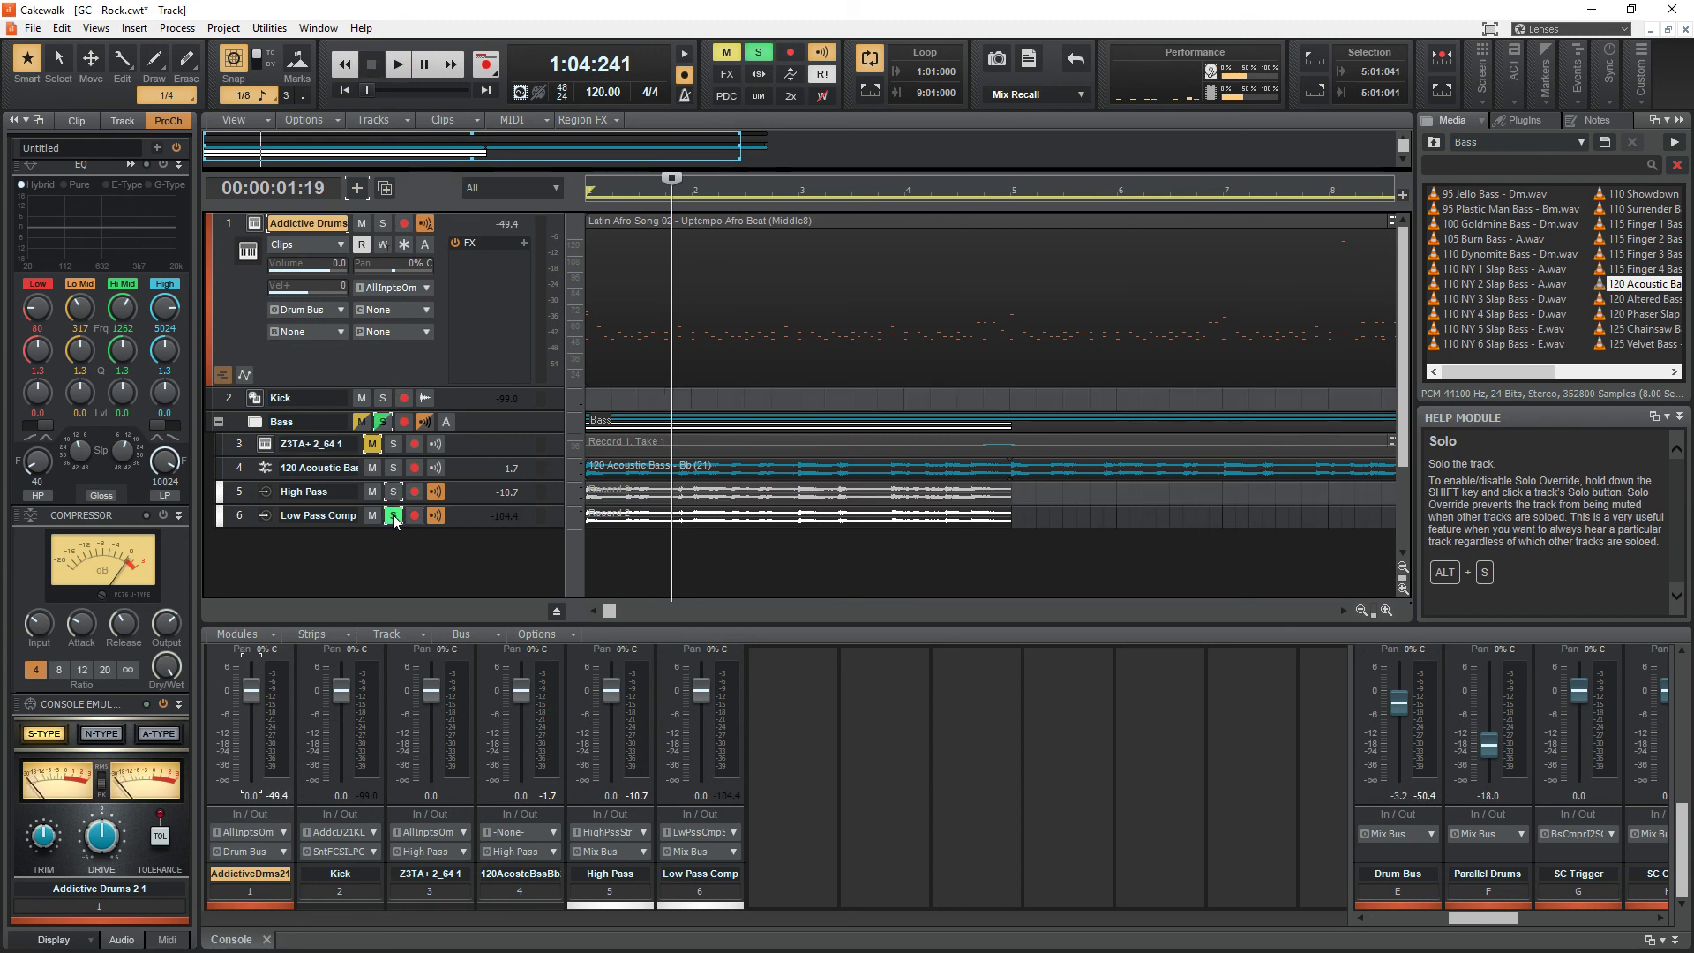
pyautogui.press('space')
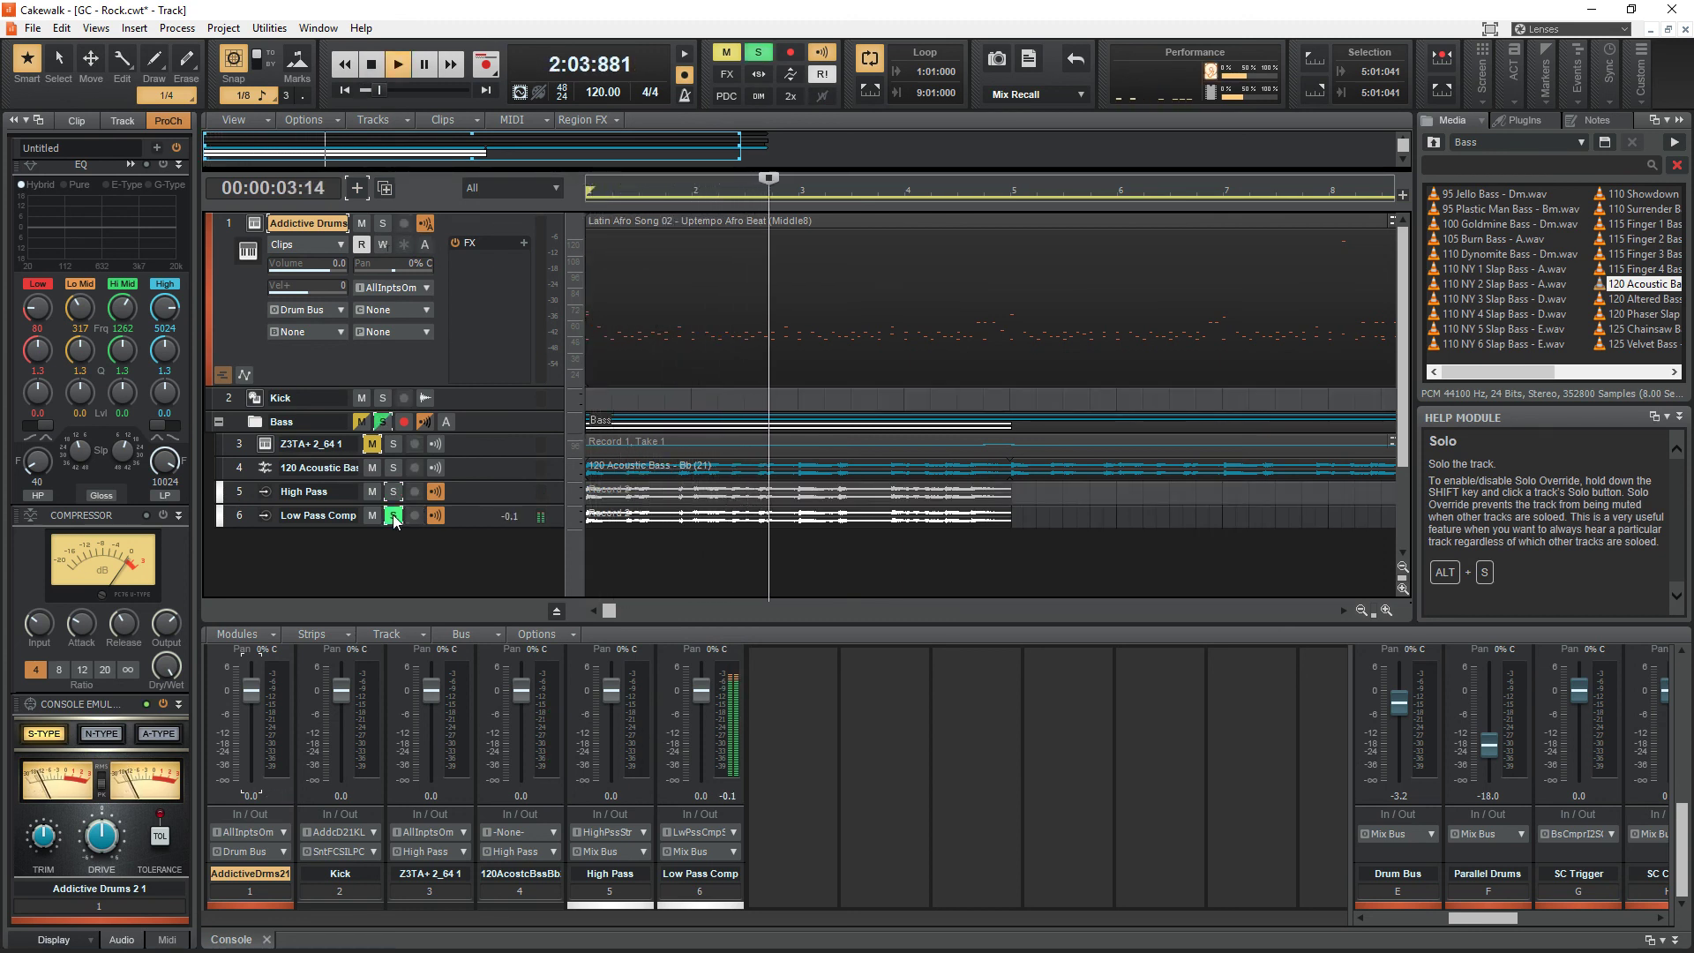
pyautogui.press('space')
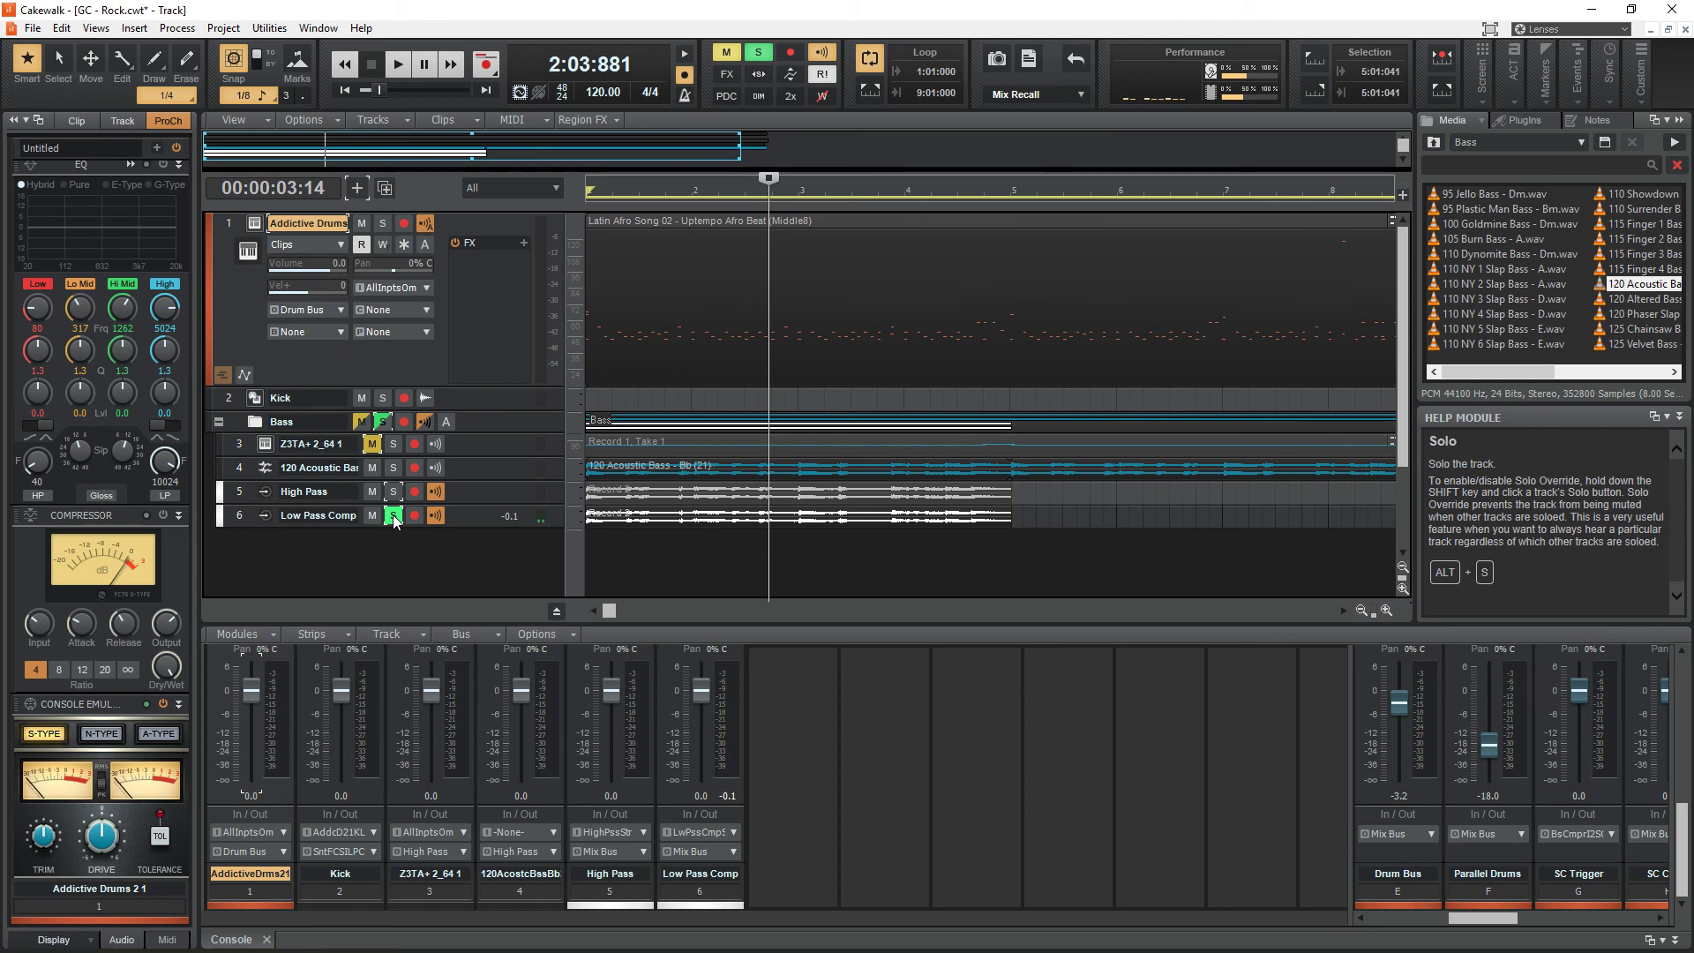
pyautogui.click(393, 517)
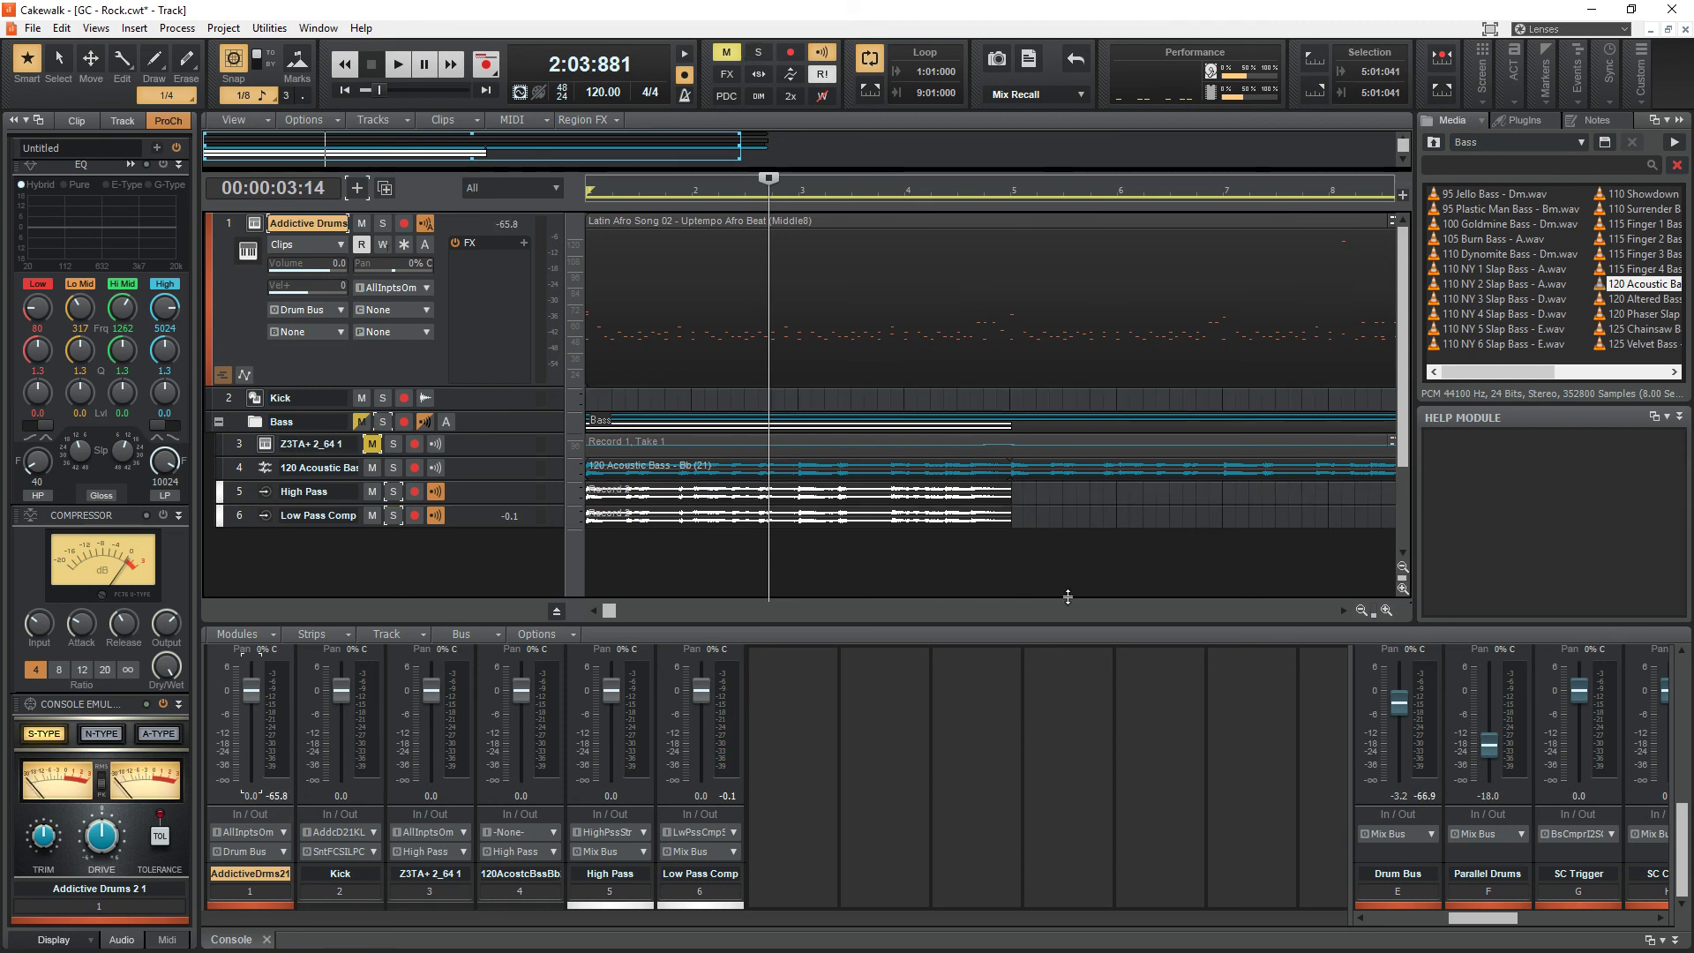